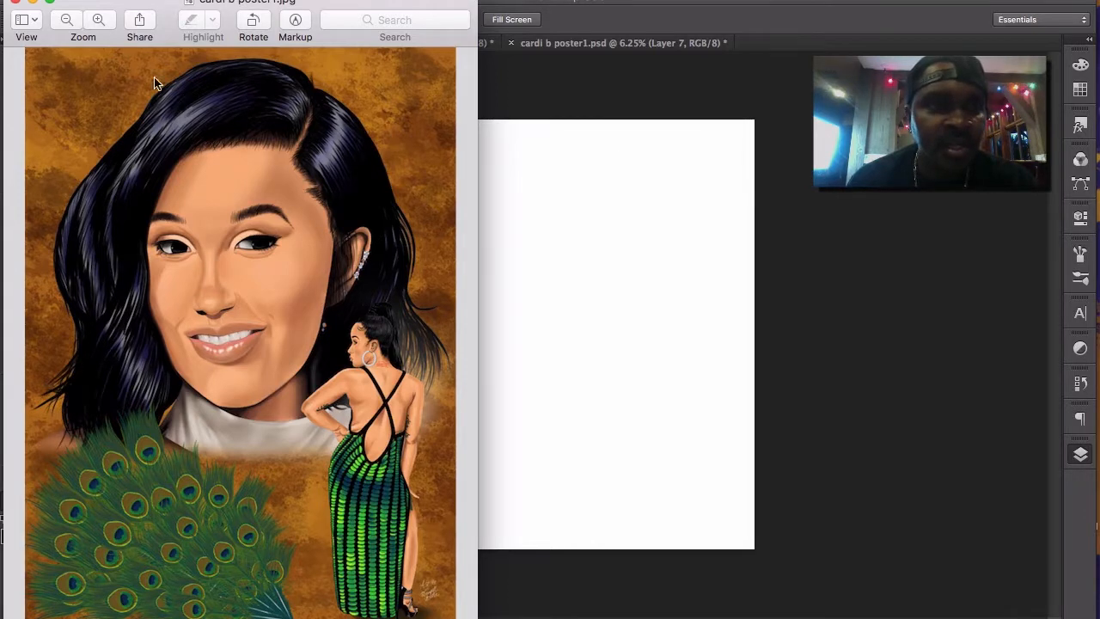
- Close the finished poster preview and display the layer list of the portrait document
left_click(14, 4)
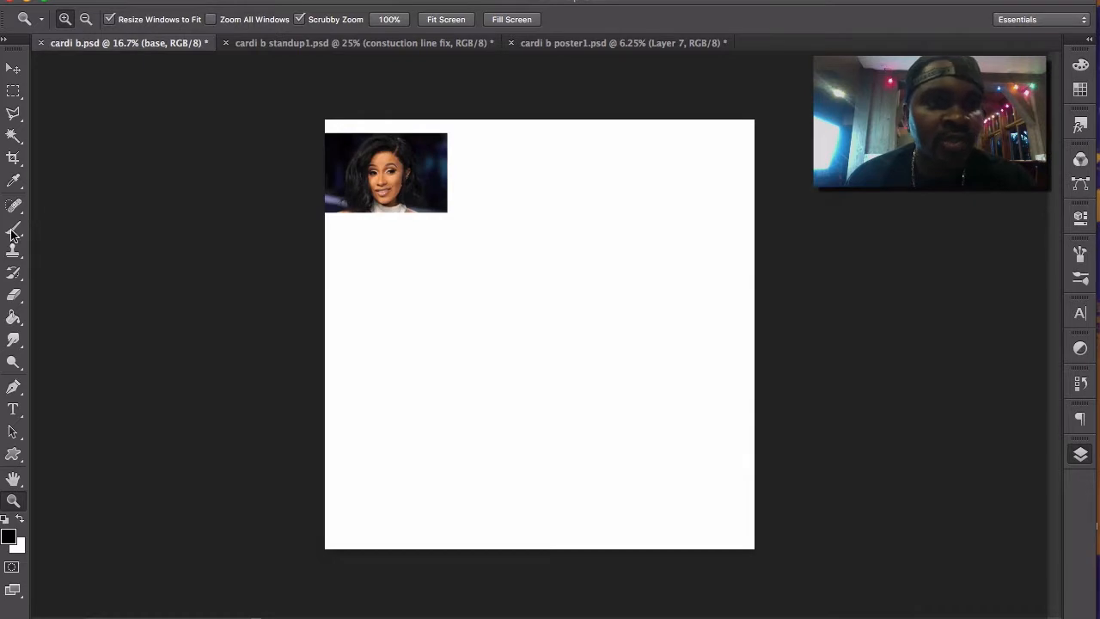
key("F7")
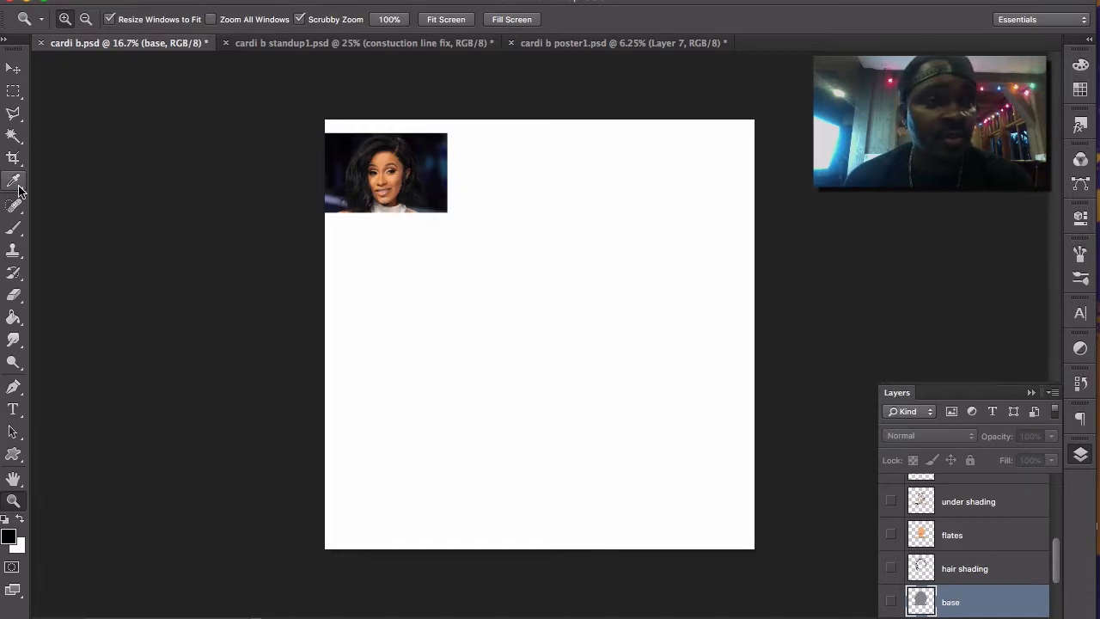
- Sample several skin and shadow tones from the face in the reference photo with the Eyedropper
left_click(398, 200)
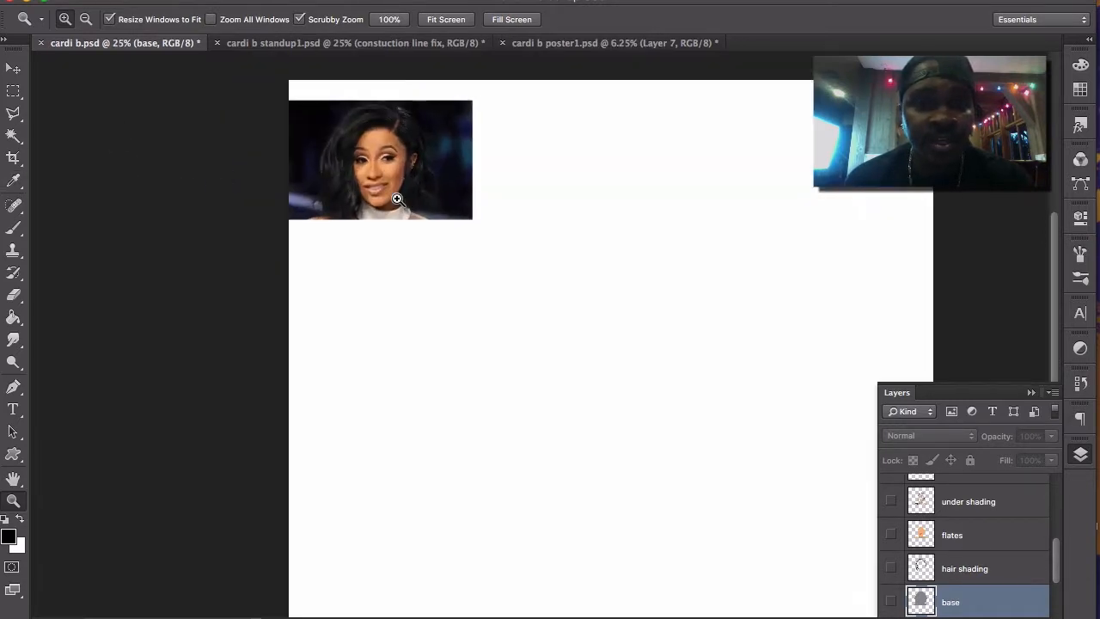
left_click(397, 200)
left_click(397, 200)
left_click(397, 199)
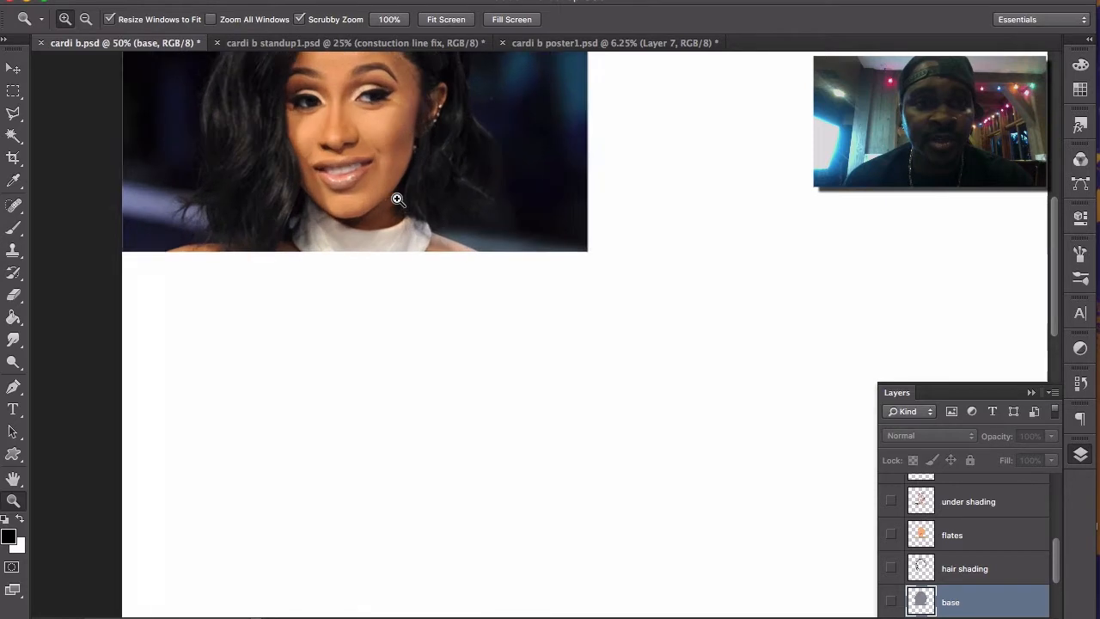
left_click(14, 182)
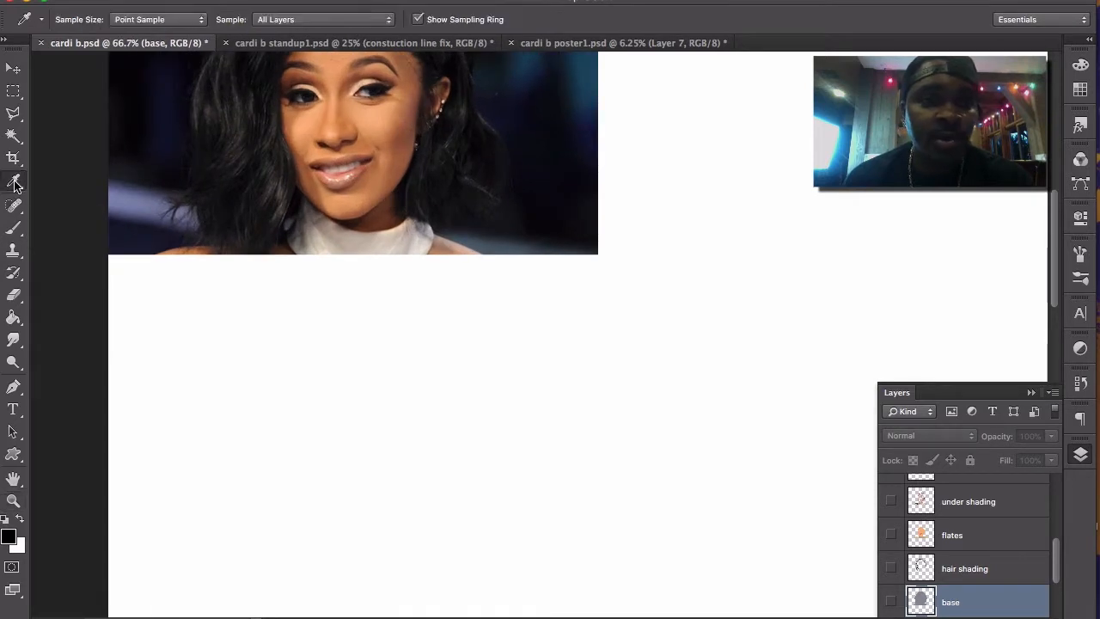
left_click(337, 129)
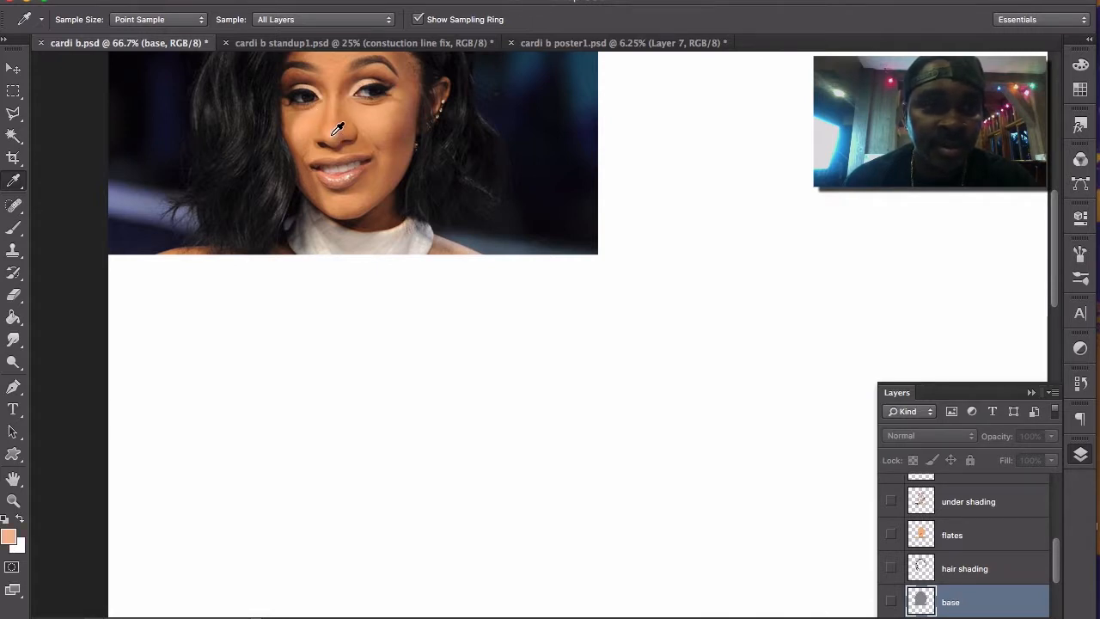
left_click(350, 214)
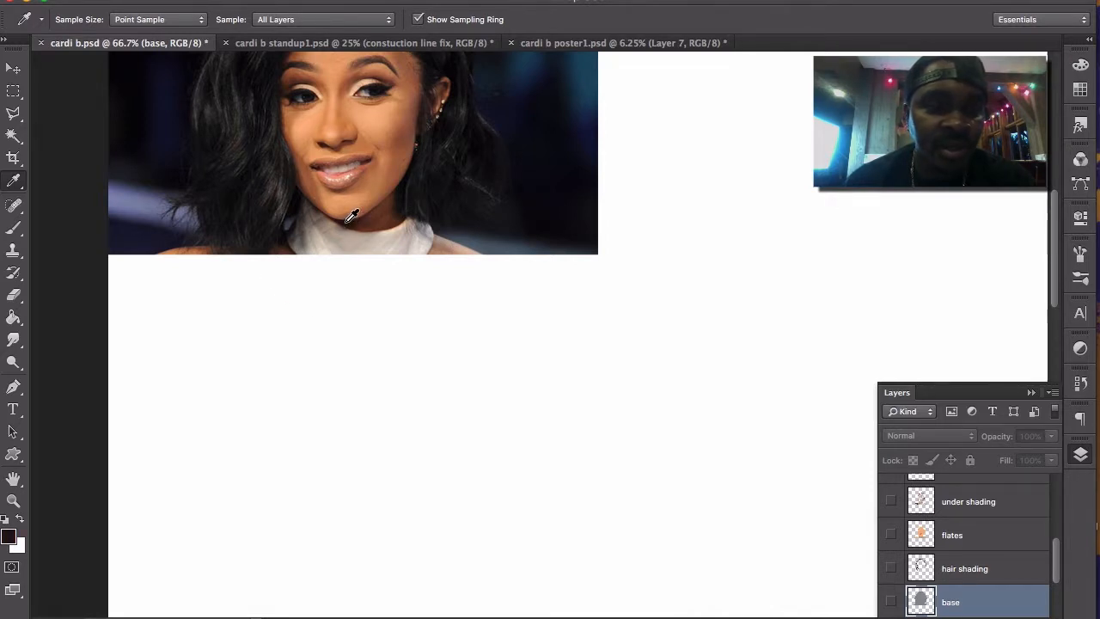
left_click(351, 117)
left_click(353, 80)
left_click(406, 91)
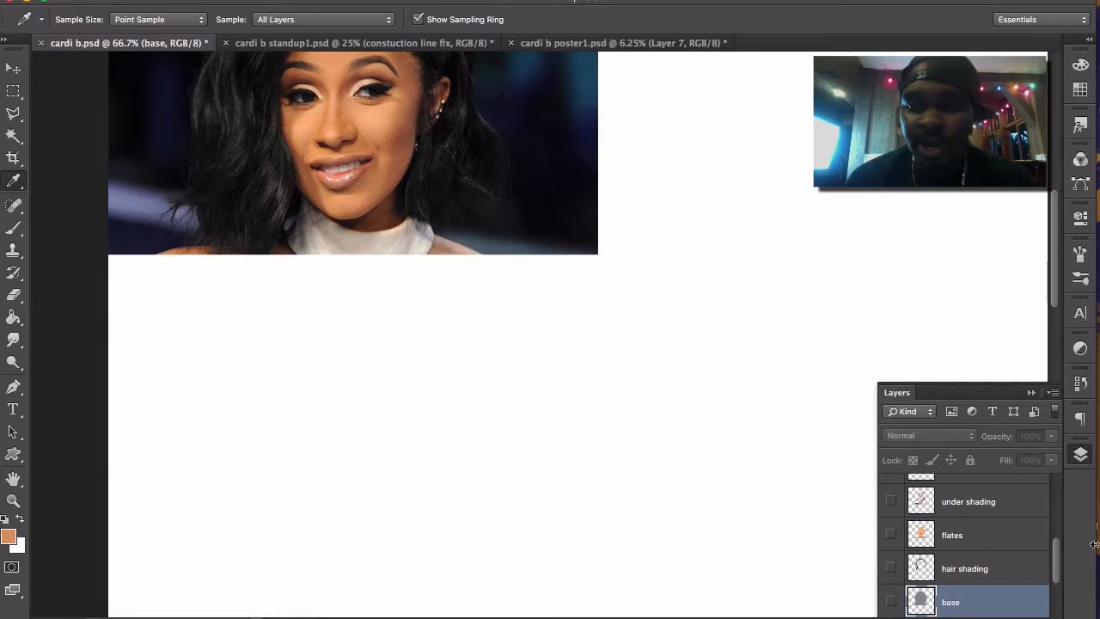
- Make the "colors" layer visible to show the swatch palette beside the reference photo
left_click_drag(1059, 557, 1061, 504)
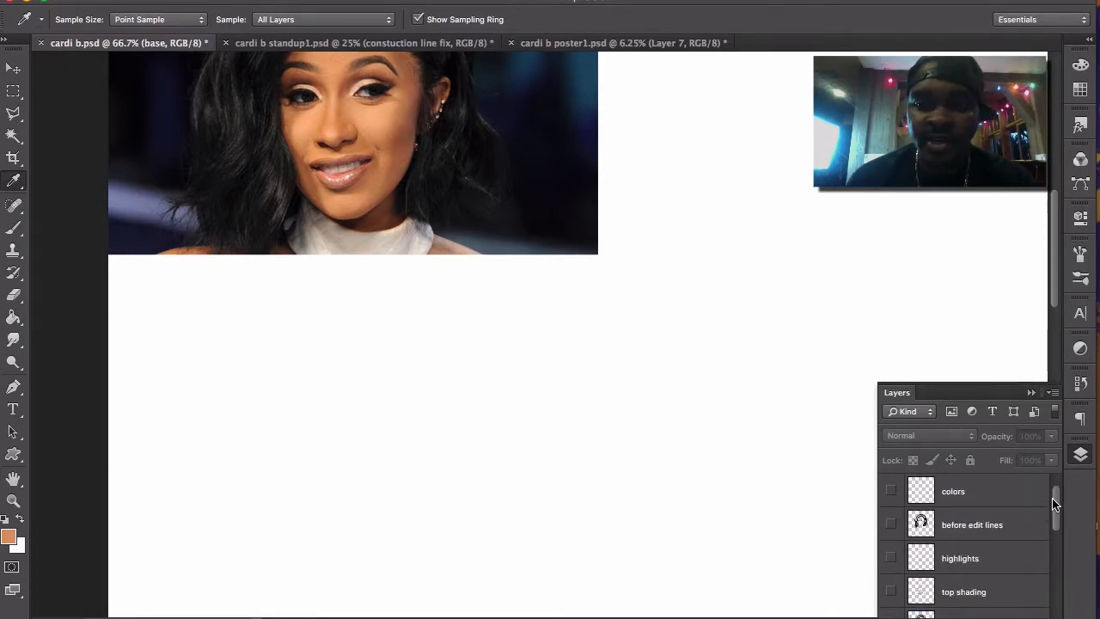
left_click(891, 492)
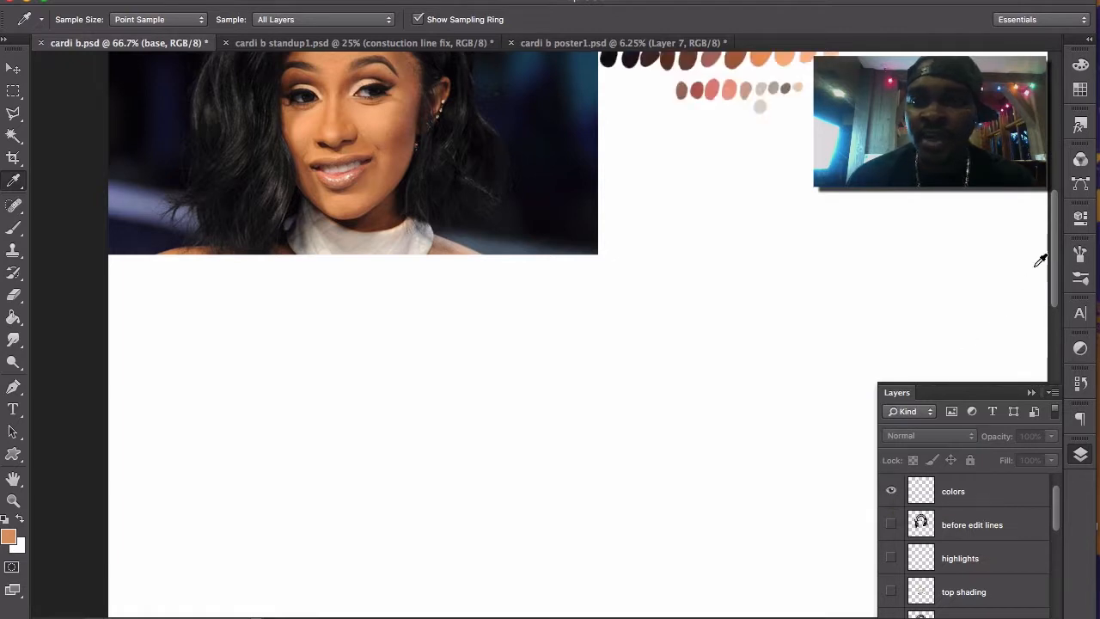
scroll(1036, 249, "up", 5)
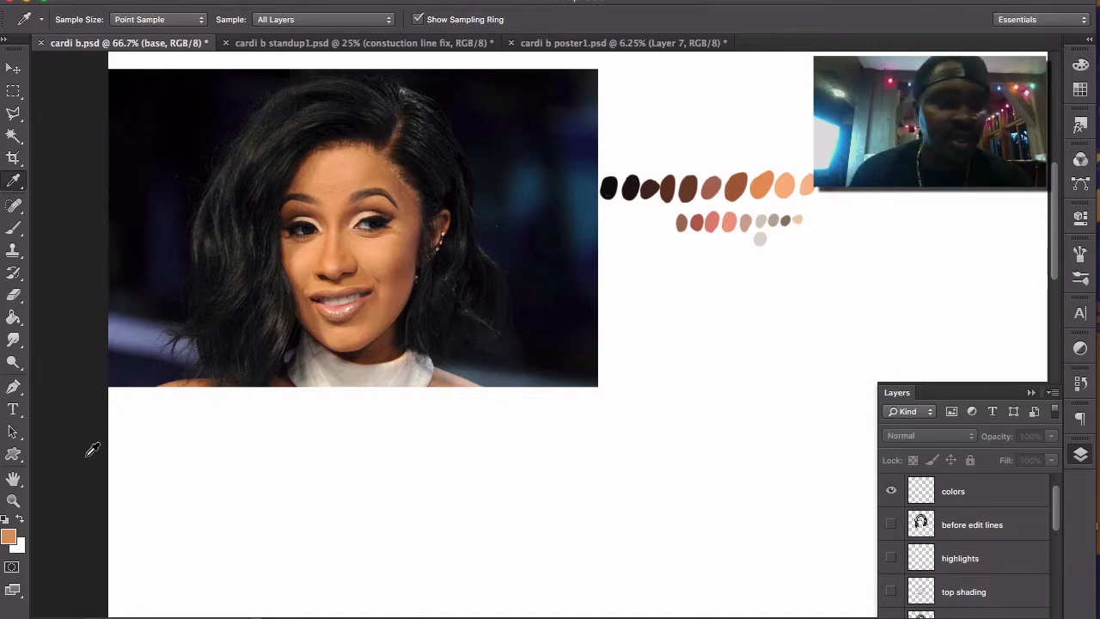
- Make the "constuctions before edit" layer visible to show the initial blue pencil sketch
left_click(14, 501)
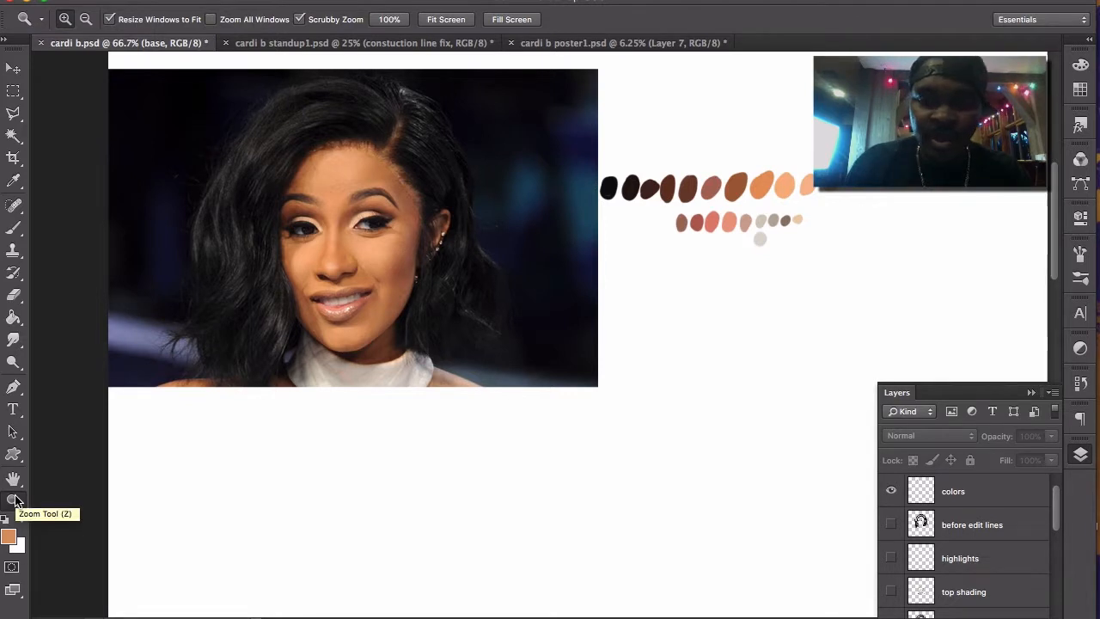
key("ctrl+minus")
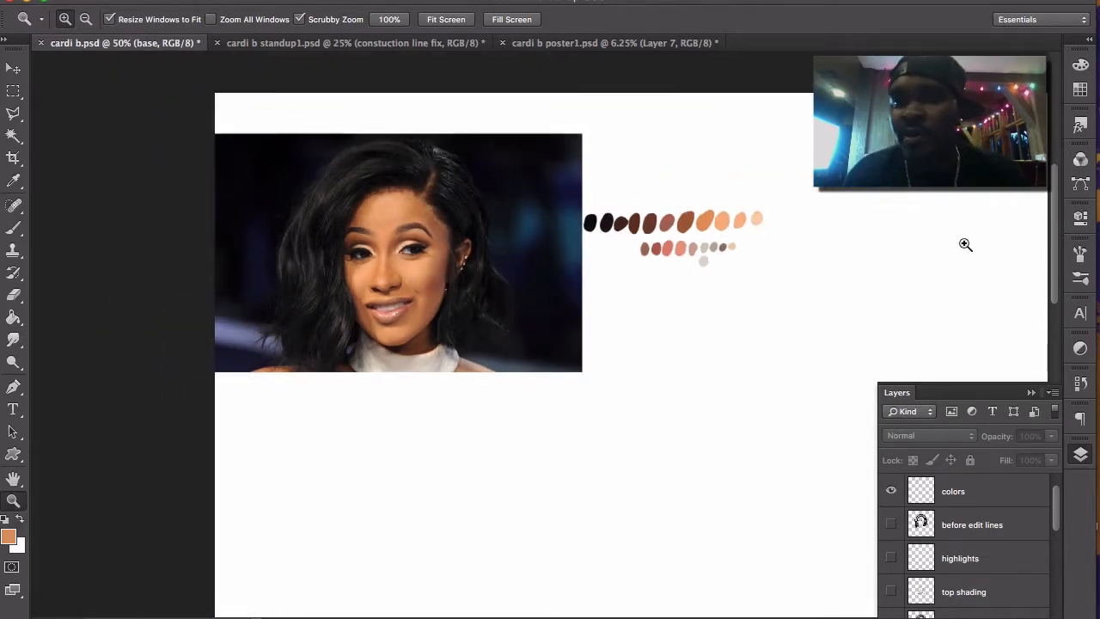
scroll(1059, 234, "down", 5)
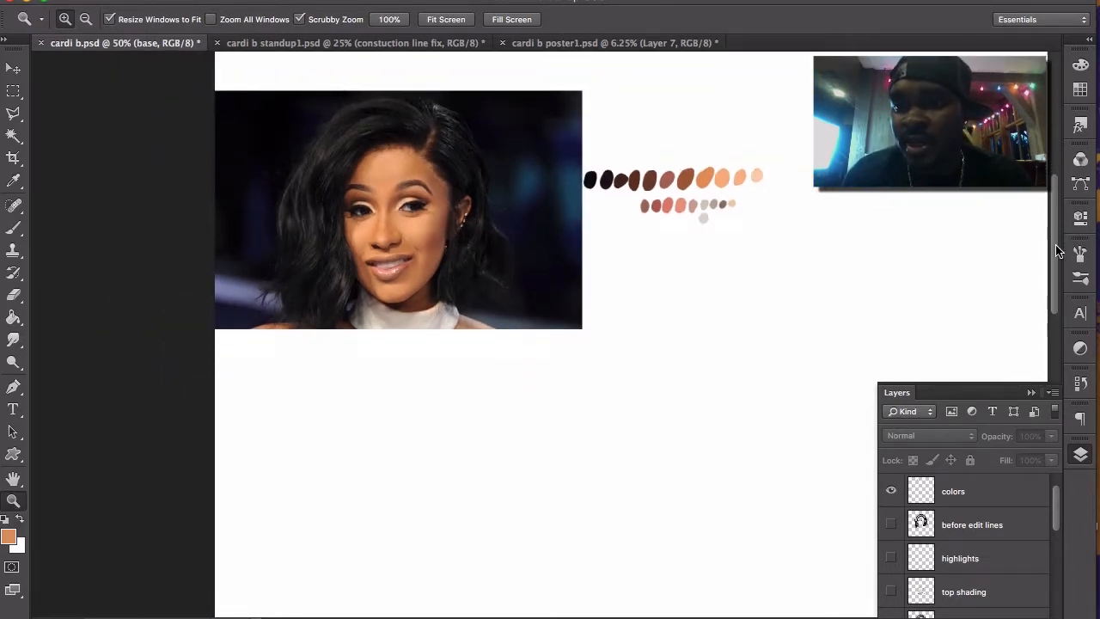
left_click(957, 254, "alt")
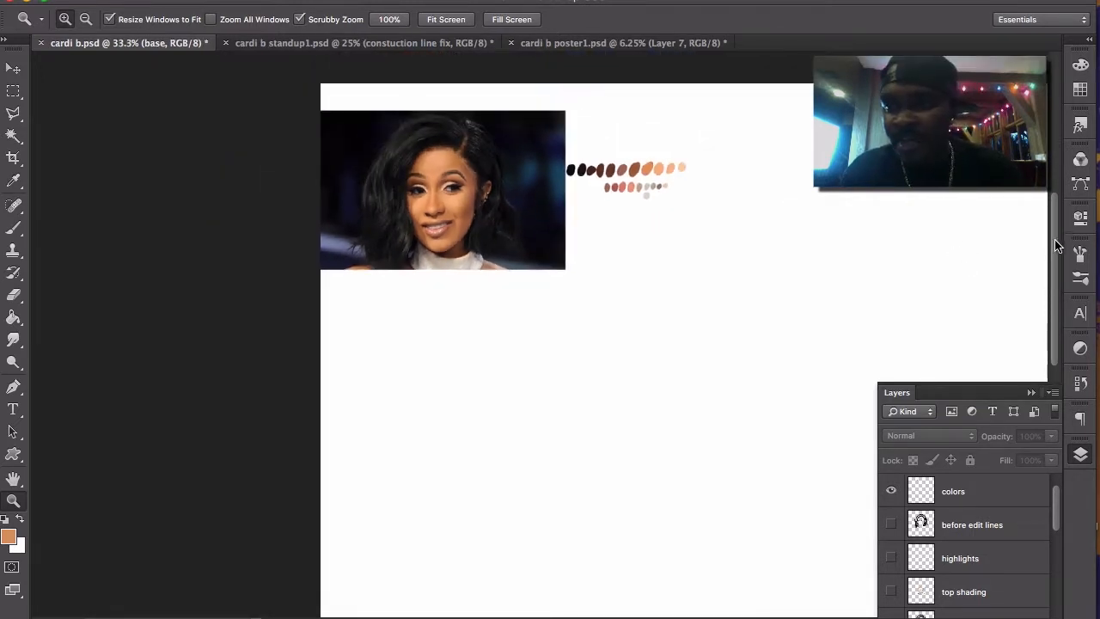
scroll(1057, 254, "down", 2)
scroll(1057, 265, "down", 1)
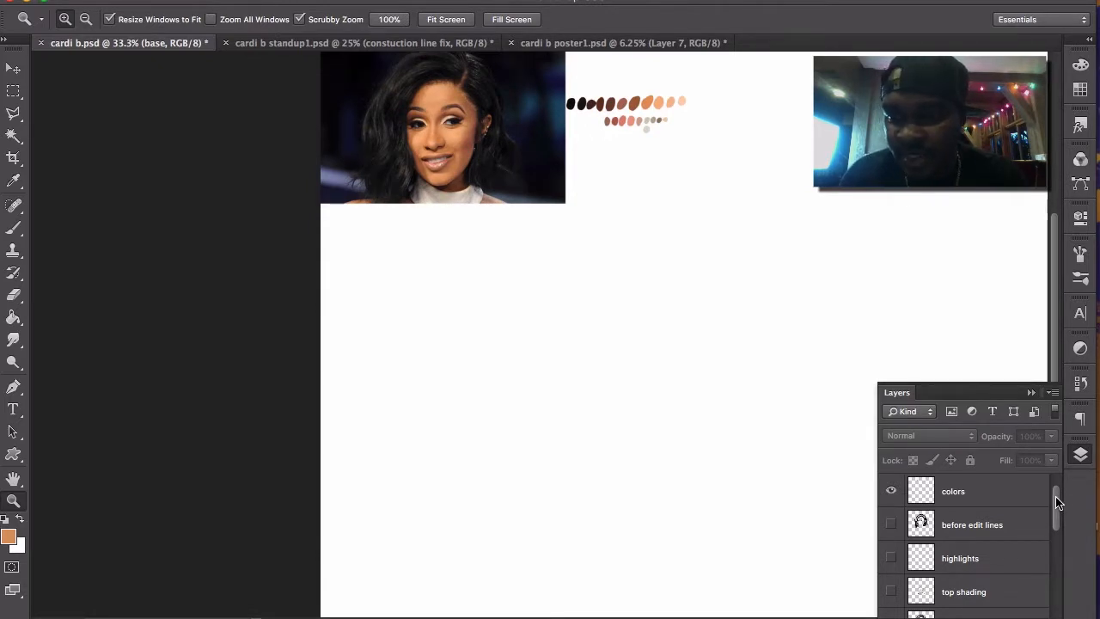
left_click_drag(1058, 503, 1050, 592)
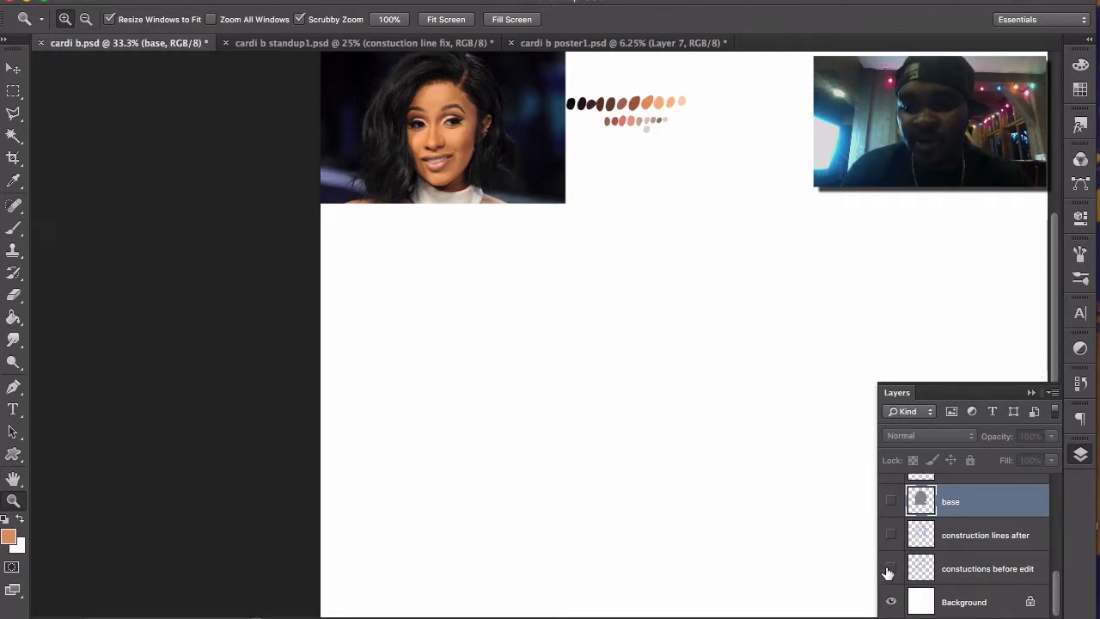
left_click(890, 569)
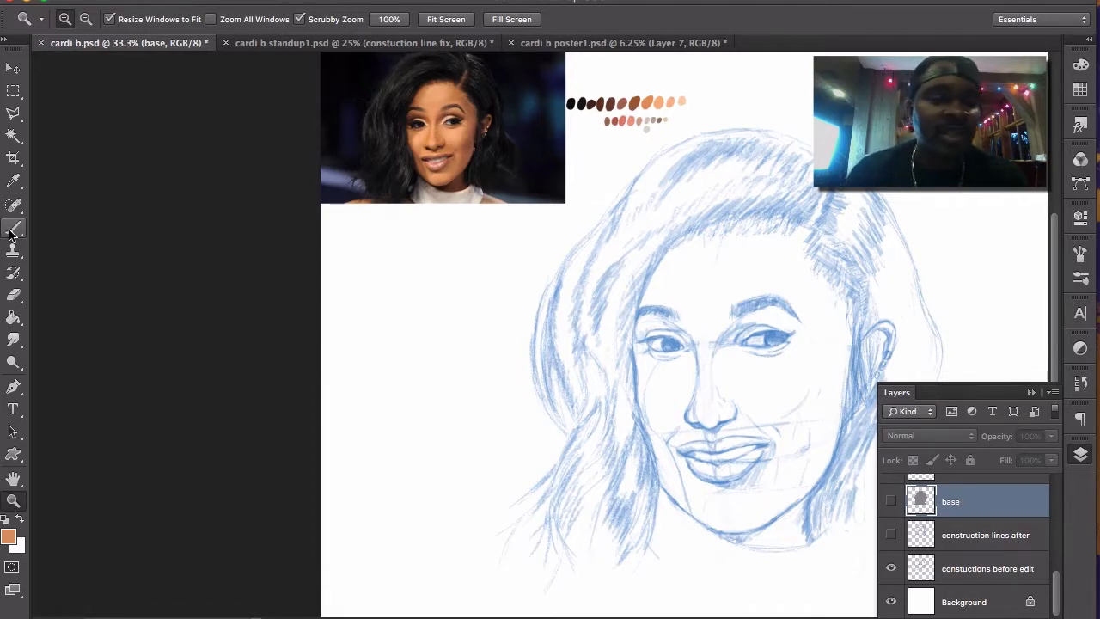
- Set the foreground colour to the light blue of the construction sketch for use with the Brush
left_click(13, 234)
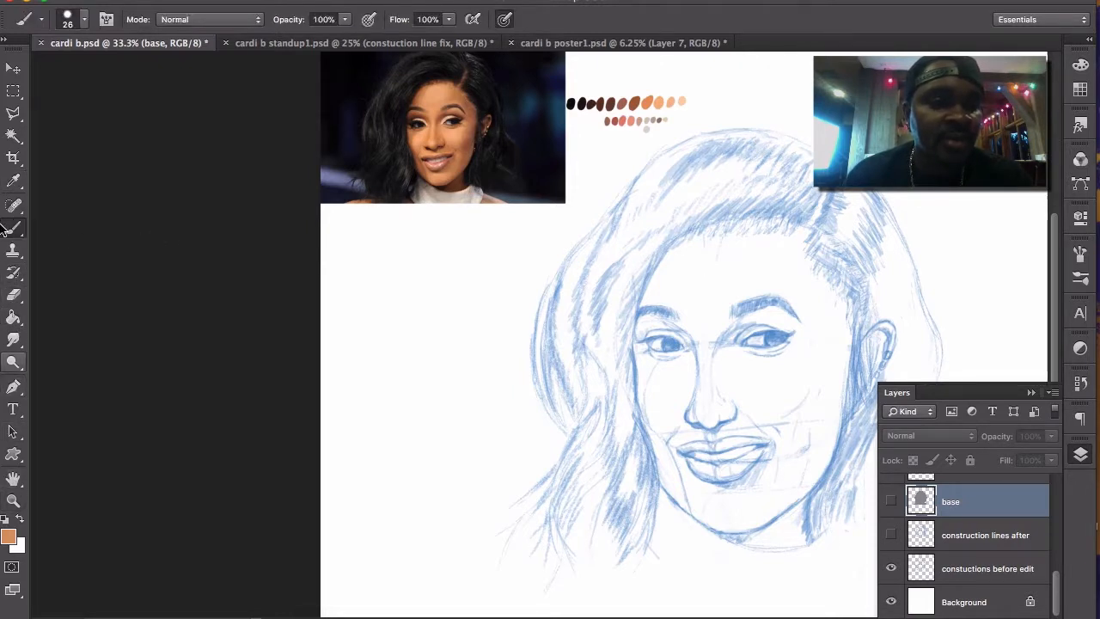
left_click(16, 182)
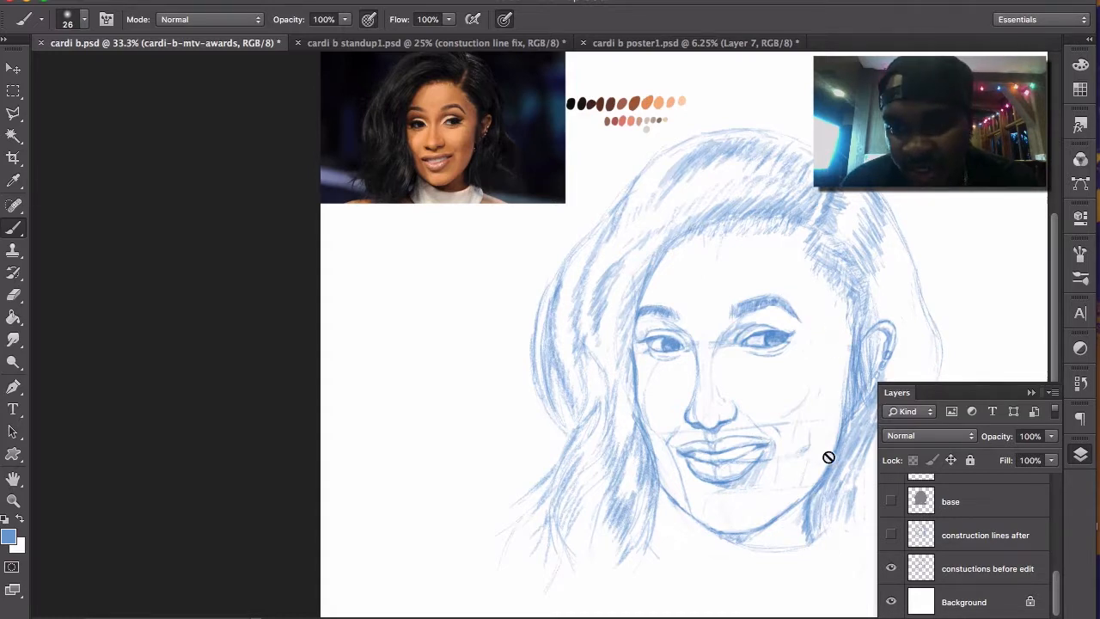
- Show the "construction lines after" layer and hide the "constuctions before edit" layer
left_click(891, 535)
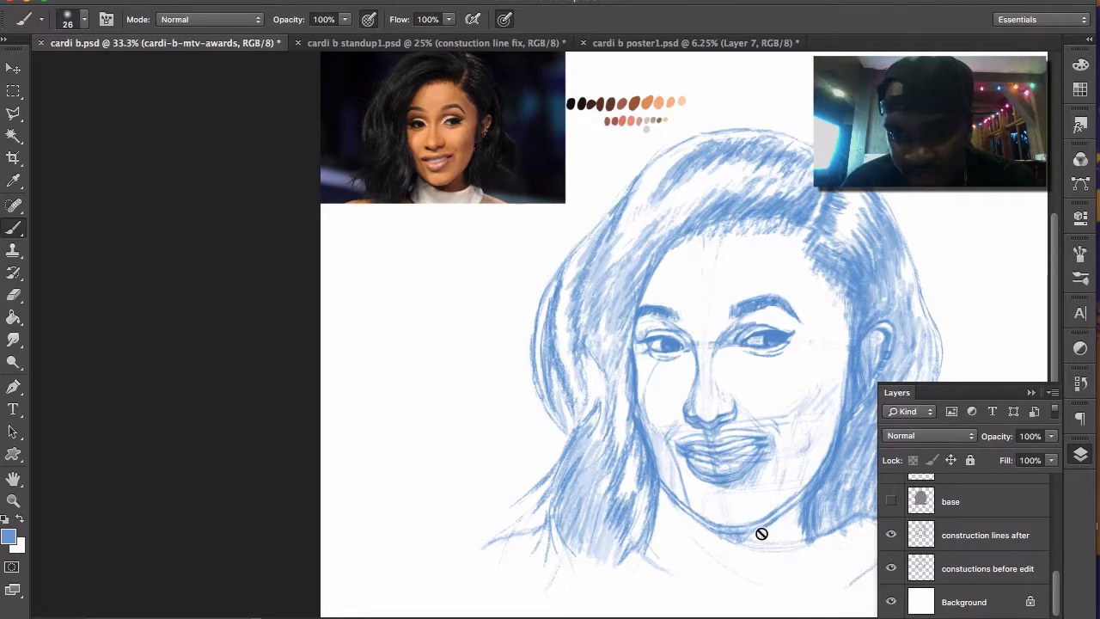
left_click(891, 568)
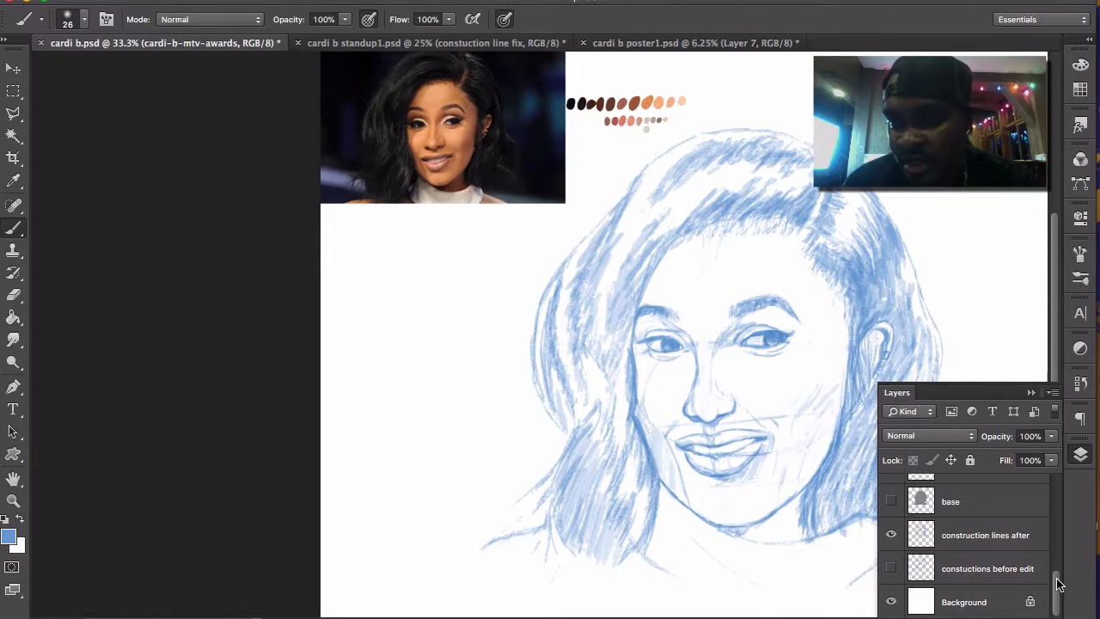
- Make the "before edit lines" layer visible to show the black ink linework over the blue sketch
left_click_drag(1059, 585, 1060, 571)
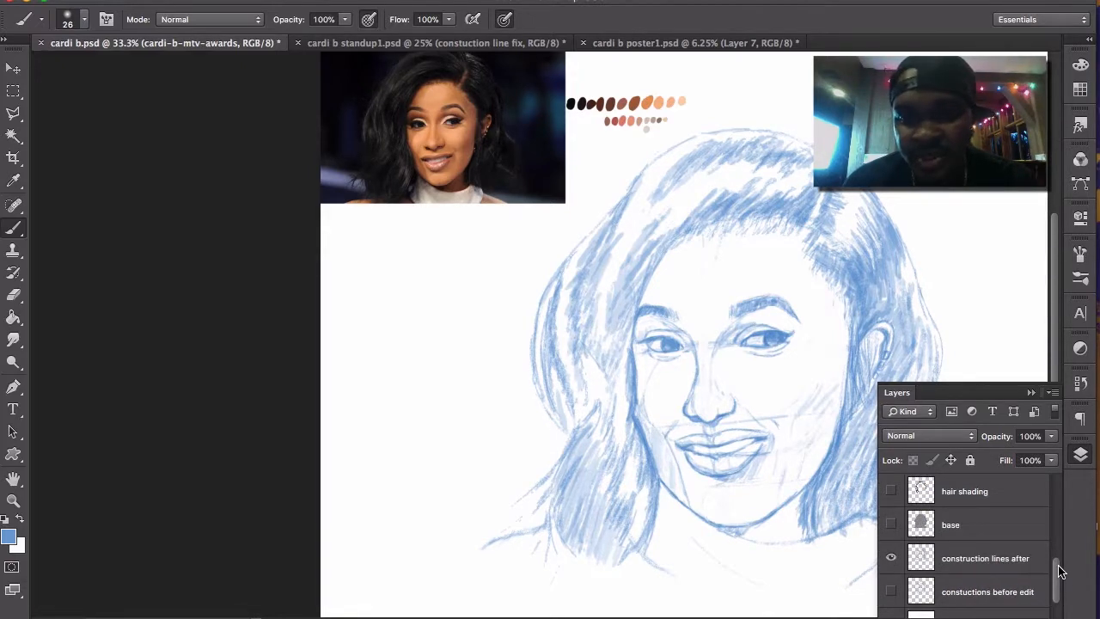
left_click_drag(1059, 567, 949, 398)
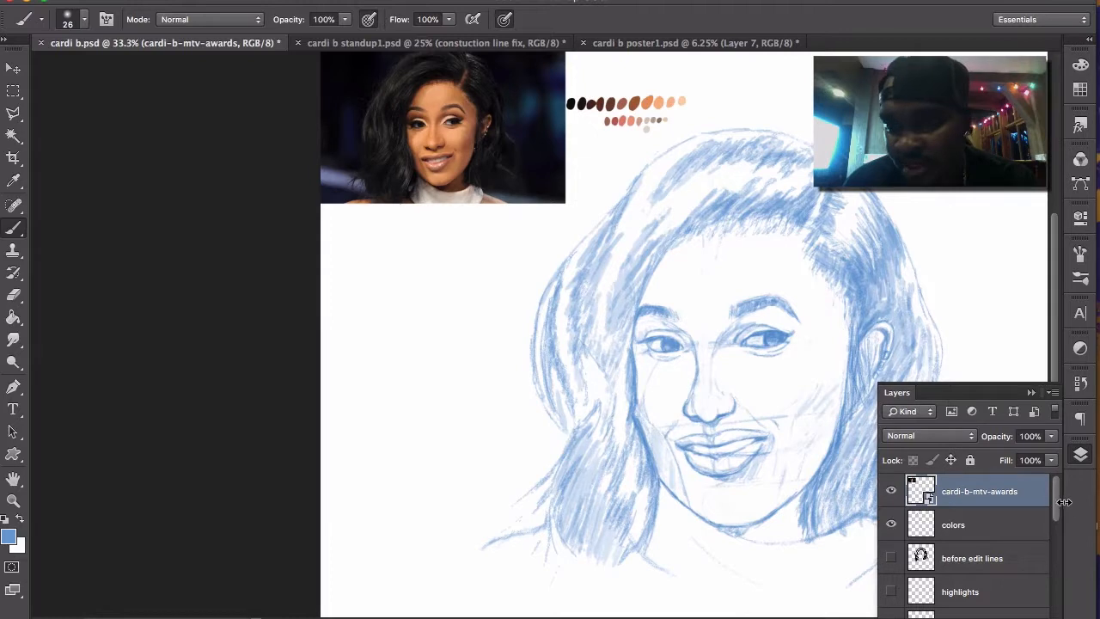
left_click_drag(1057, 505, 1058, 513)
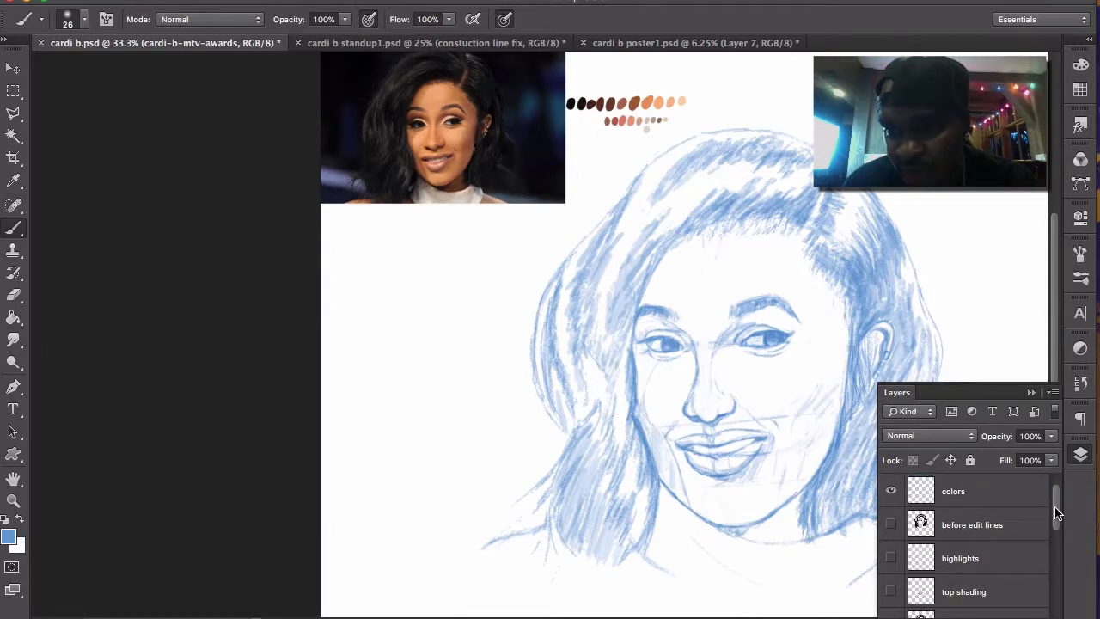
left_click(891, 525)
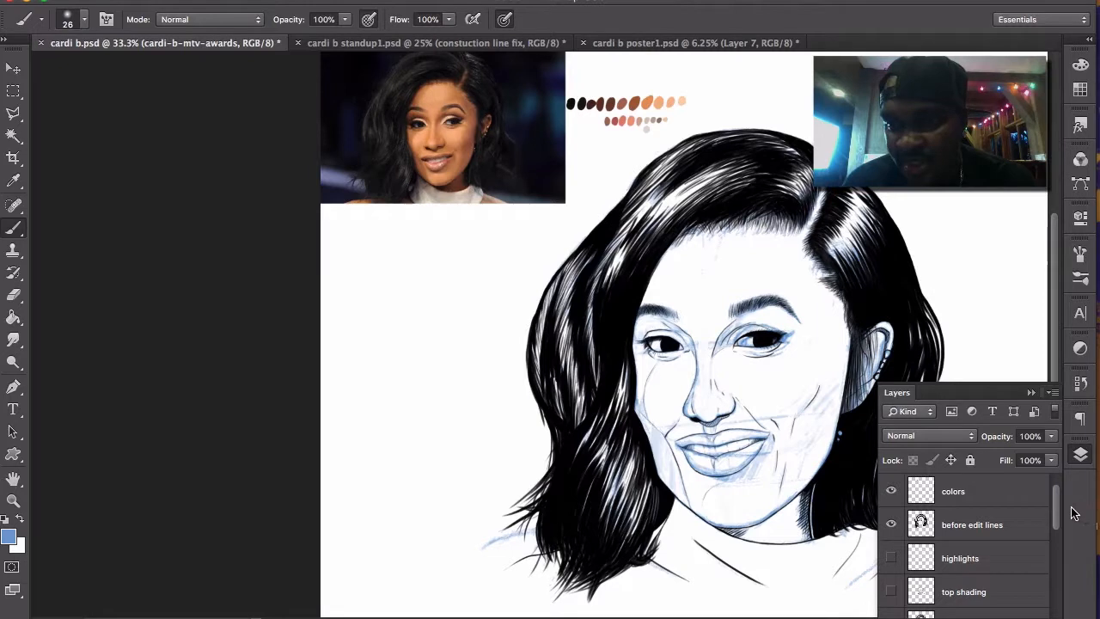
- Hide the "construction lines after" layer so only the black ink linework of the portrait is shown
scroll(1057, 508, "down", 2)
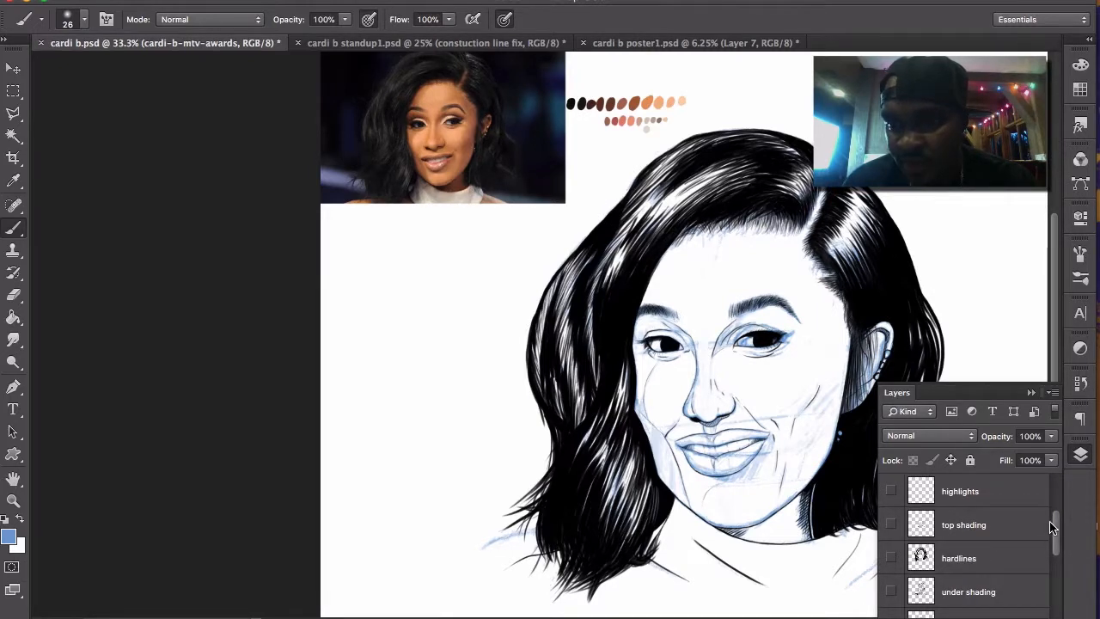
left_click_drag(1059, 533, 1059, 604)
left_click(892, 535)
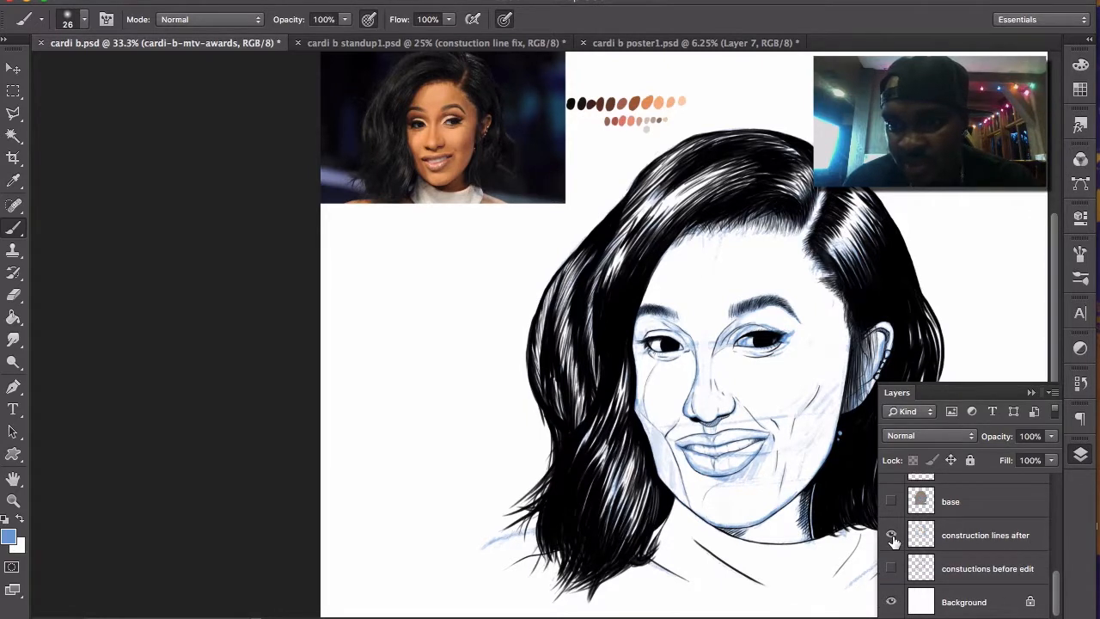
left_click(891, 535)
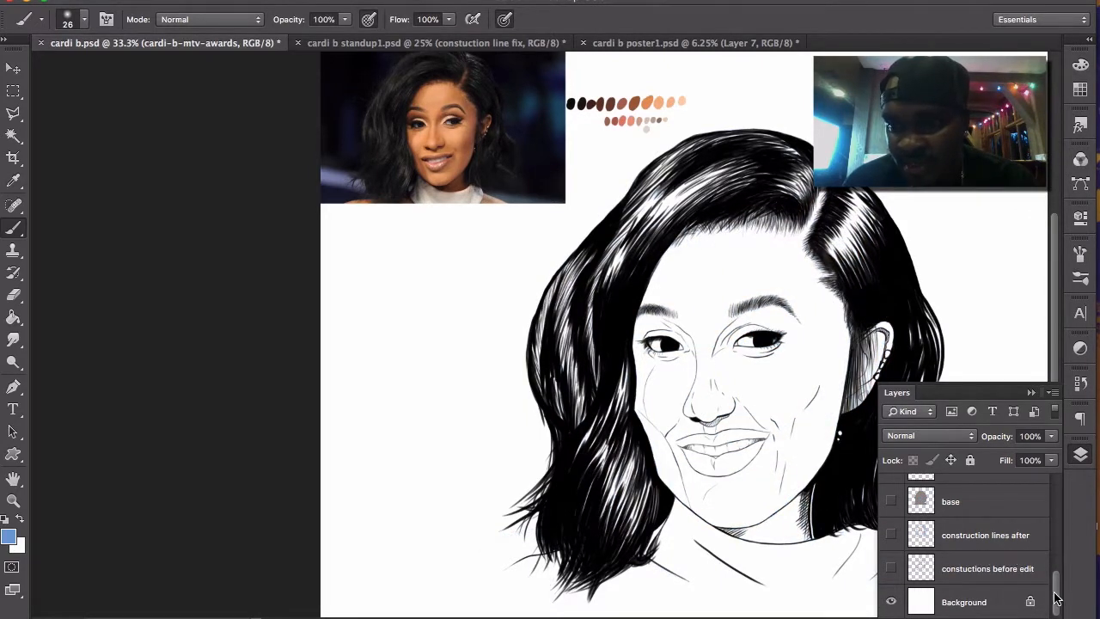
- Rasterize the "cardi-b-mtv-awards" smart object that holds the reference photo
scroll(1057, 593, "up", 1)
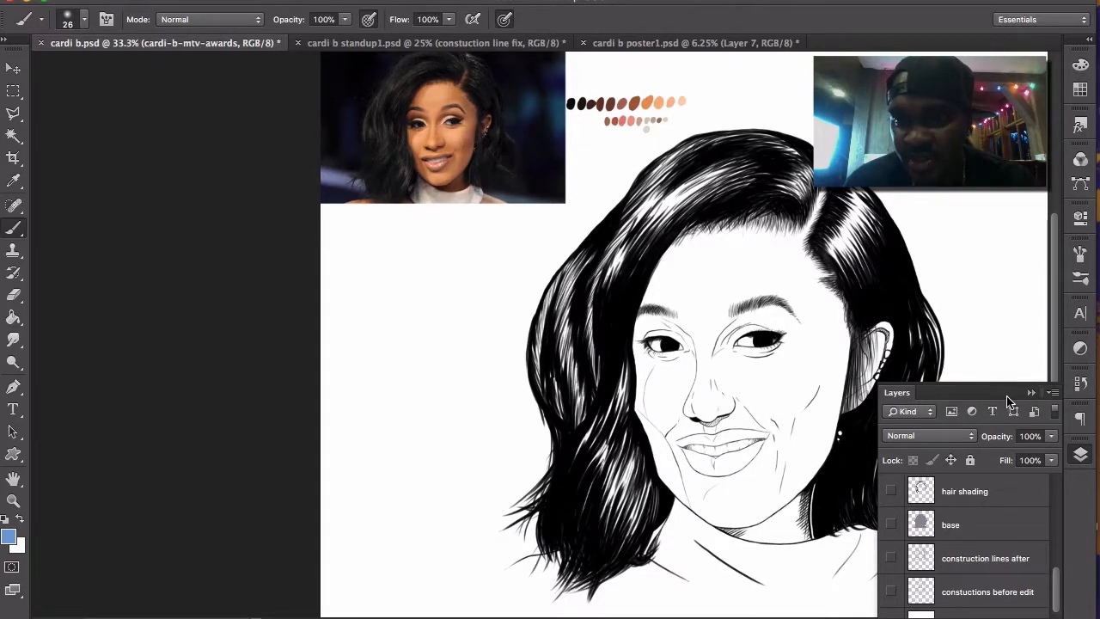
left_click(676, 499)
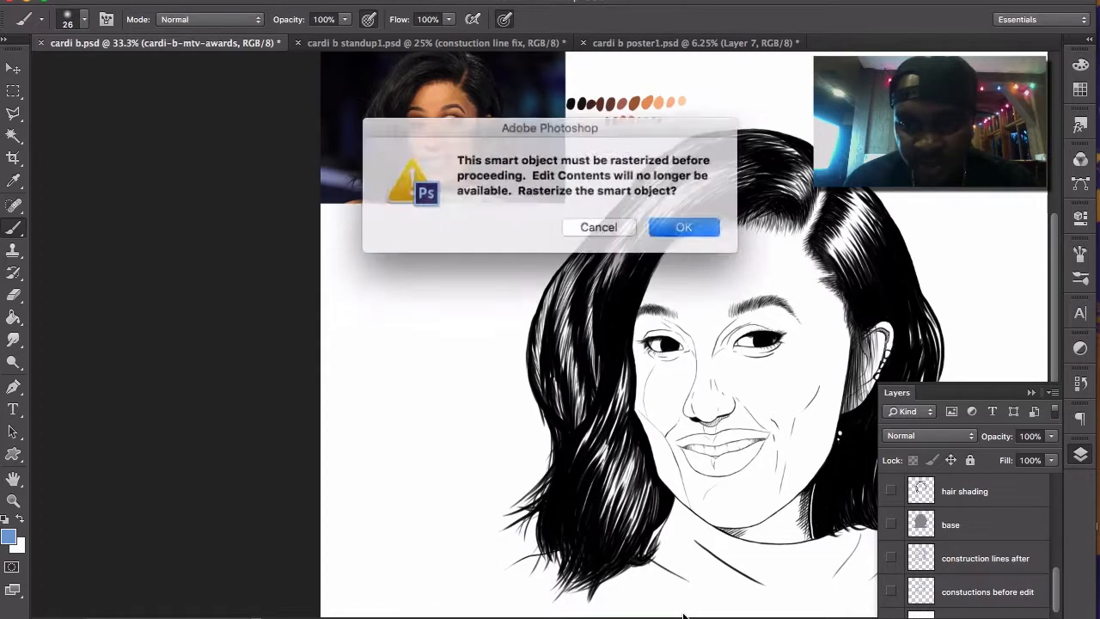
left_click(680, 226)
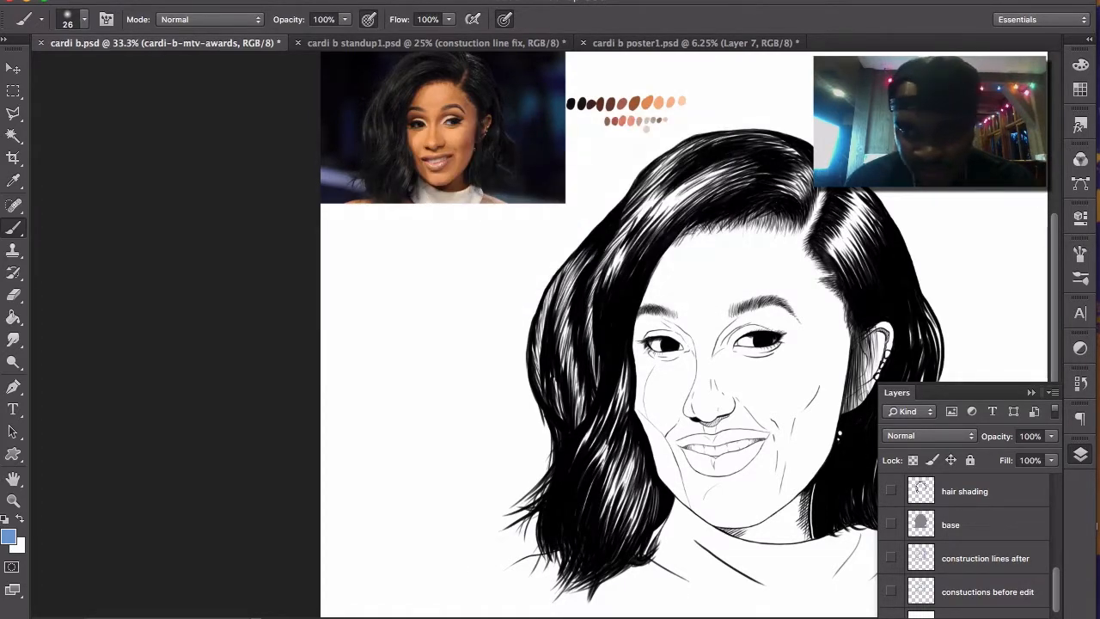
- Draw a freehand Lasso selection around the ear-side half of the portrait, from the hair parting through the face and around the outer hair
scroll(576, 612, "right", 5)
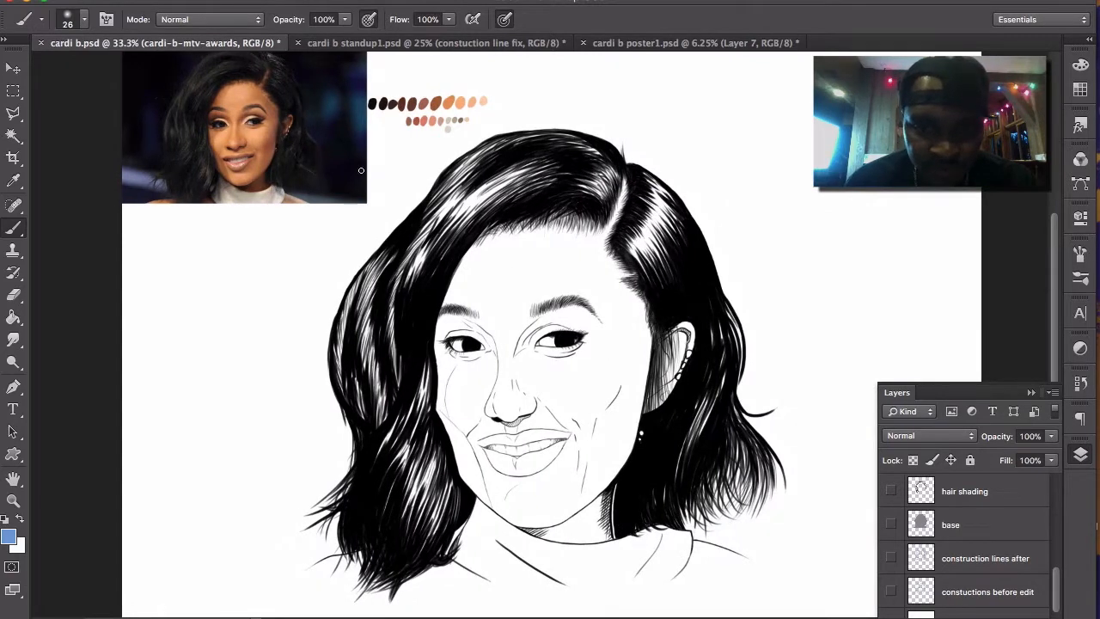
left_click(13, 114)
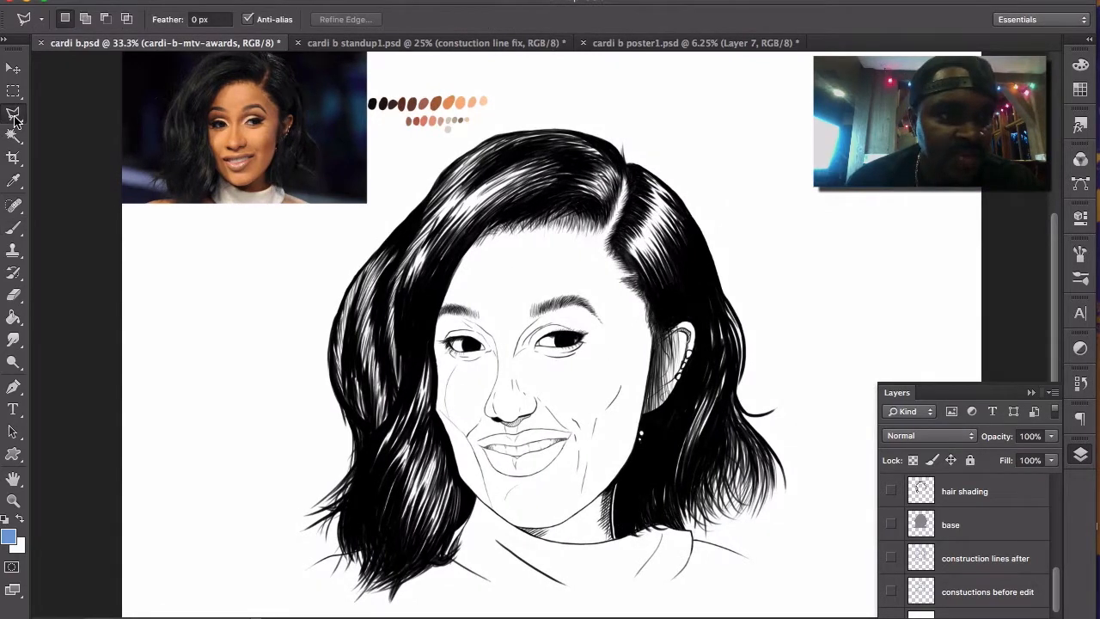
left_click_drag(15, 120, 60, 114)
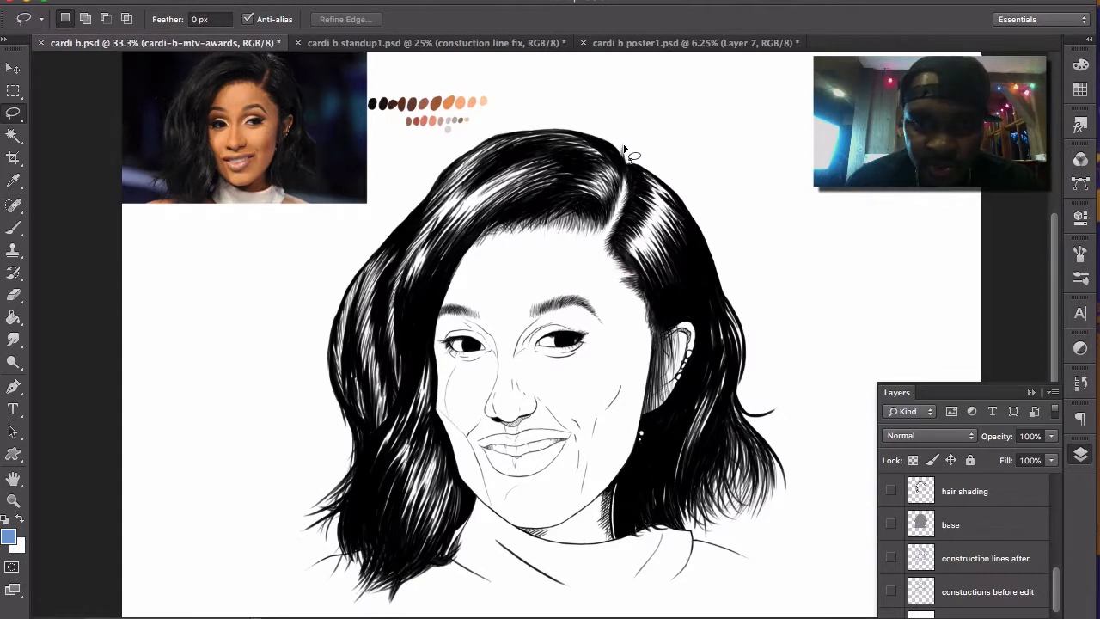
mouse_move(625, 149)
left_mouse_down()
mouse_move(607, 244)
mouse_move(510, 319)
mouse_move(512, 365)
mouse_move(586, 405)
left_mouse_up()
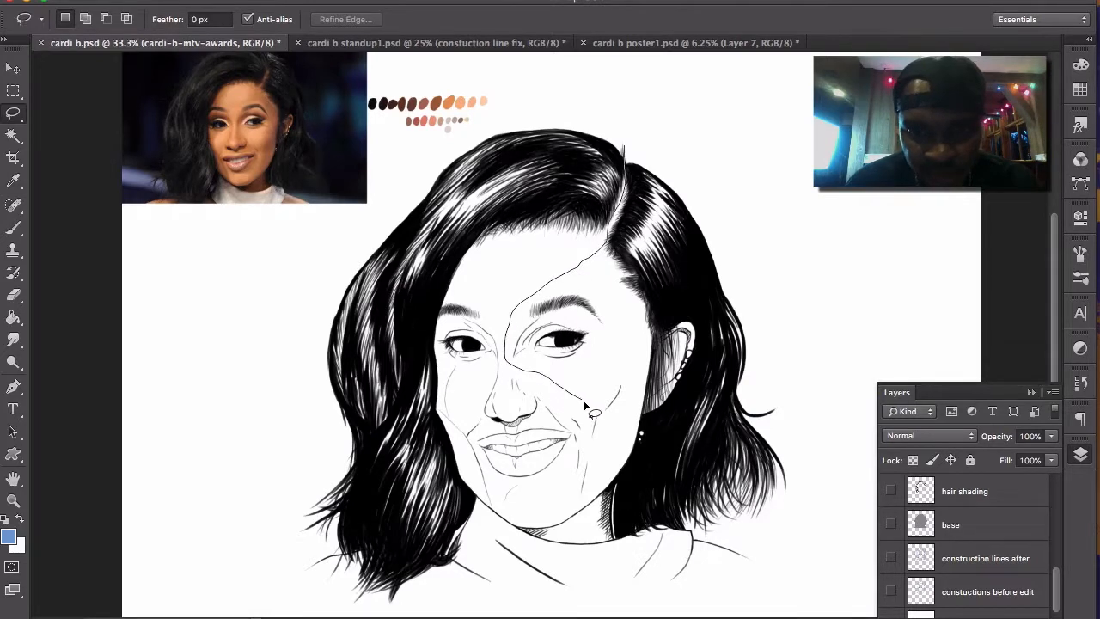
mouse_move(589, 467)
left_mouse_down()
mouse_move(584, 507)
mouse_move(652, 589)
mouse_move(749, 576)
mouse_move(792, 526)
mouse_move(799, 539)
mouse_move(843, 415)
mouse_move(797, 280)
mouse_move(731, 194)
mouse_move(628, 148)
left_mouse_up()
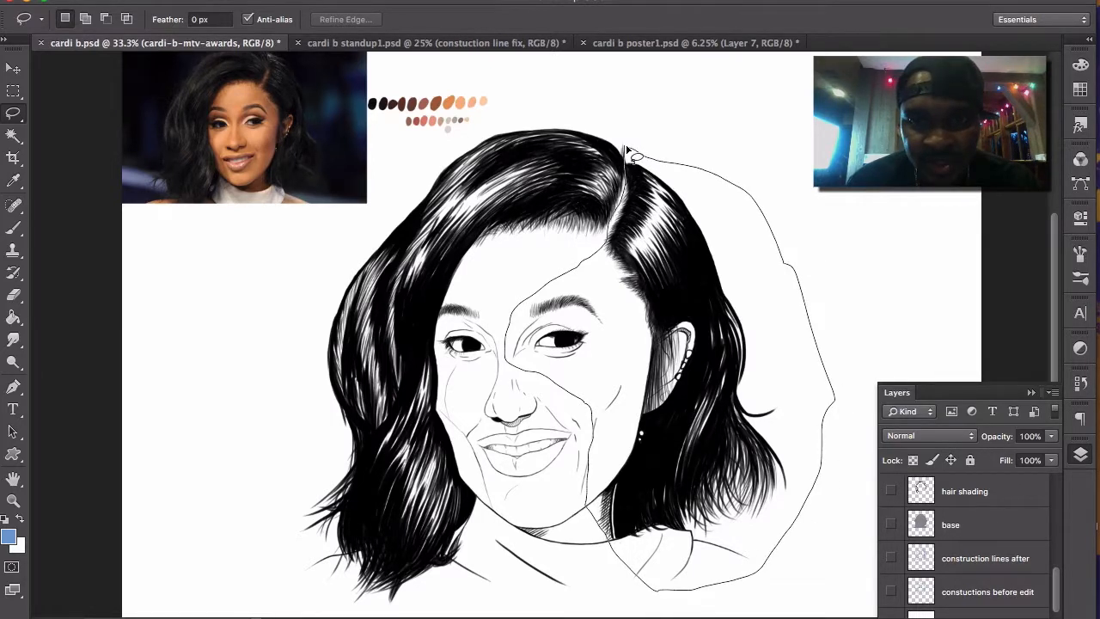
left_click_drag(627, 143, 626, 148)
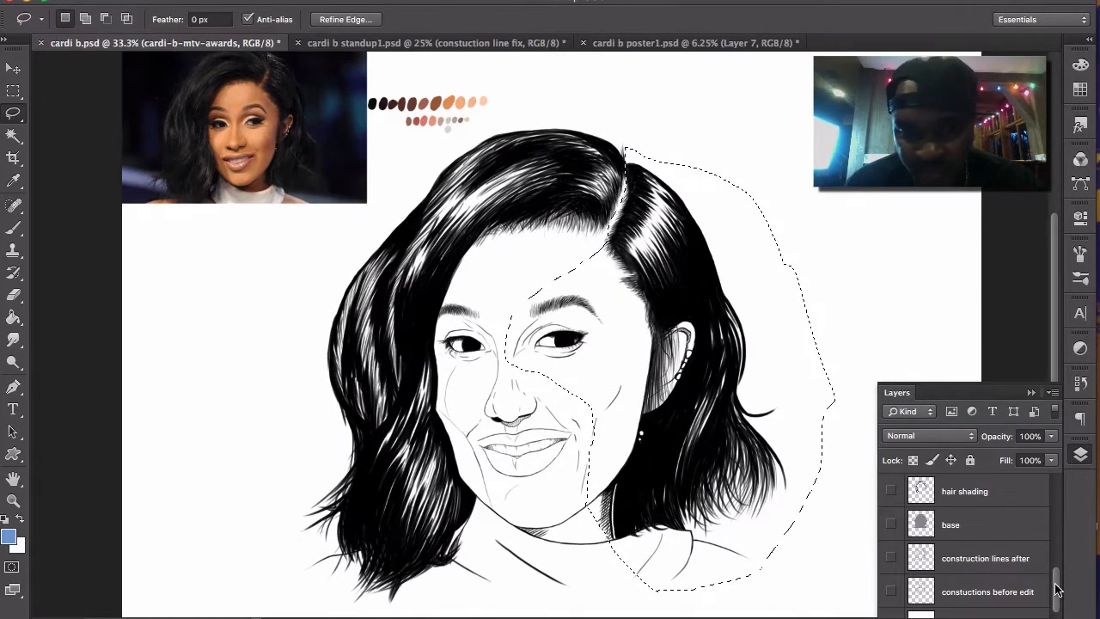
- Try to move the lassoed half of the portrait while the "cardi-b-mtv-awards" layer is active
mouse_move(1058, 585)
left_mouse_down()
mouse_move(1045, 527)
mouse_move(1047, 594)
mouse_move(1051, 582)
left_mouse_up()
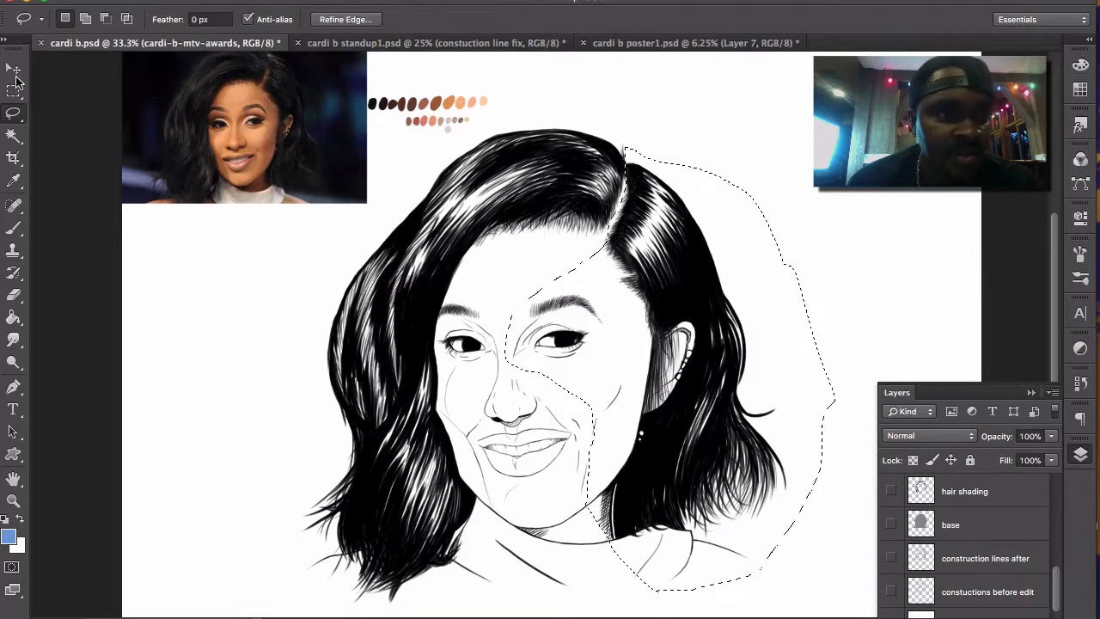
left_click(12, 76)
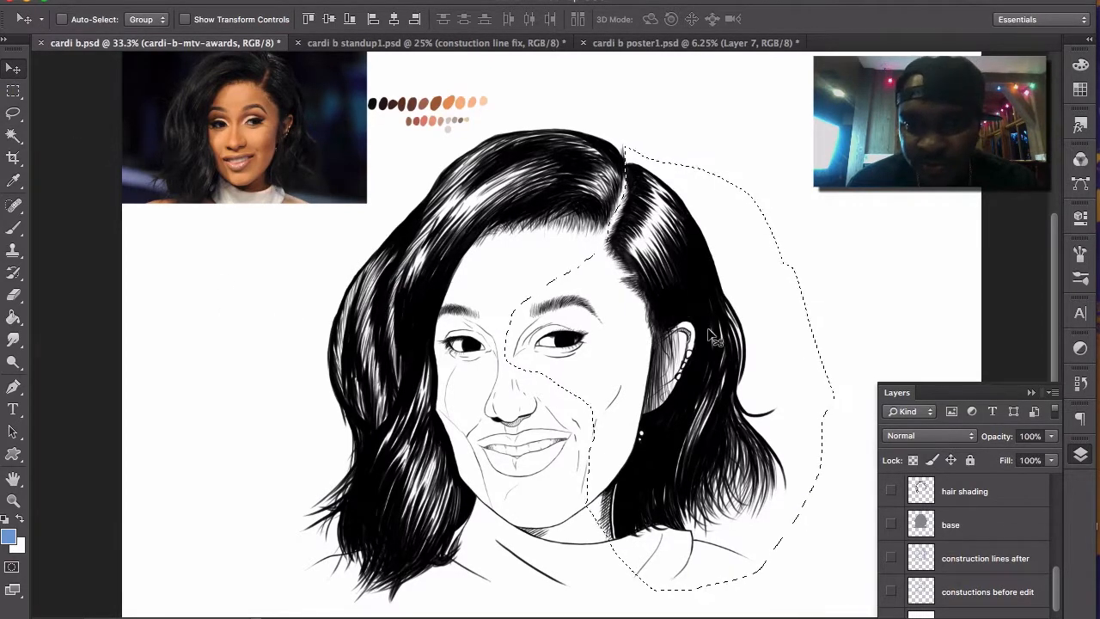
left_click(681, 303)
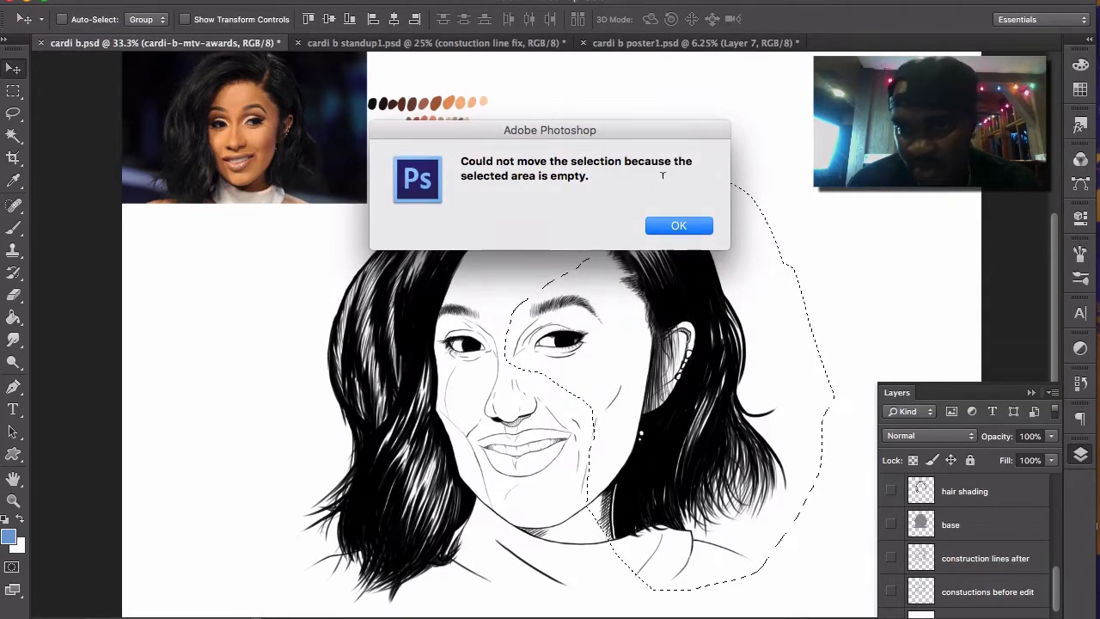
left_click(678, 224)
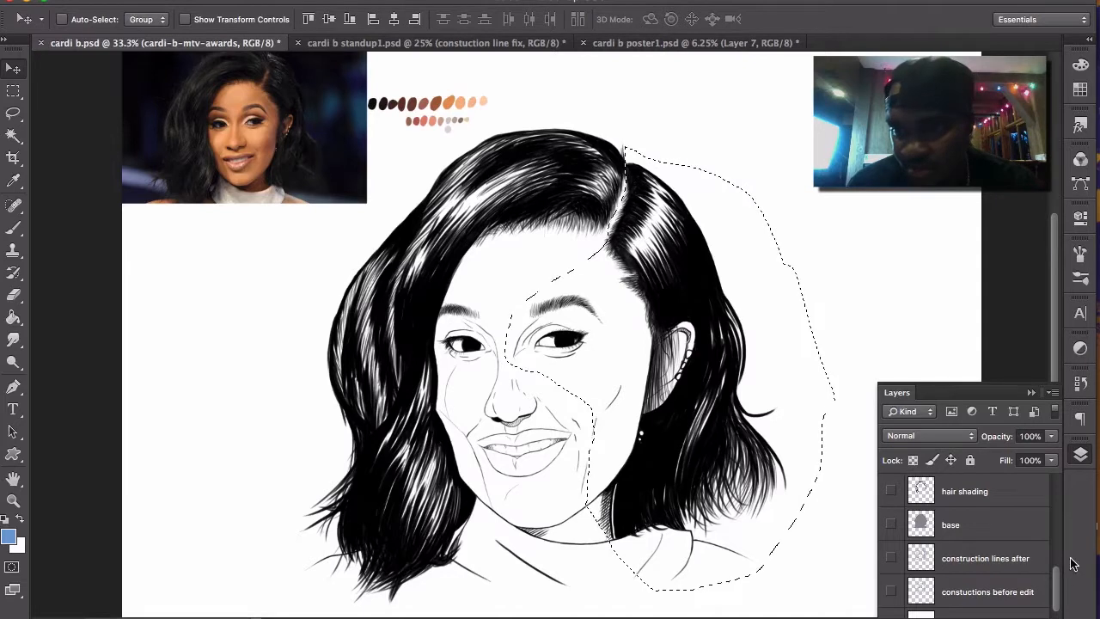
- Shift the lassoed half of the "before edit lines" linework slightly inward toward the nose and deselect it
left_click_drag(1056, 582, 1053, 507)
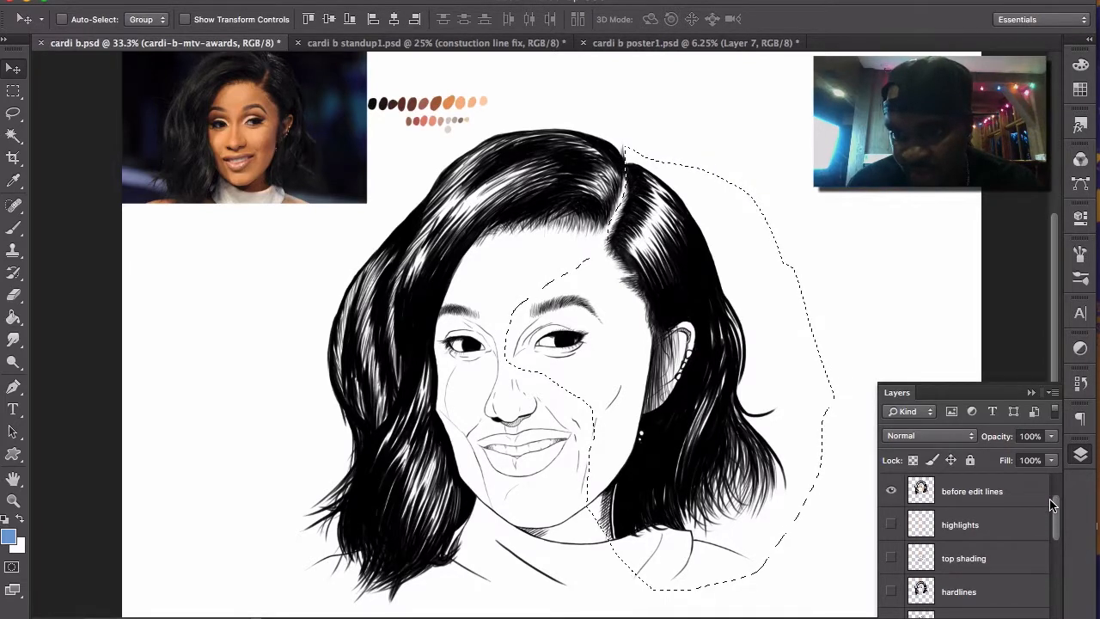
left_click(997, 498)
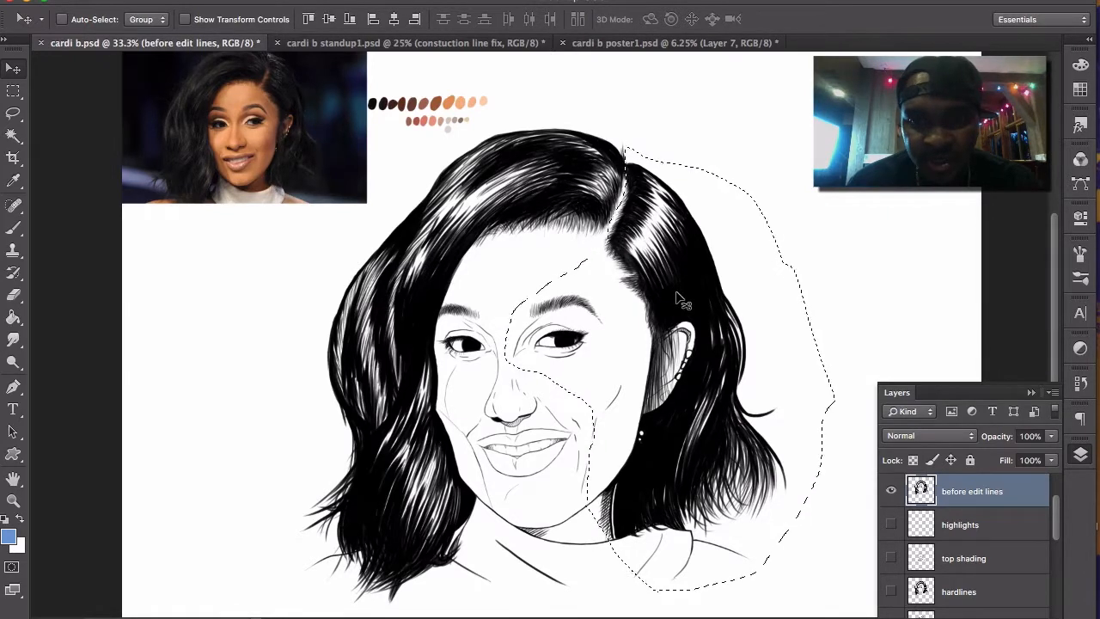
mouse_move(658, 303)
left_mouse_down()
mouse_move(679, 279)
mouse_move(676, 294)
left_mouse_up()
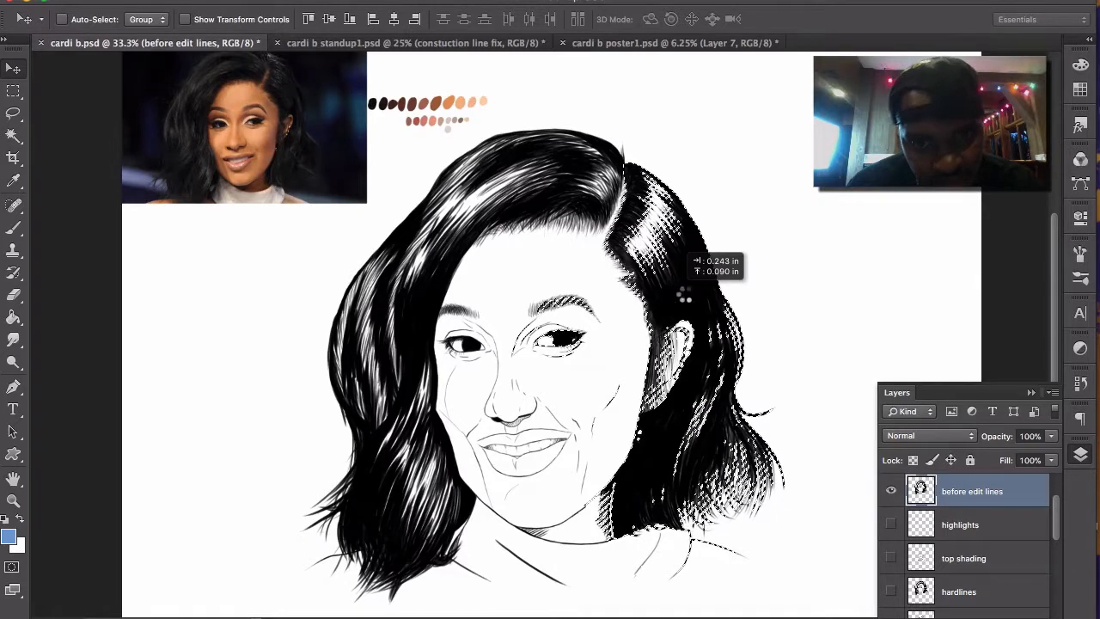
left_click_drag(676, 294, 676, 294)
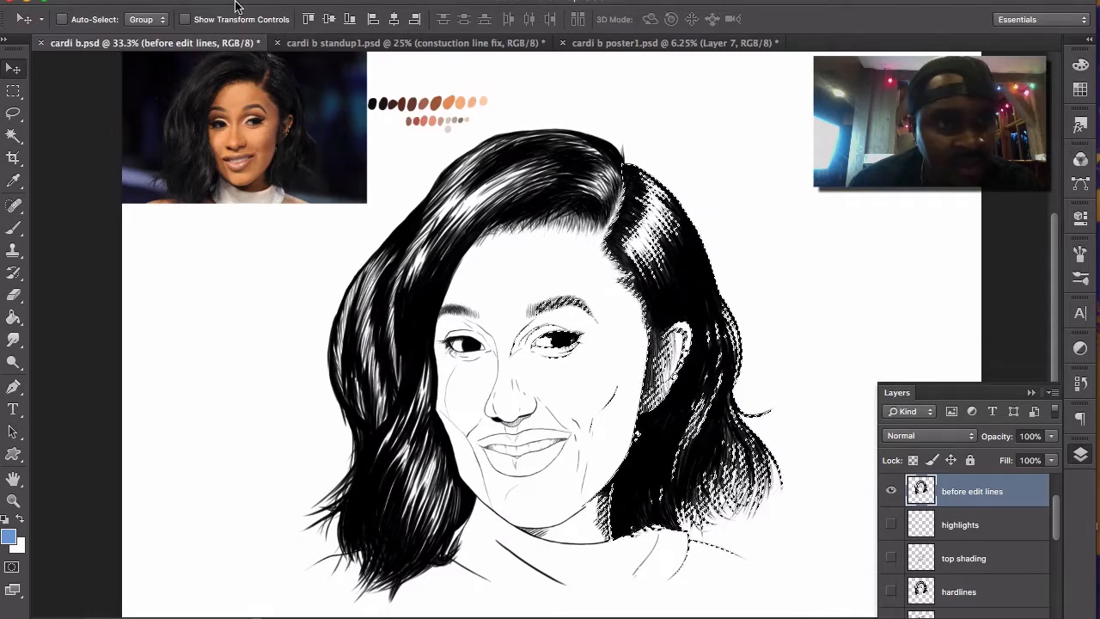
left_click(344, 0)
left_click(363, 10)
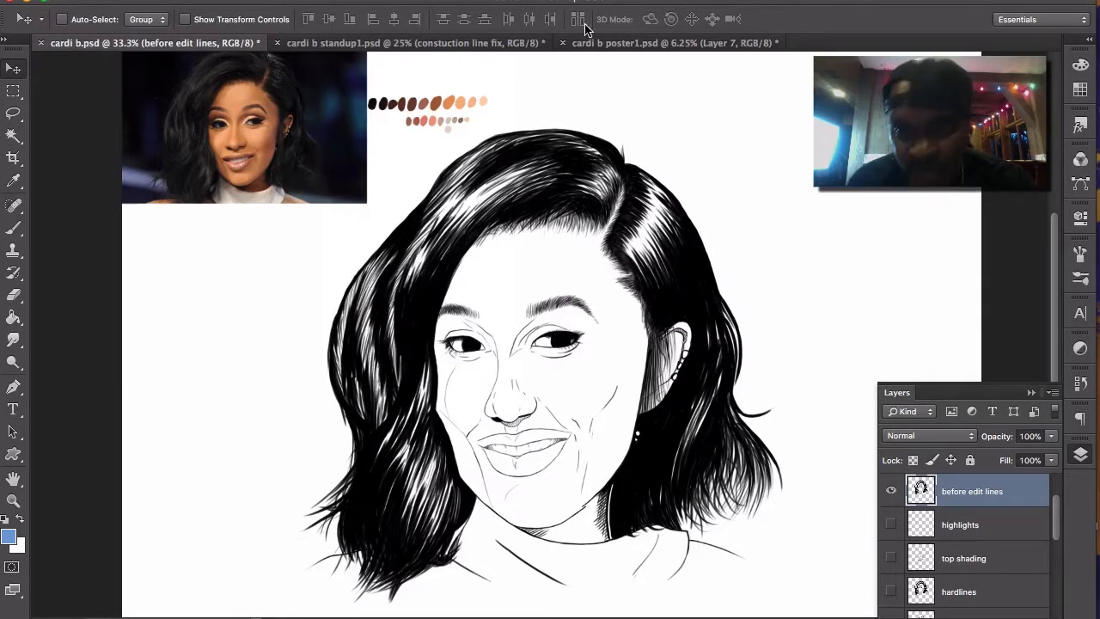
- Undo the shift of the selected linework and clear the restored lasso selection
left_click(163, 1)
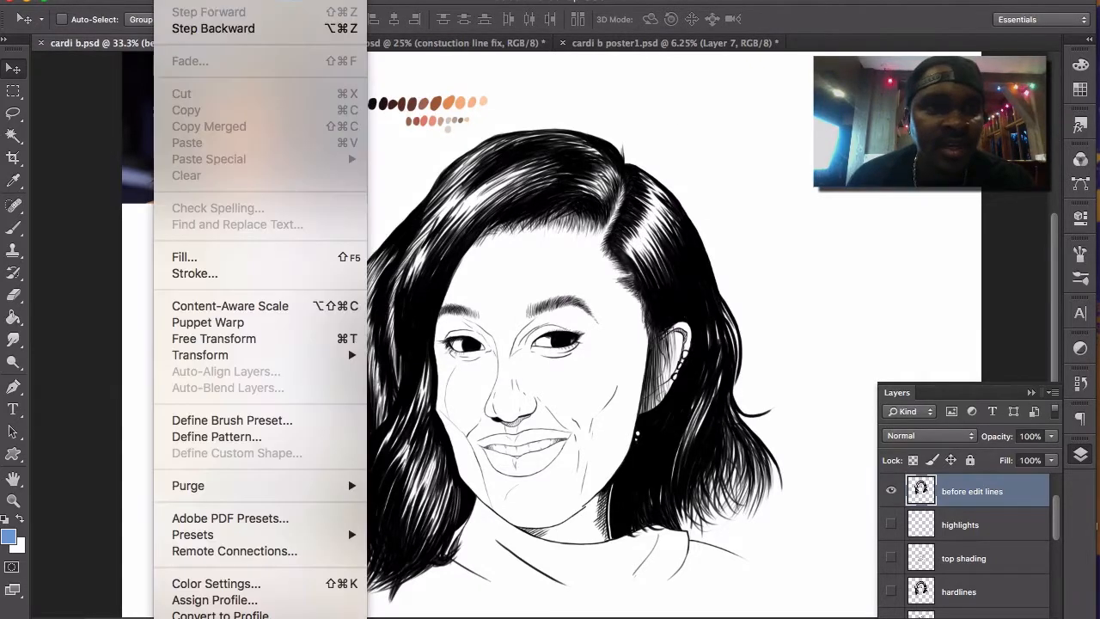
left_click(188, 29)
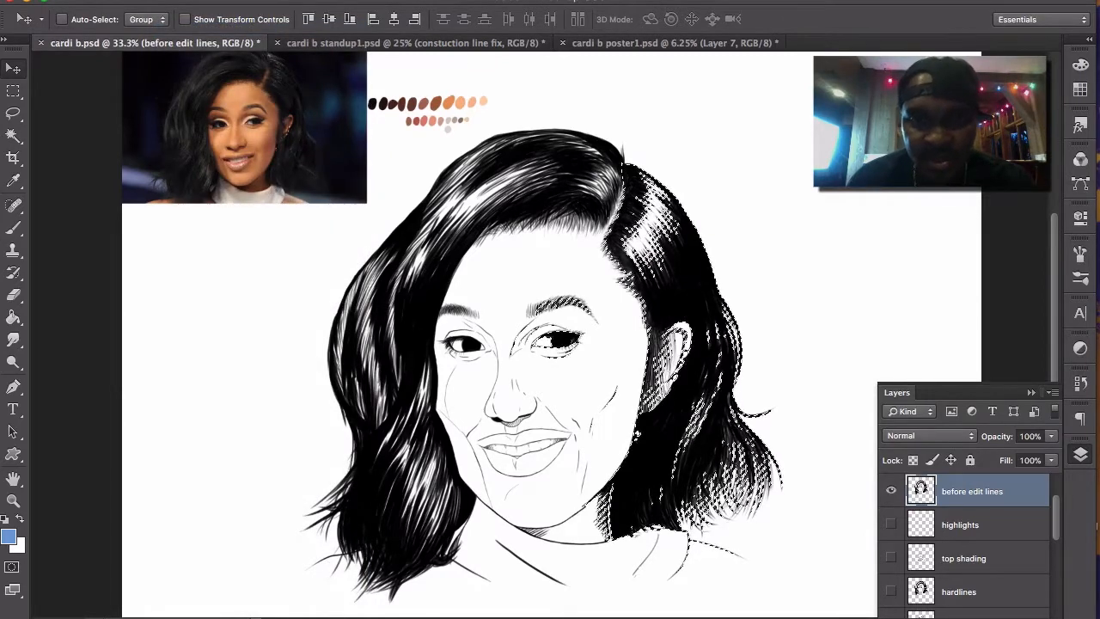
left_click(163, 1)
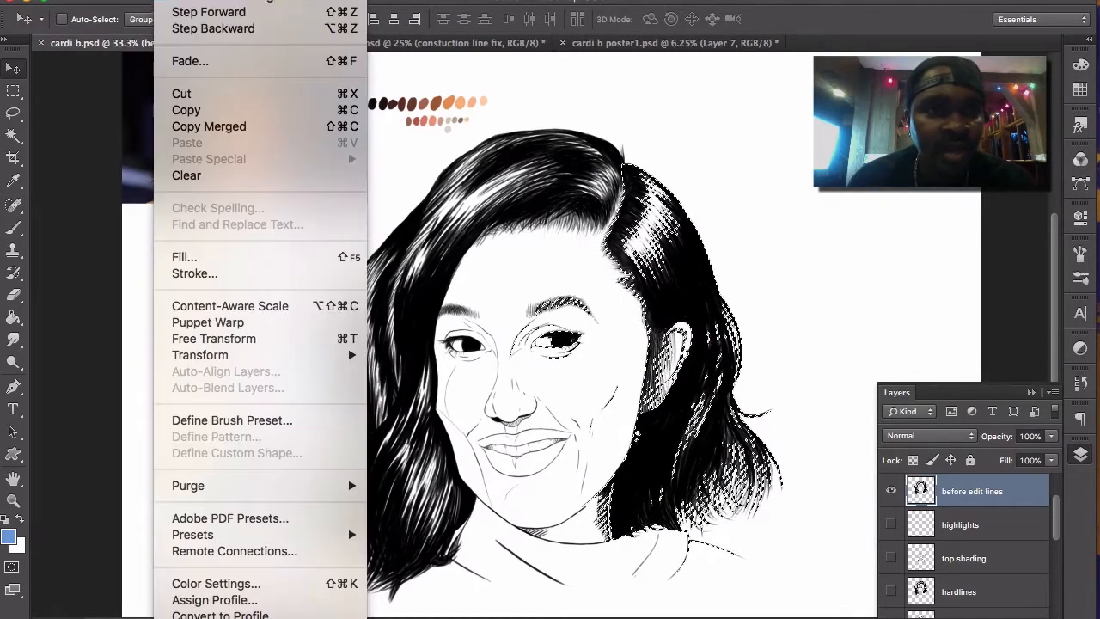
left_click(185, 28)
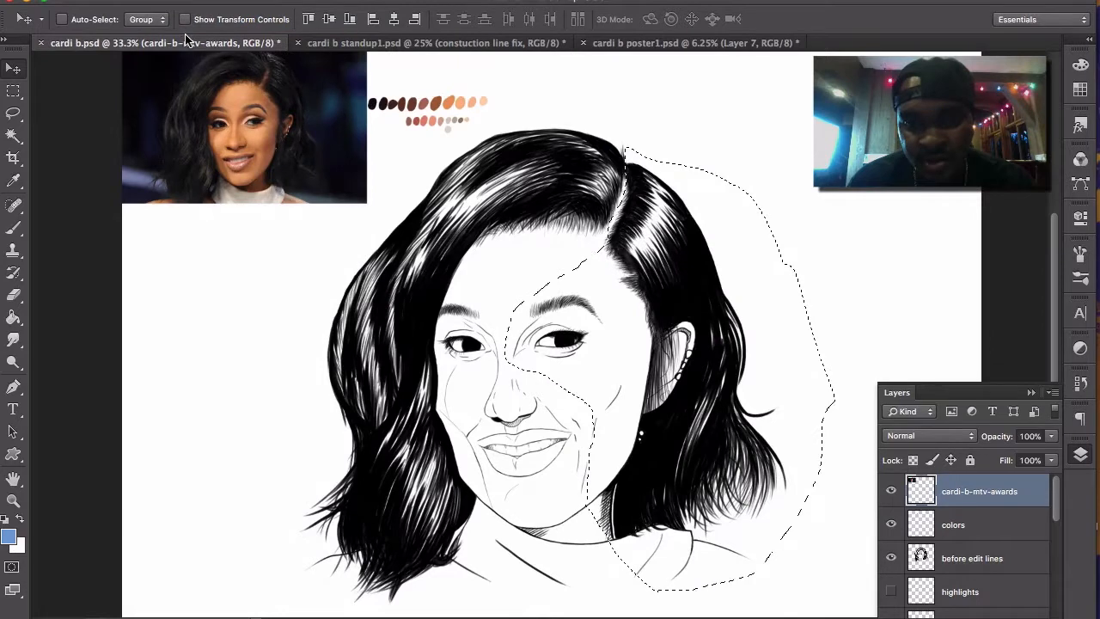
left_click(343, 0)
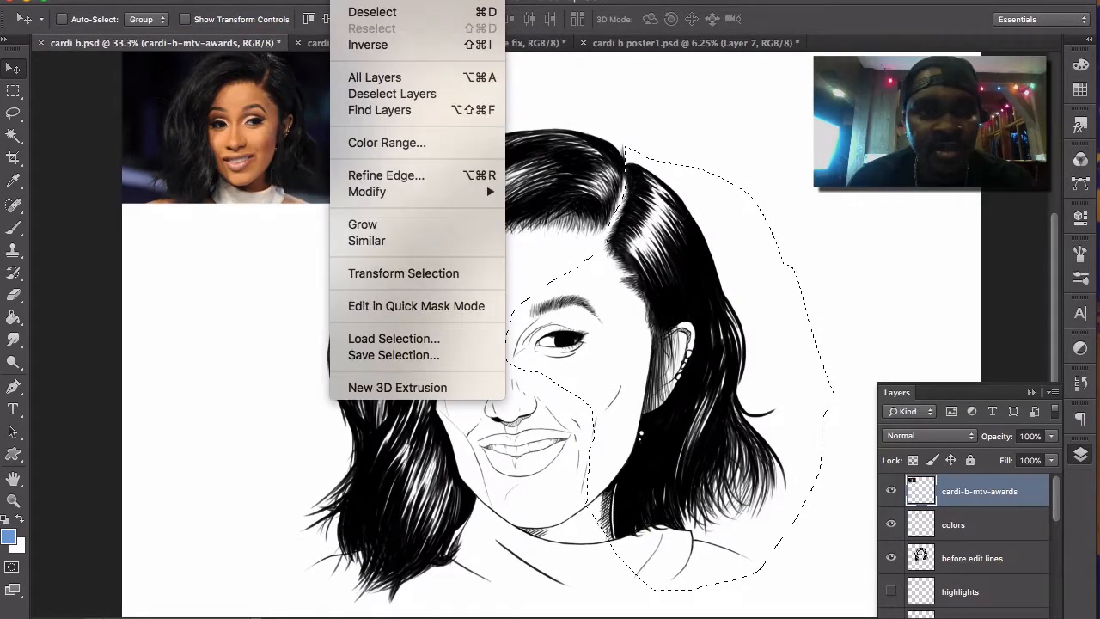
left_click(345, 12)
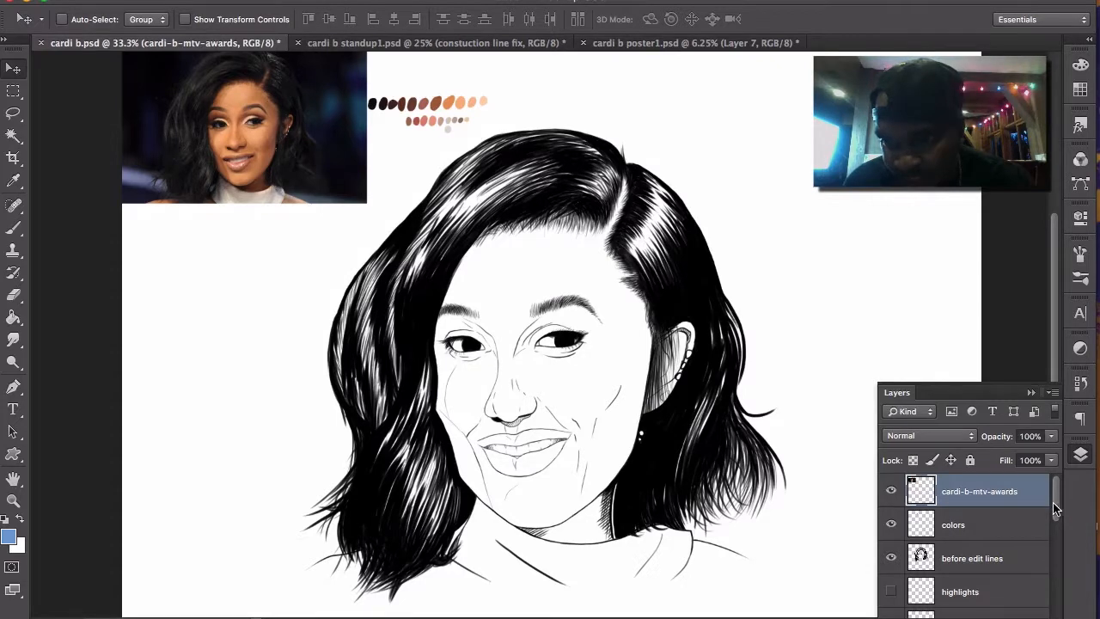
- Hide the "before edit lines" layer and show the corrected "hardlines" layer
left_click(891, 558)
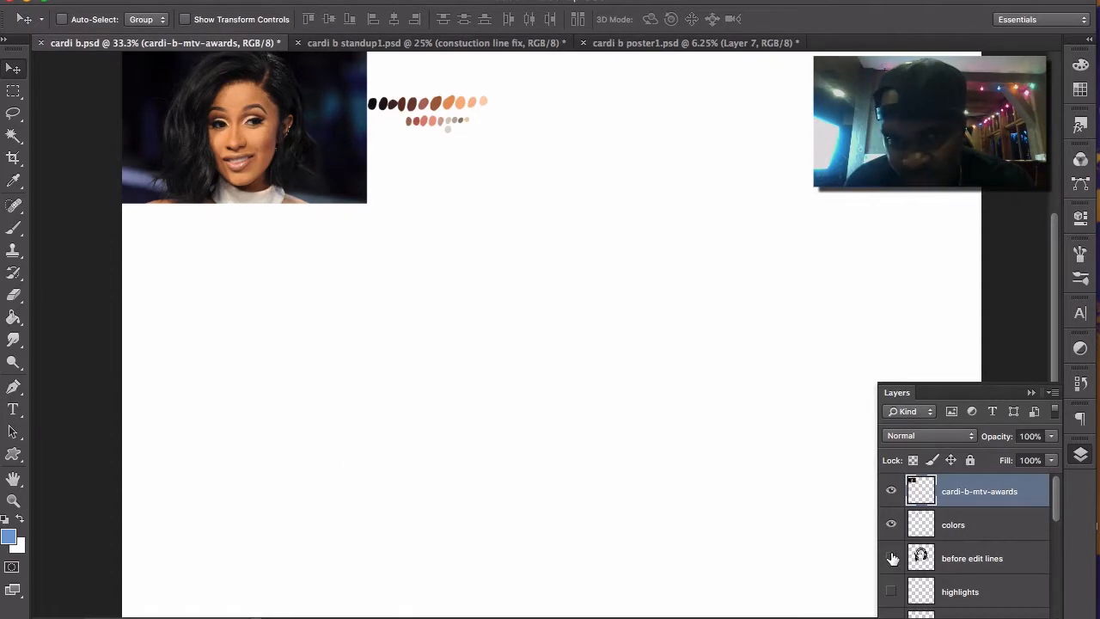
left_click_drag(1059, 497, 1059, 535)
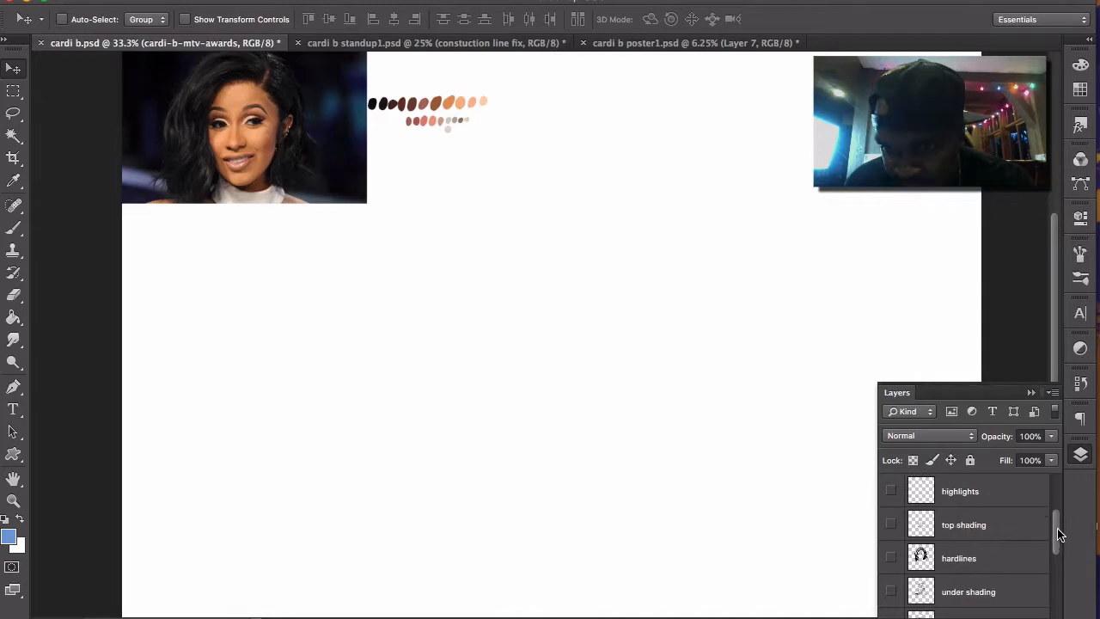
left_click(892, 558)
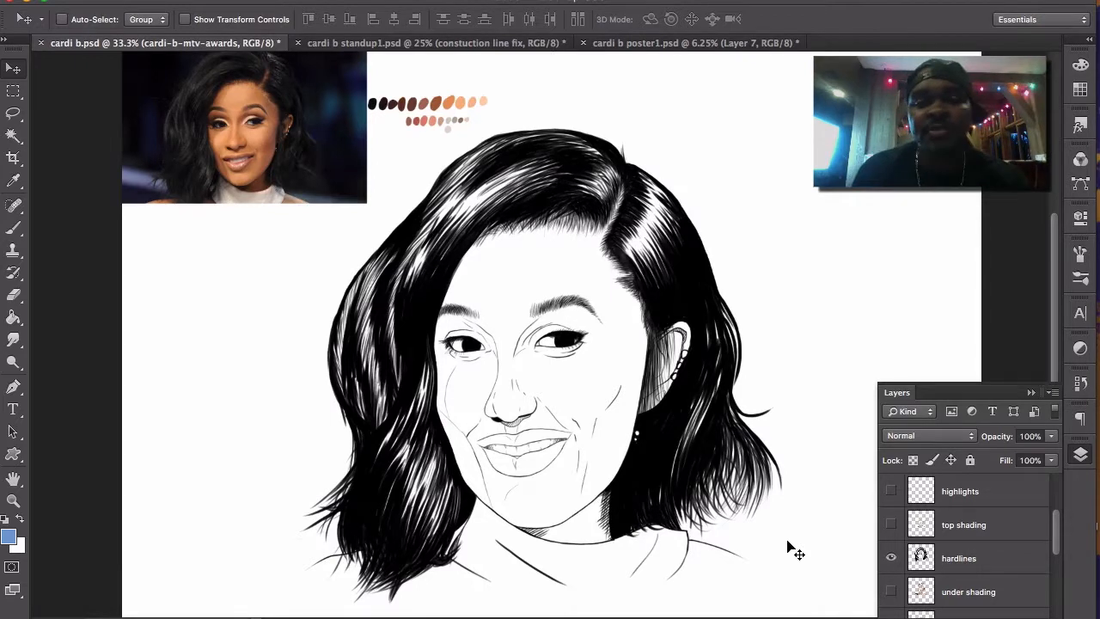
- Show the "base" layer so the grey fill appears beneath the linework
left_click_drag(1058, 533, 1059, 592)
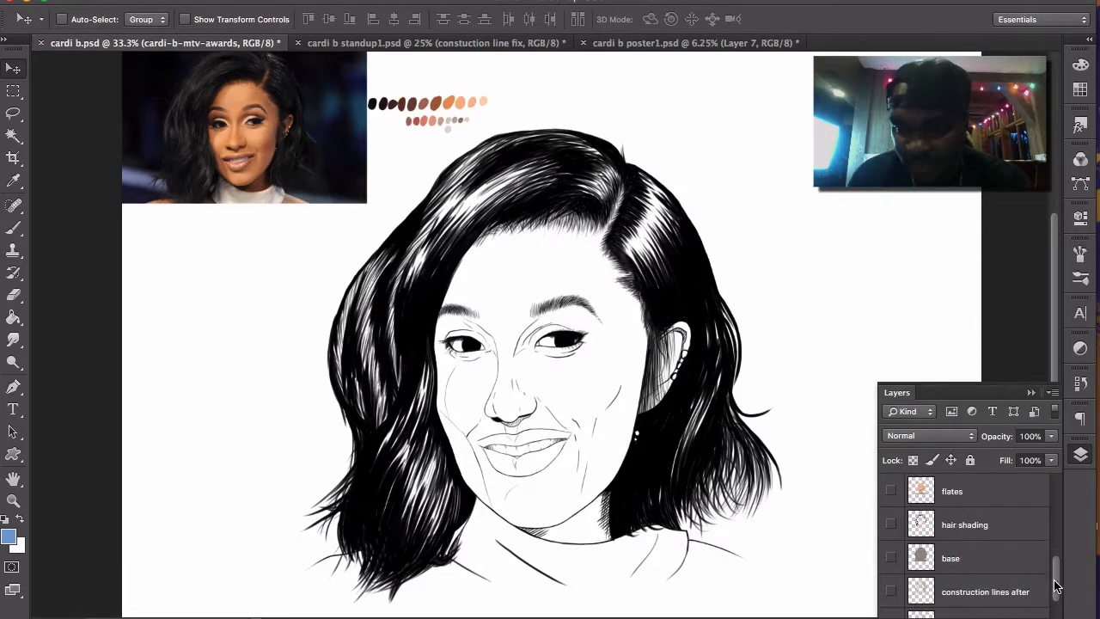
left_click(891, 559)
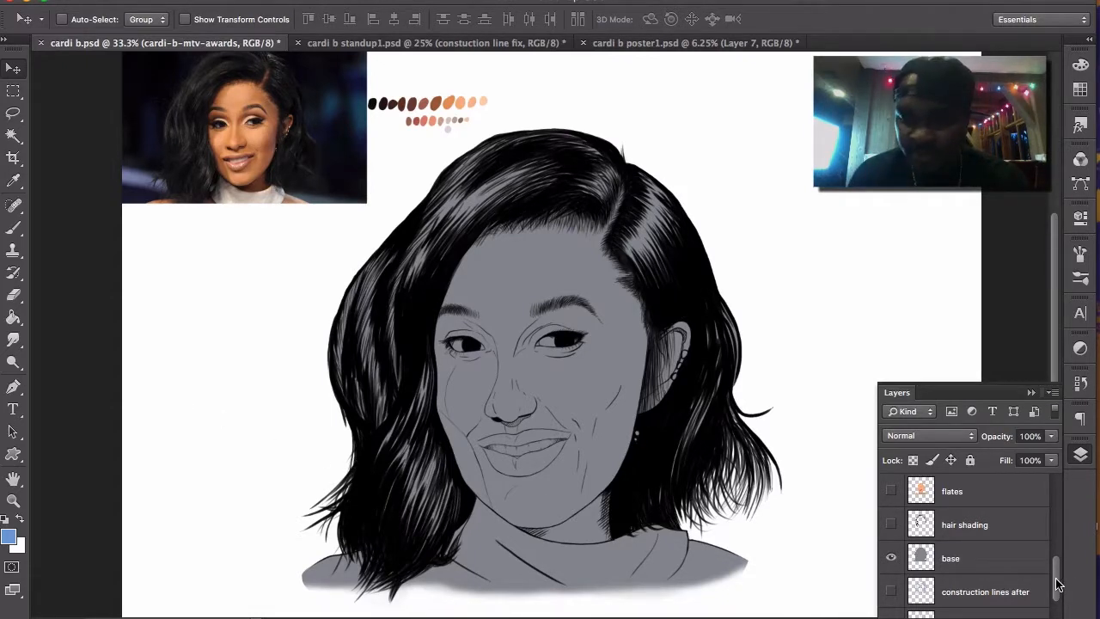
- Select the empty area around the figure on the "hardlines" layer with the Magic Wand and invert the selection
left_click_drag(1061, 584, 1059, 551)
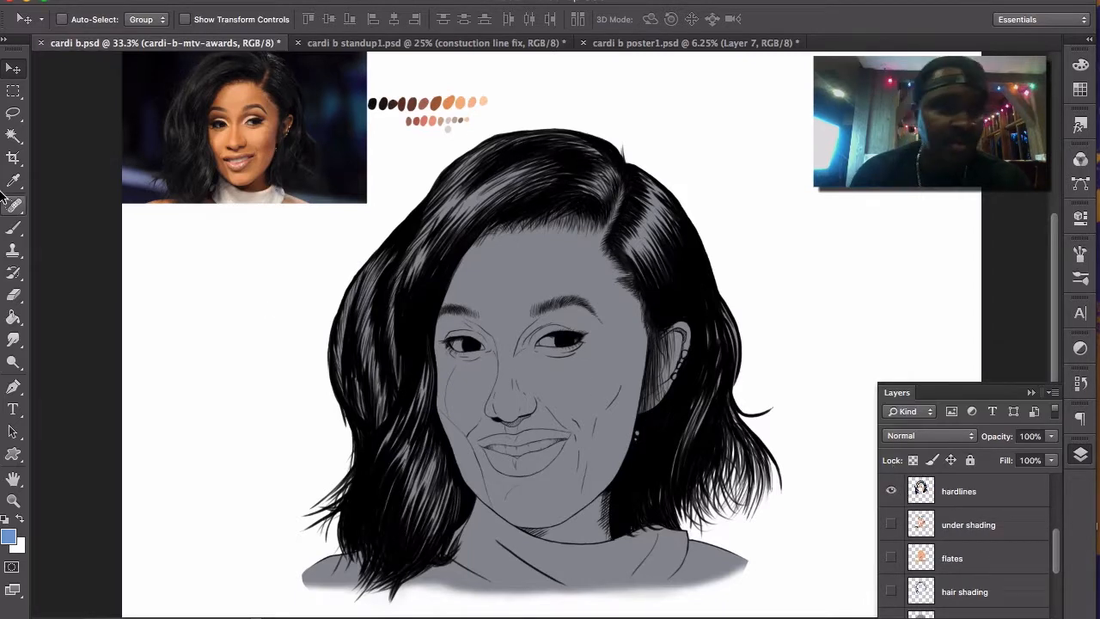
left_click(17, 137)
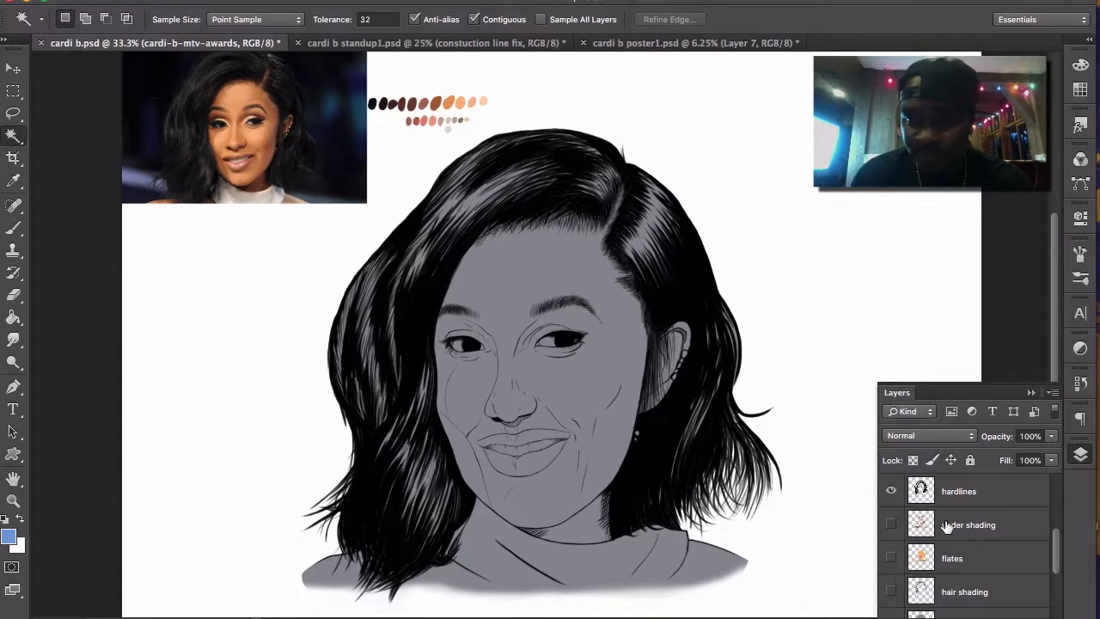
left_click(968, 502)
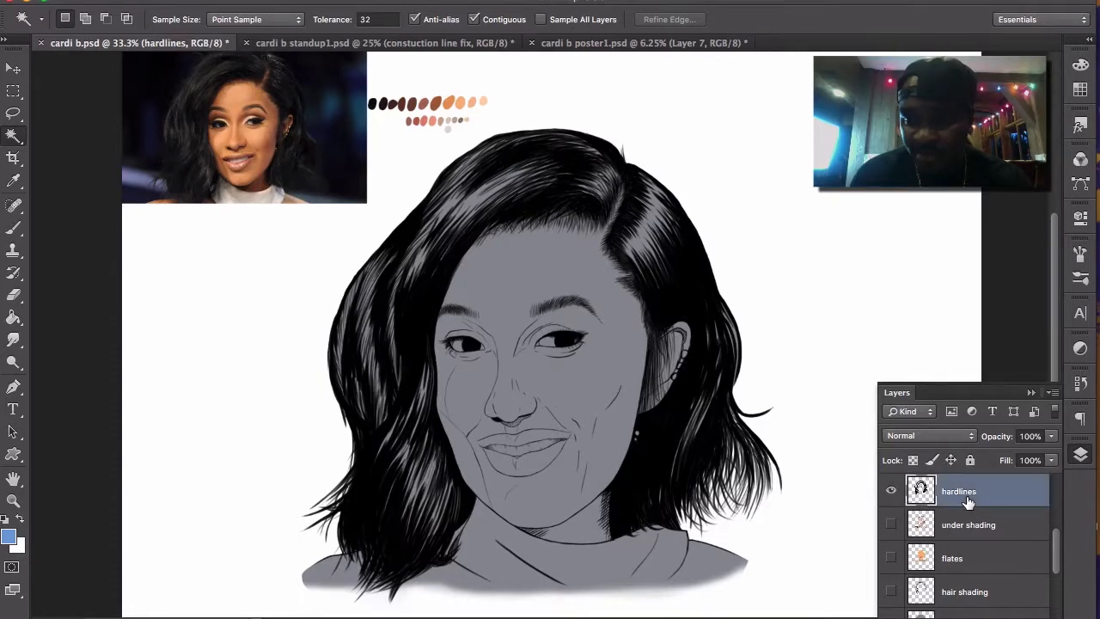
left_click(328, 462)
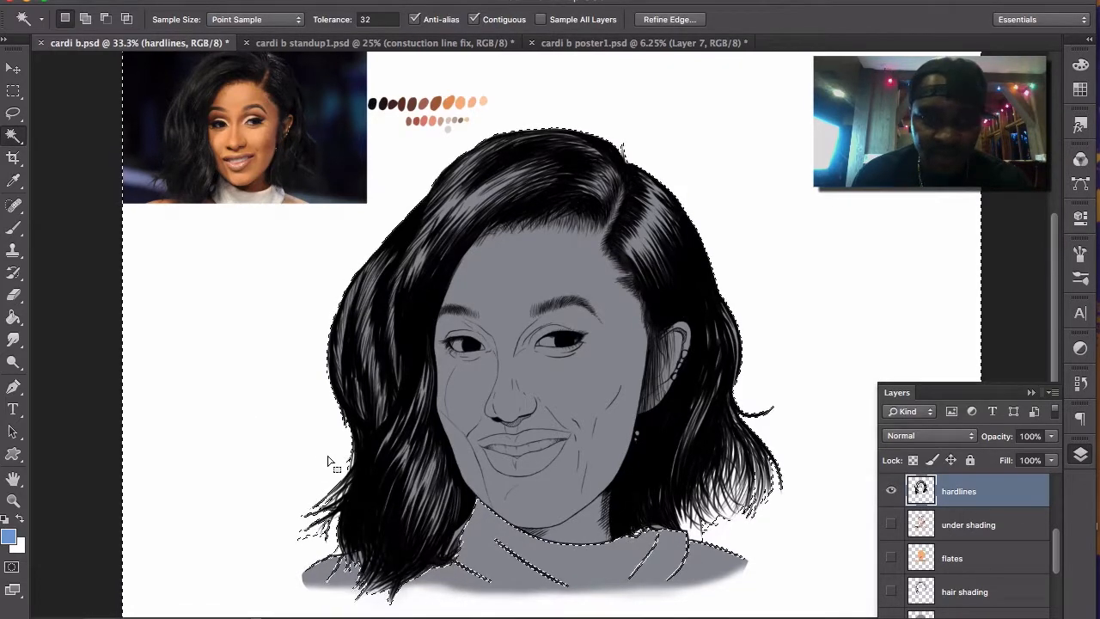
left_click(368, 1)
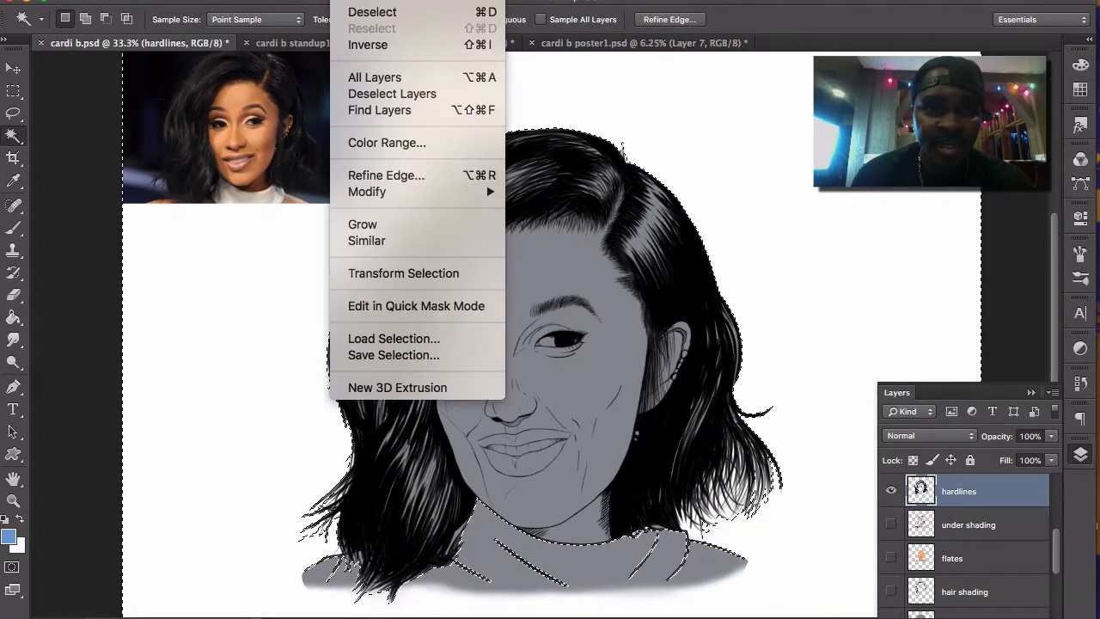
left_click(364, 45)
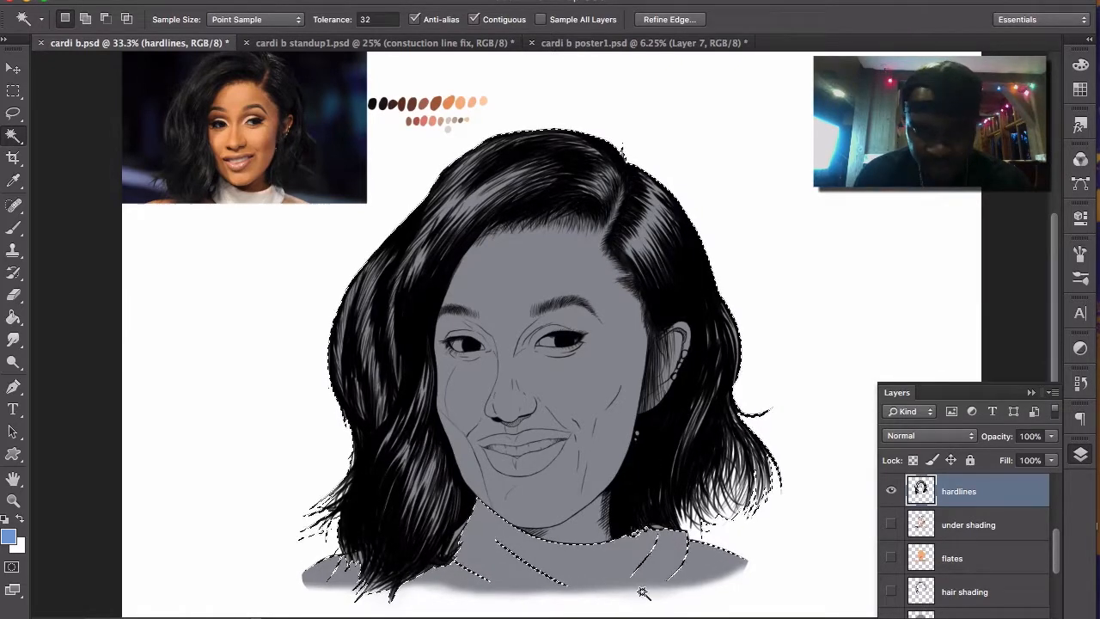
- Add the shoulders and collar below the hair to the figure selection with the Lasso tool
left_click(7, 119)
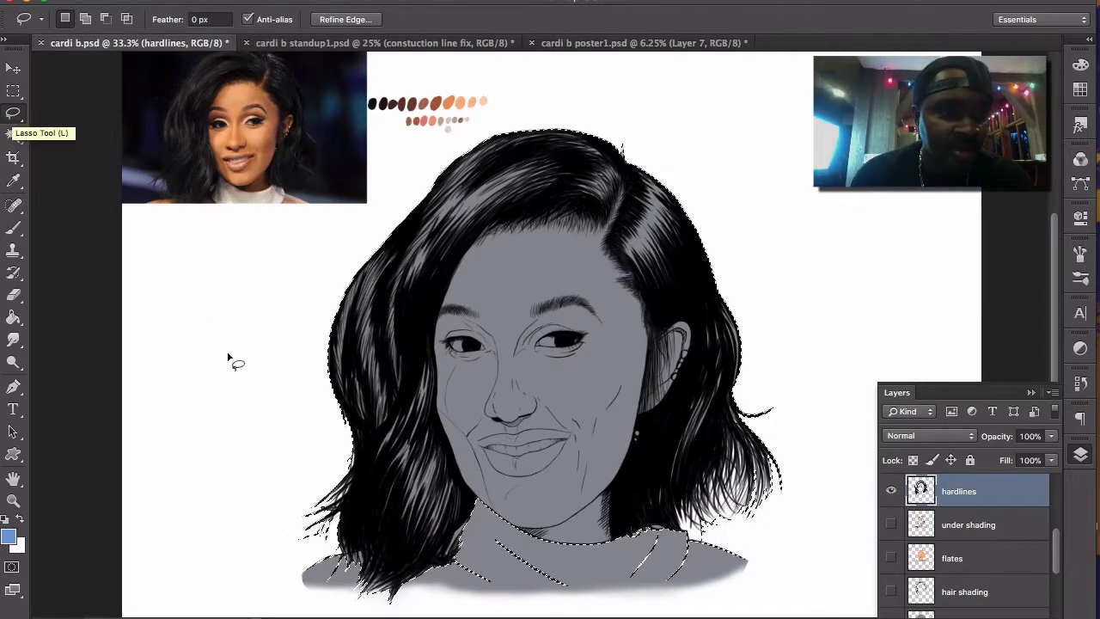
key("shift")
mouse_move(301, 602)
left_mouse_down()
mouse_move(367, 614)
mouse_move(720, 606)
mouse_move(768, 571)
mouse_move(774, 535)
left_mouse_up()
left_click_drag(703, 533, 387, 550)
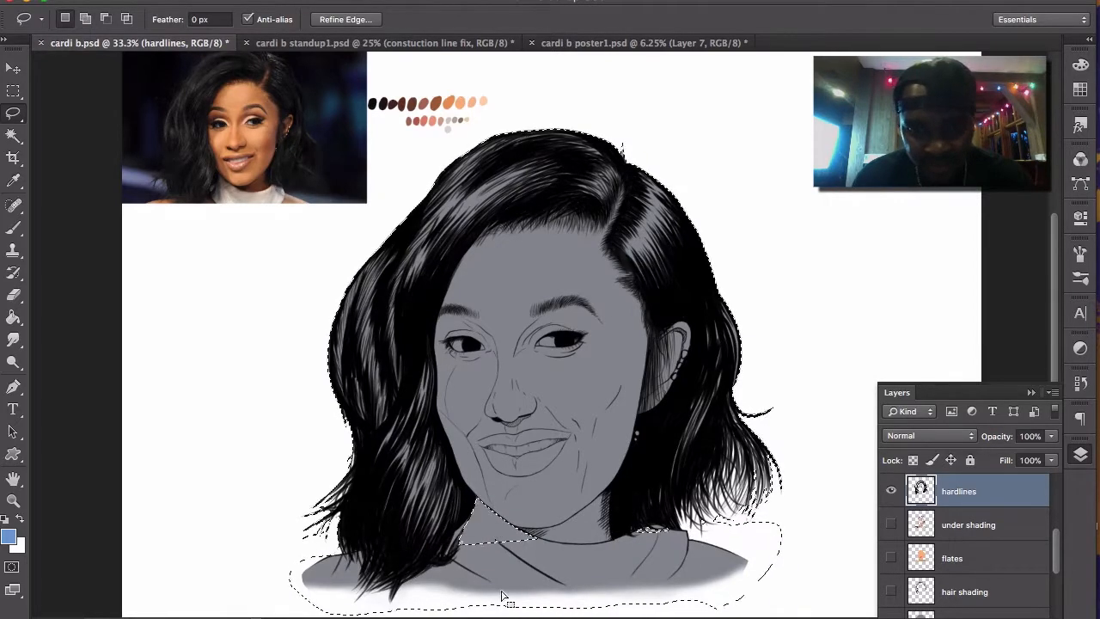
key("shift")
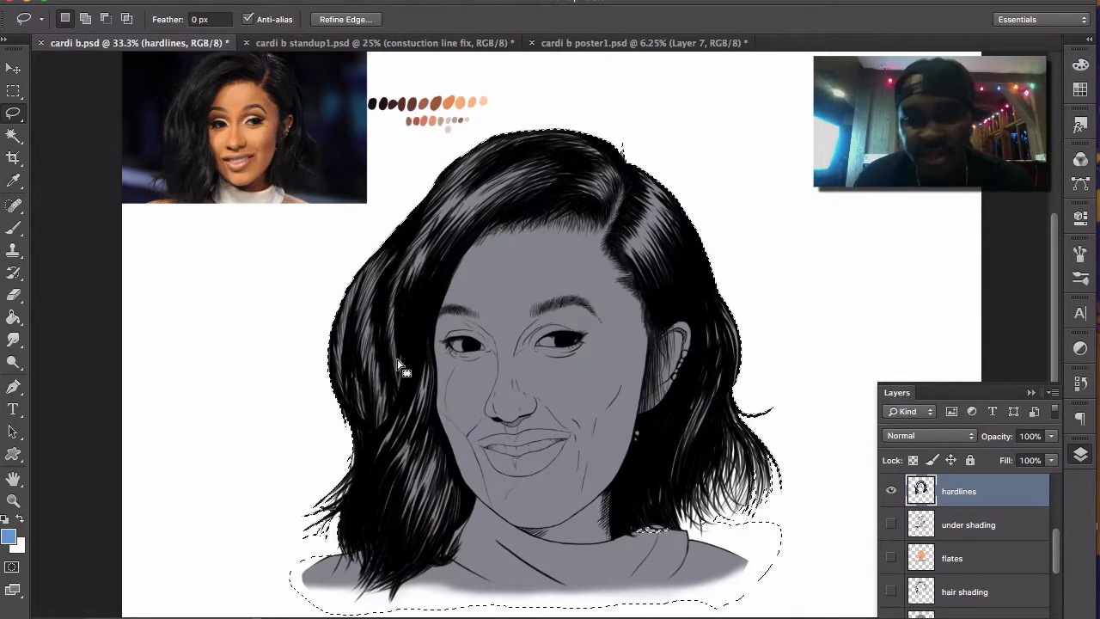
- Deselect the figure and show the "flates" and "under shading" layers beneath the linework
left_click(327, 3)
left_click(368, 12)
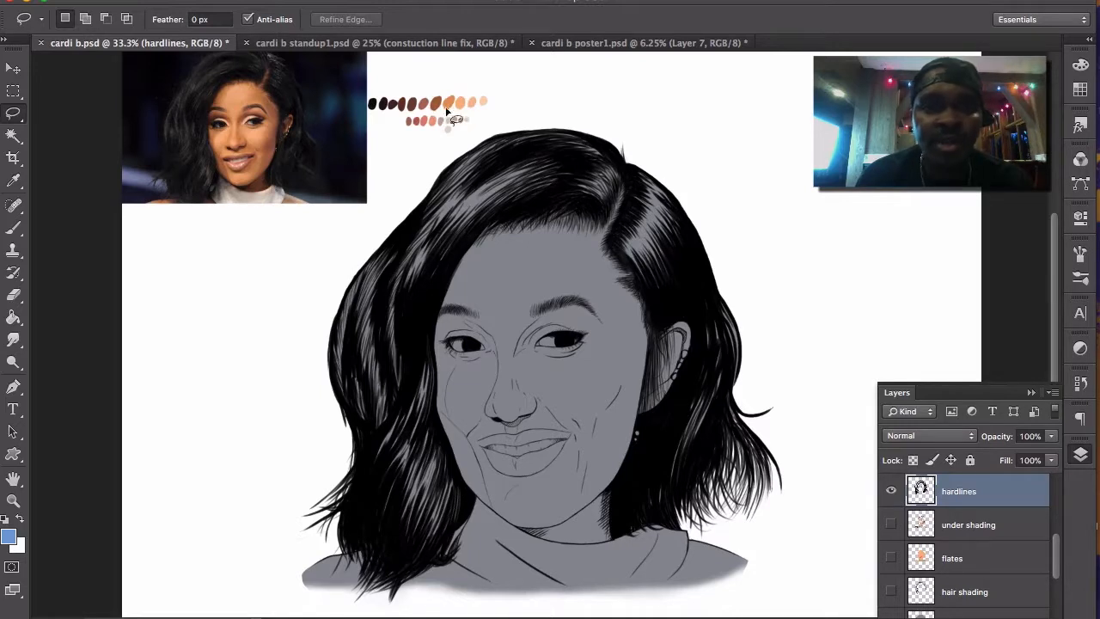
left_click(894, 560)
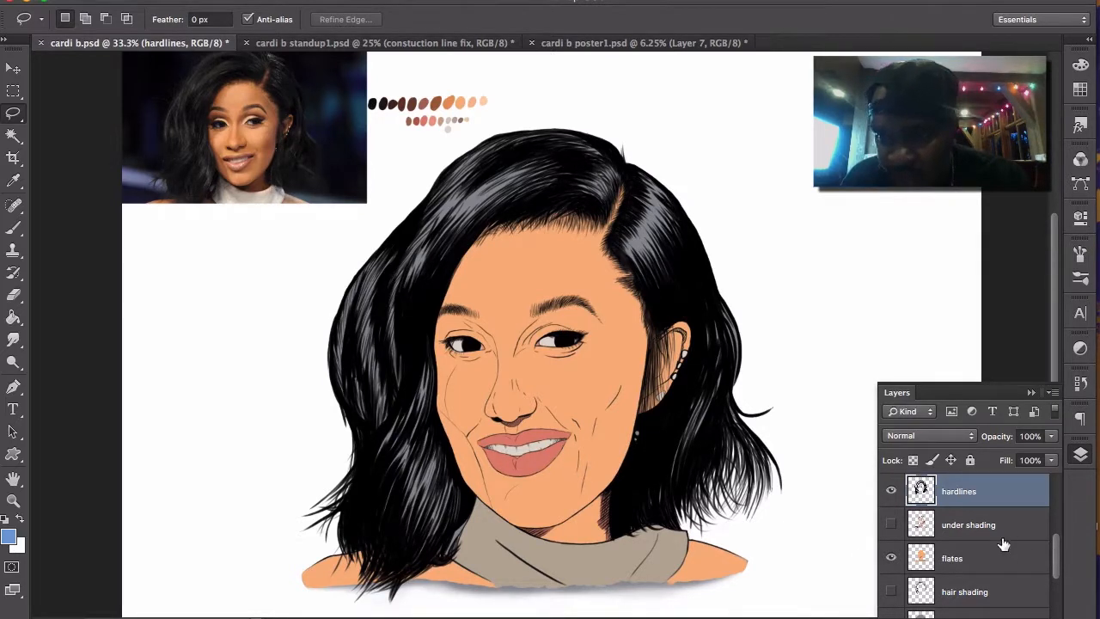
left_click(891, 524)
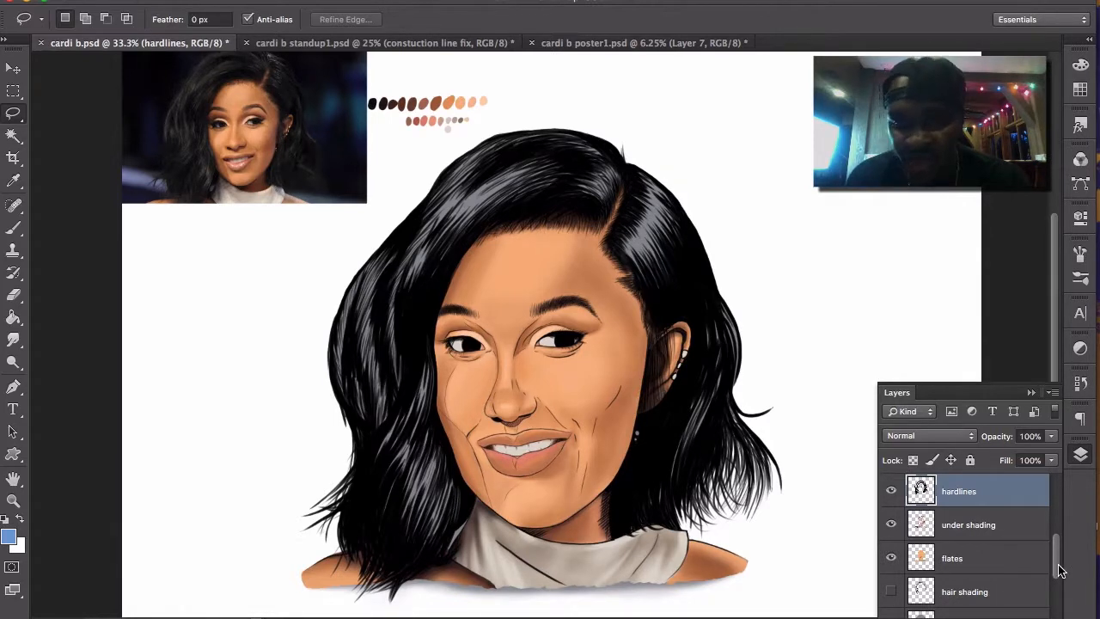
- Show the "top shading" layer above the linework and sample an orange skin tone with the Eyedropper
left_click_drag(1060, 569, 1053, 536)
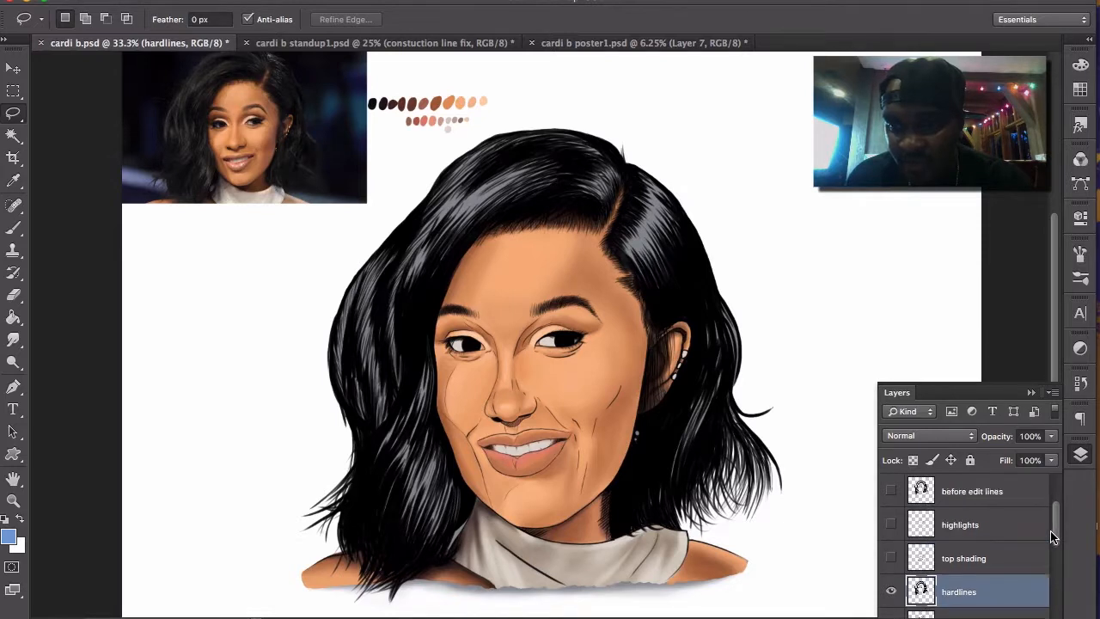
left_click(891, 559)
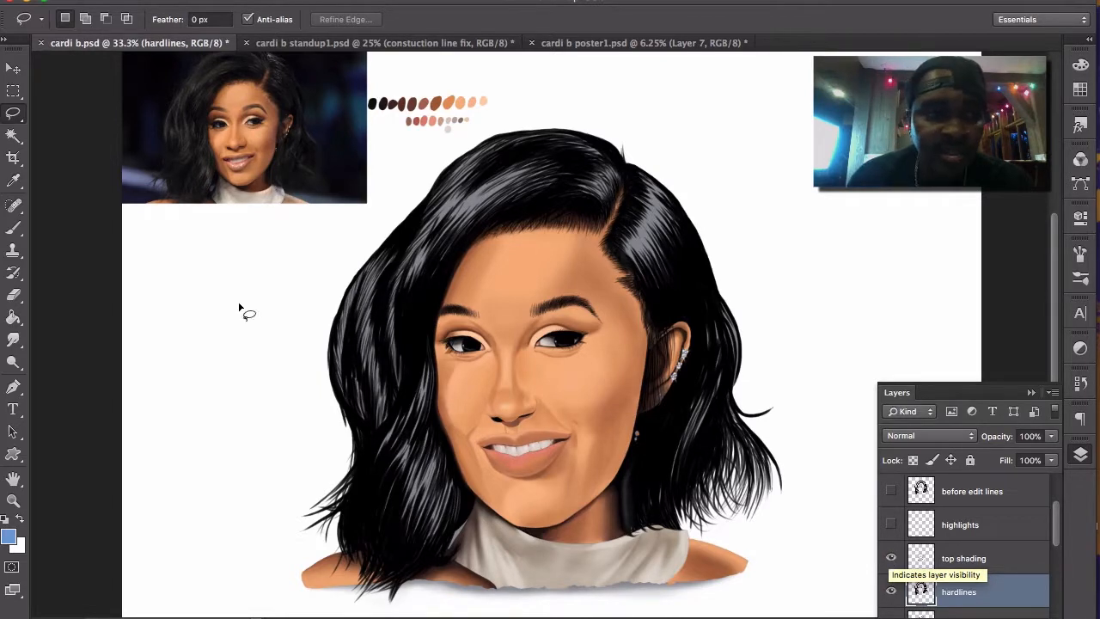
left_click(12, 182)
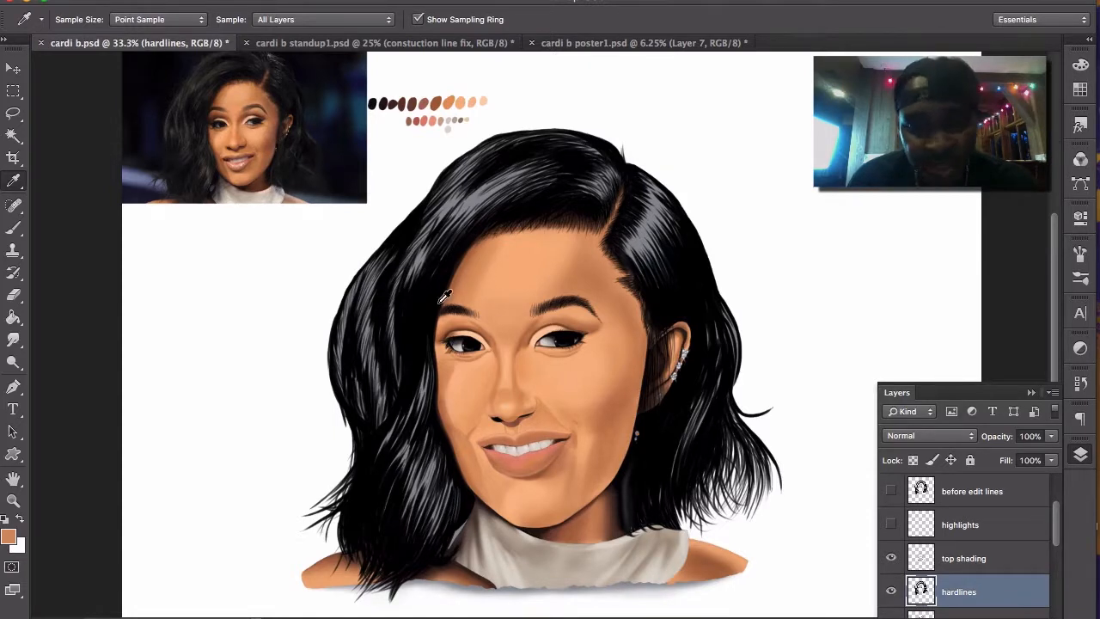
- Toggle the "top shading" layer off and on to compare the portrait with and without it
left_click(892, 560)
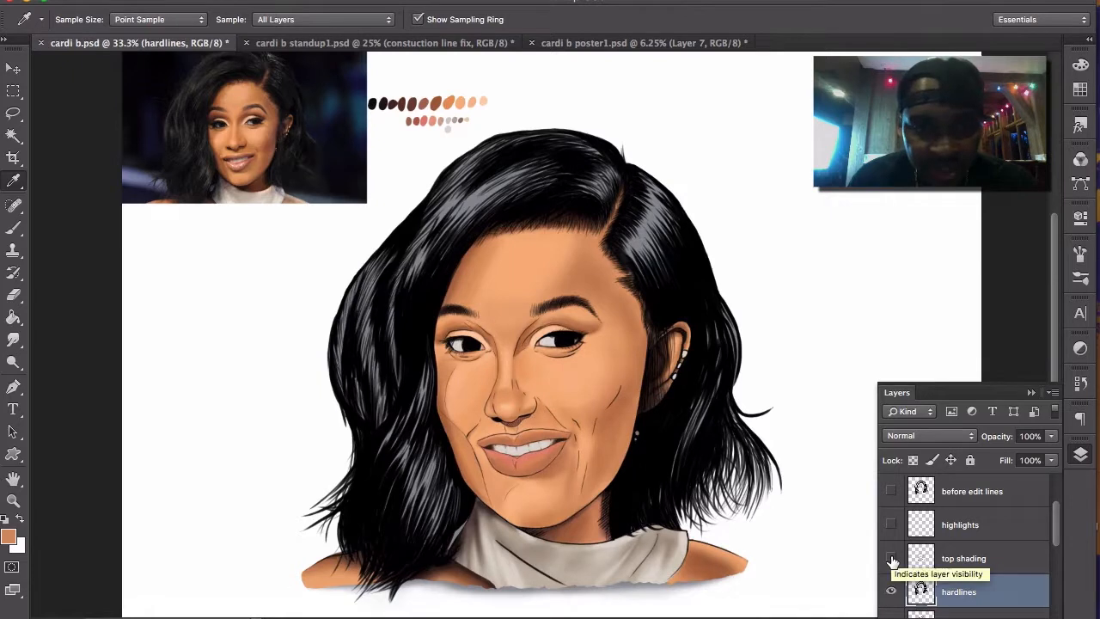
left_click(892, 560)
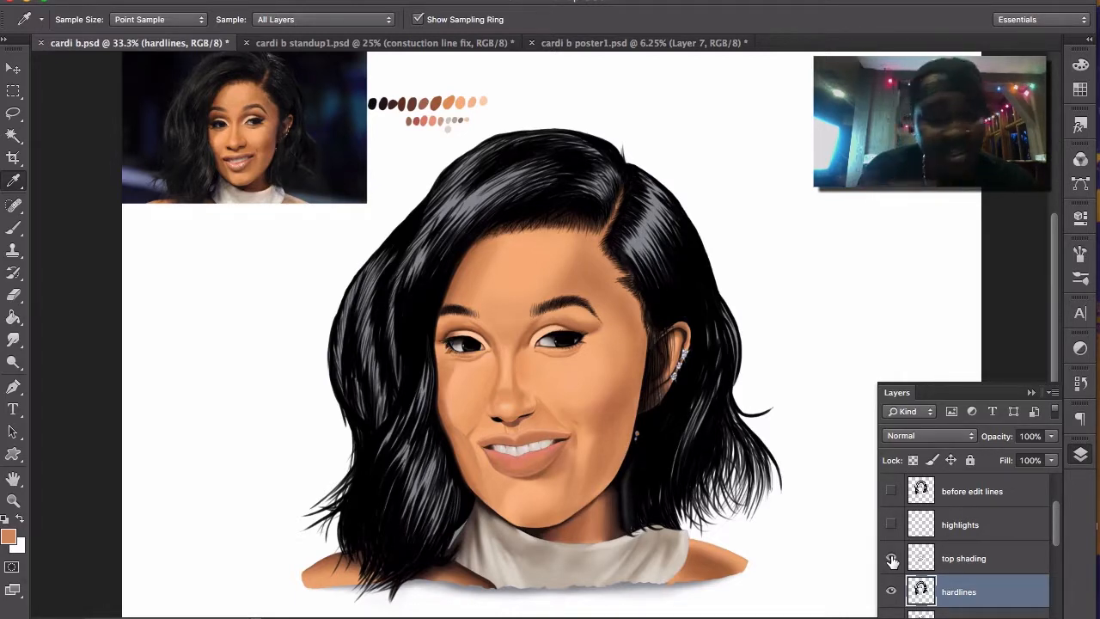
left_click(892, 559)
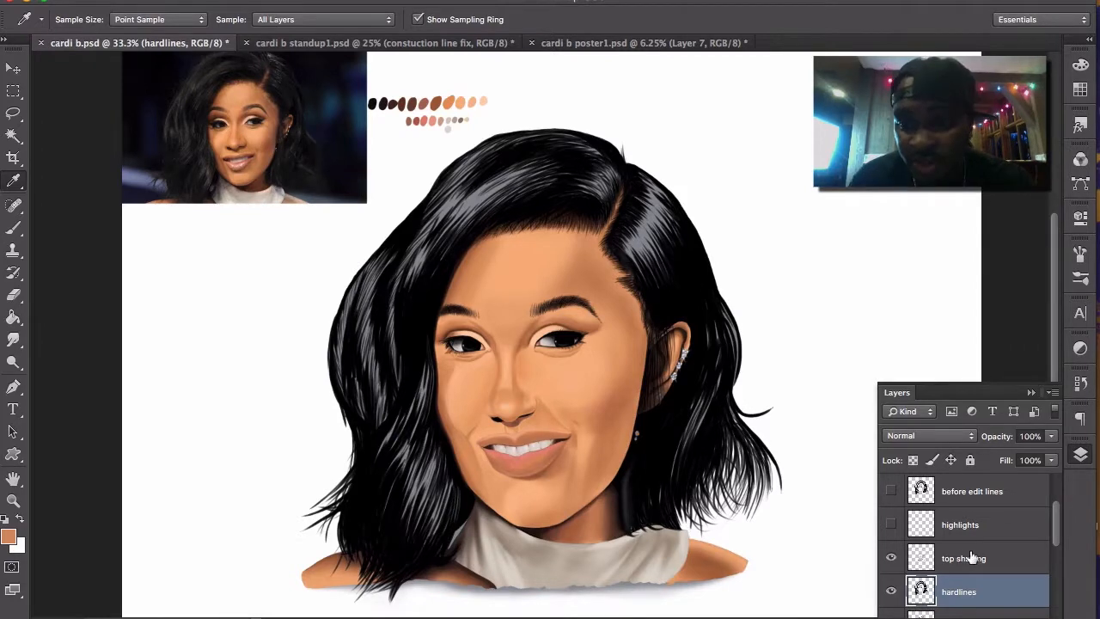
- Show the "highlights" and "hair shading" layers to complete the portrait, and collapse the layer list
left_click(892, 525)
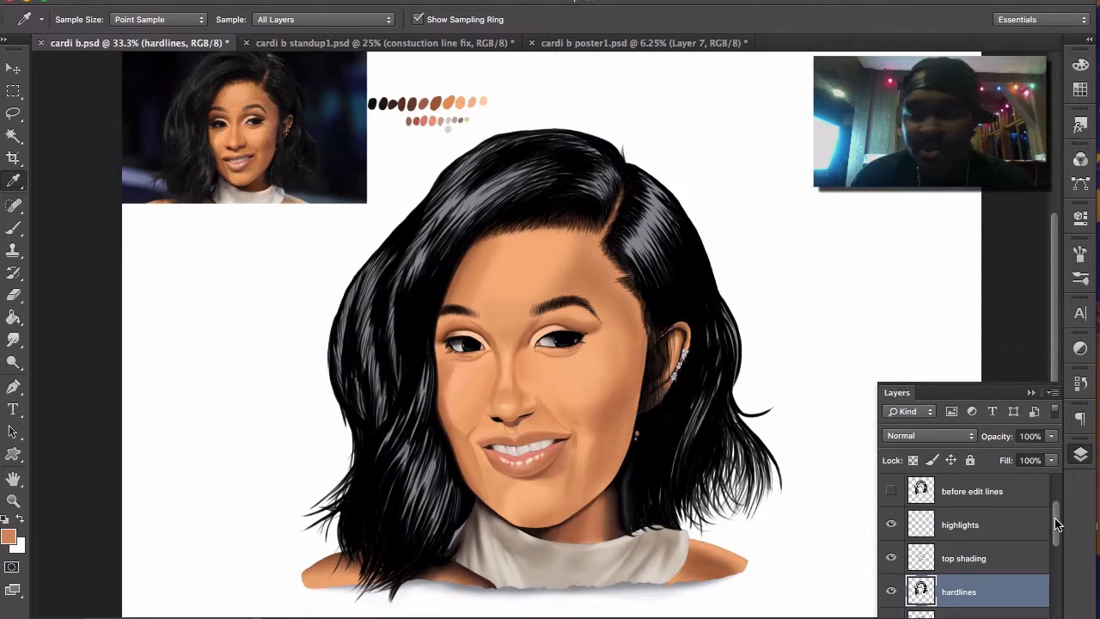
left_click_drag(1058, 525, 1058, 520)
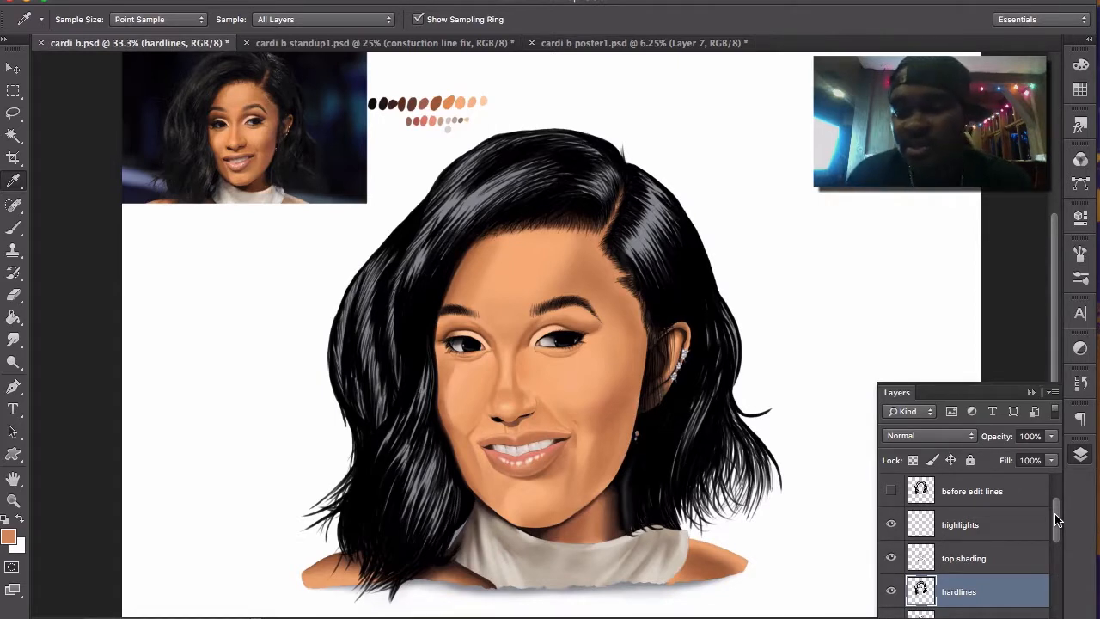
left_click_drag(1057, 520, 1061, 560)
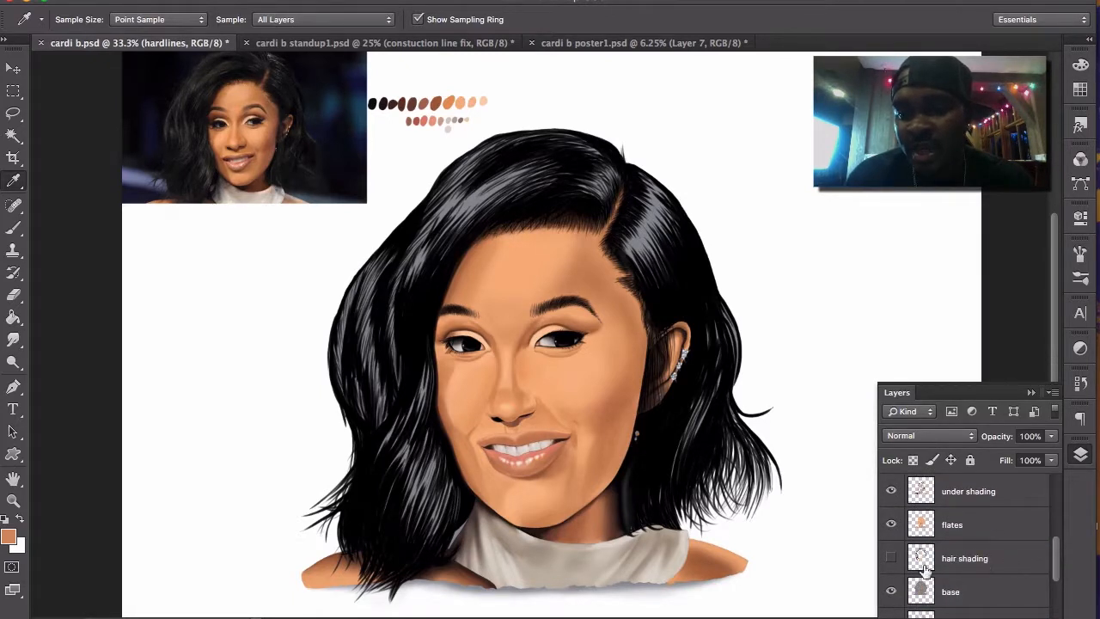
left_click(892, 558)
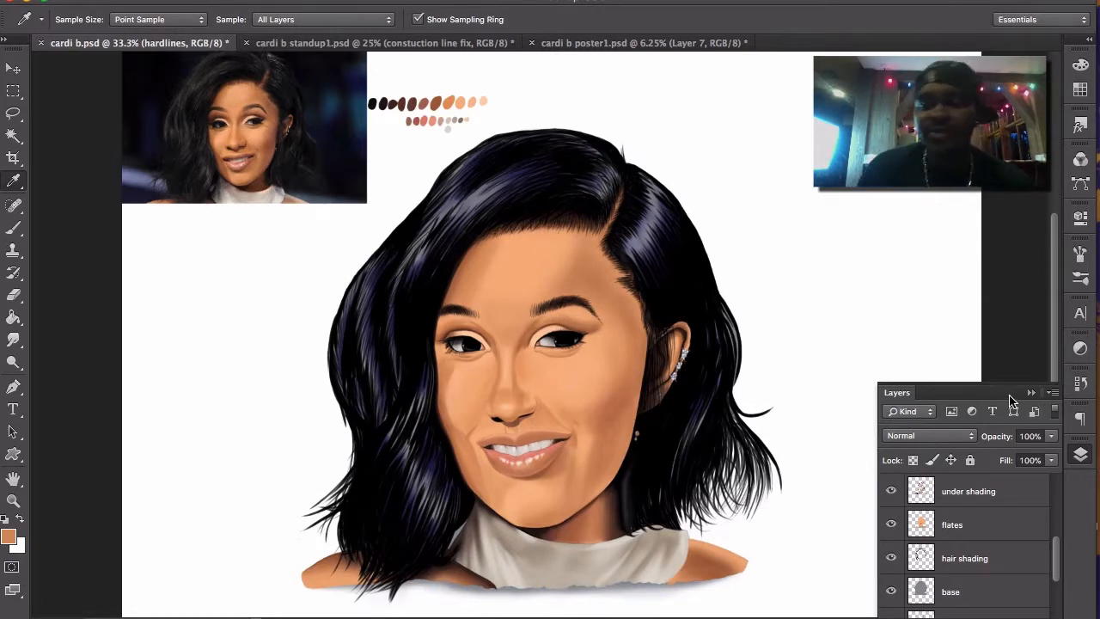
mouse_move(1059, 567)
left_mouse_down()
mouse_move(1054, 492)
mouse_move(1063, 600)
left_mouse_up()
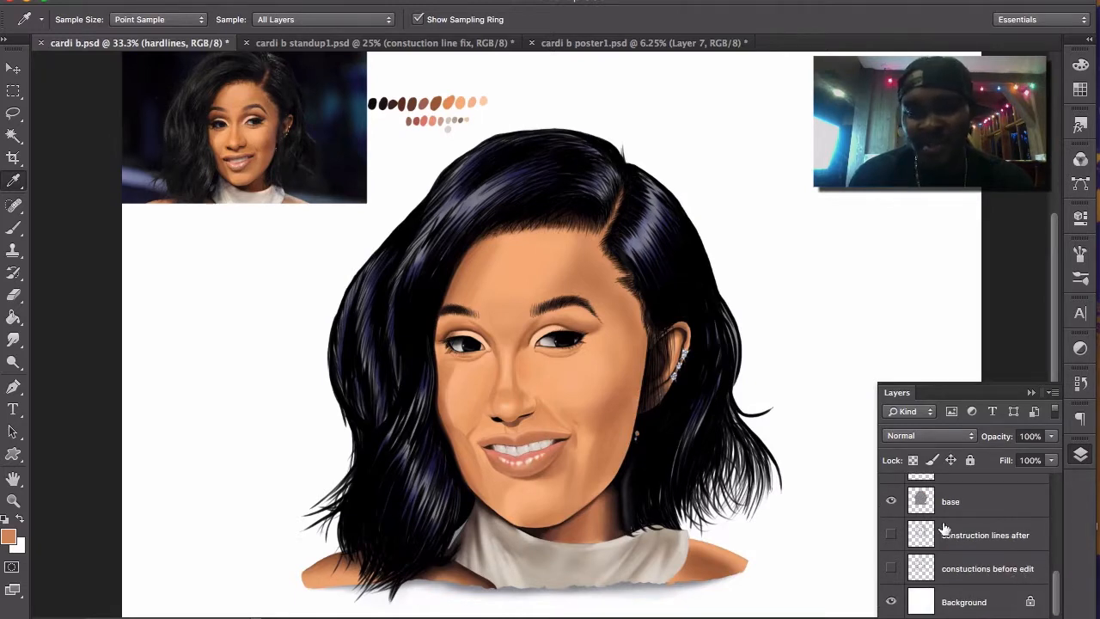
left_click(1032, 394)
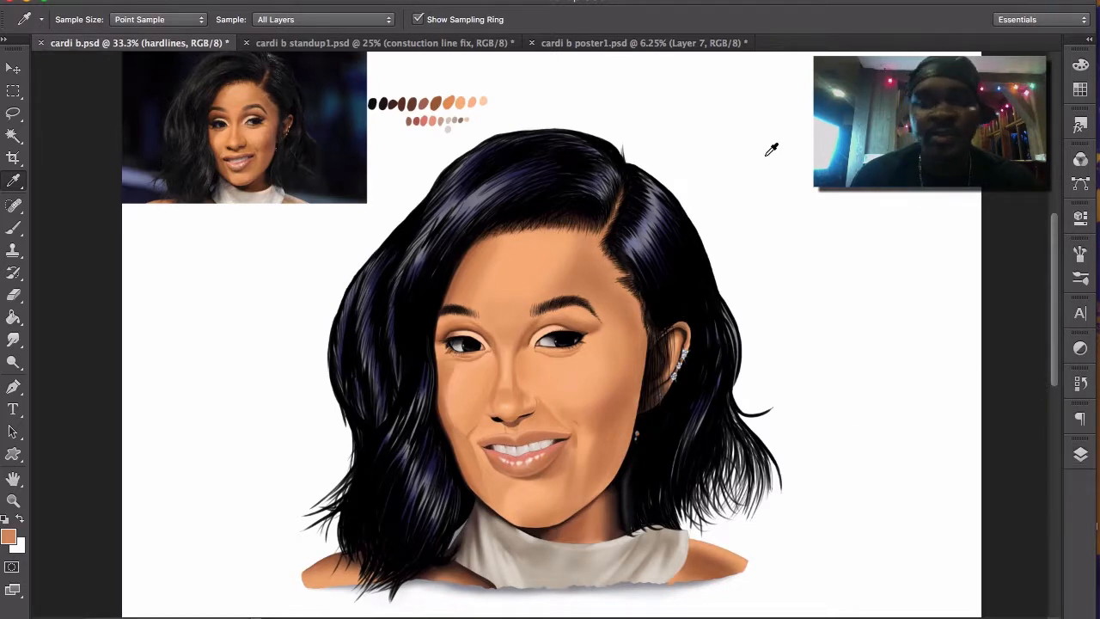
- Switch to the cardi b standup1.psd document and bring up the bottom of its layer stack
left_click(329, 45)
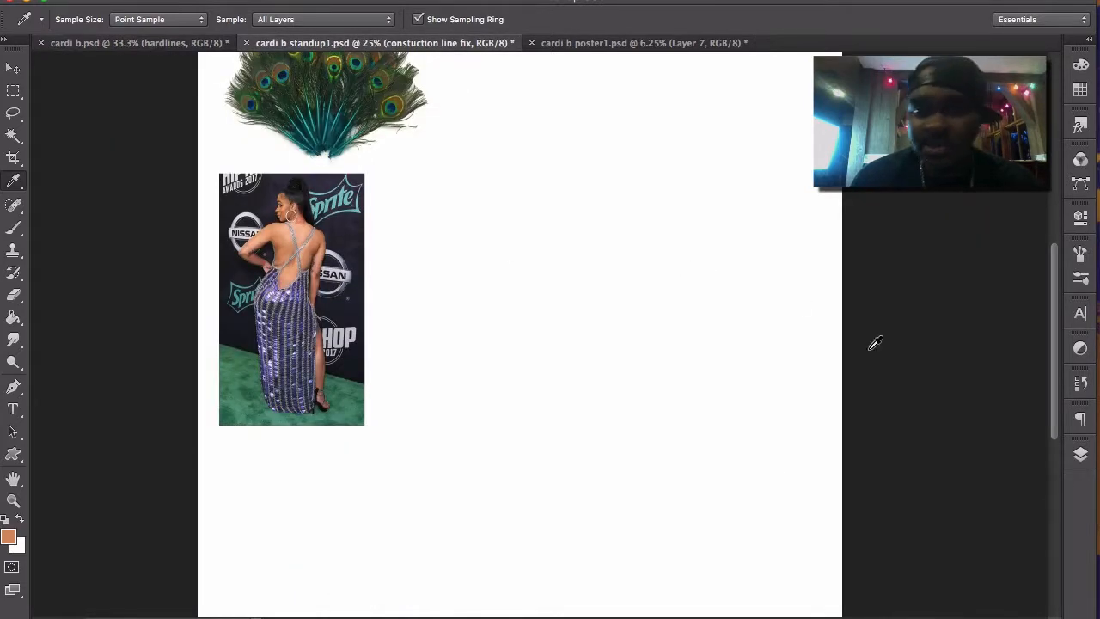
left_click(1081, 455)
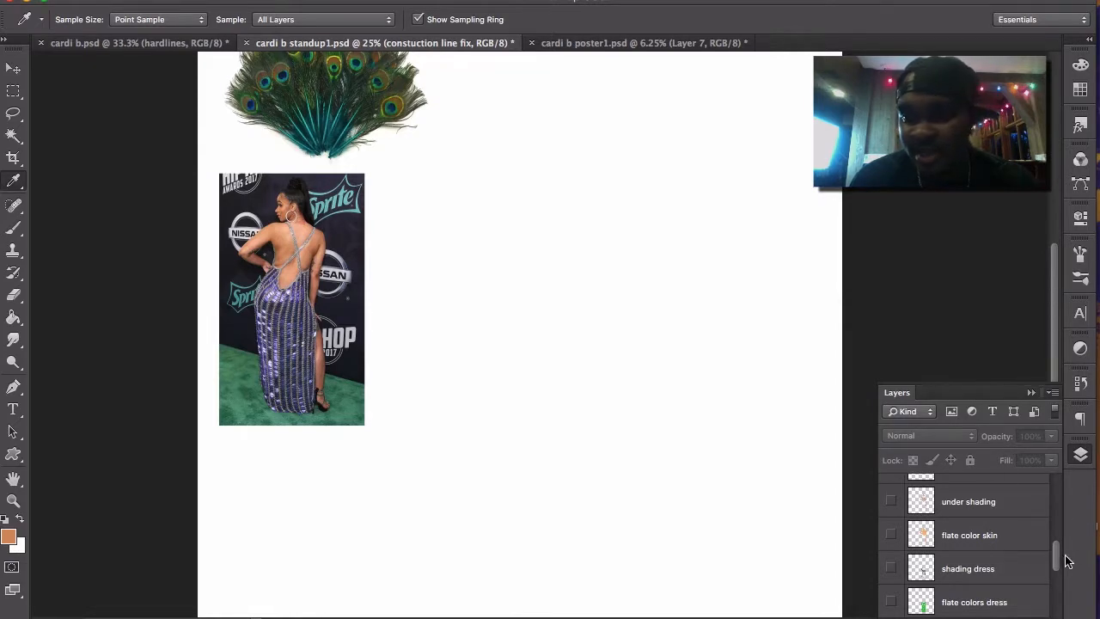
left_click_drag(1059, 560, 1054, 494)
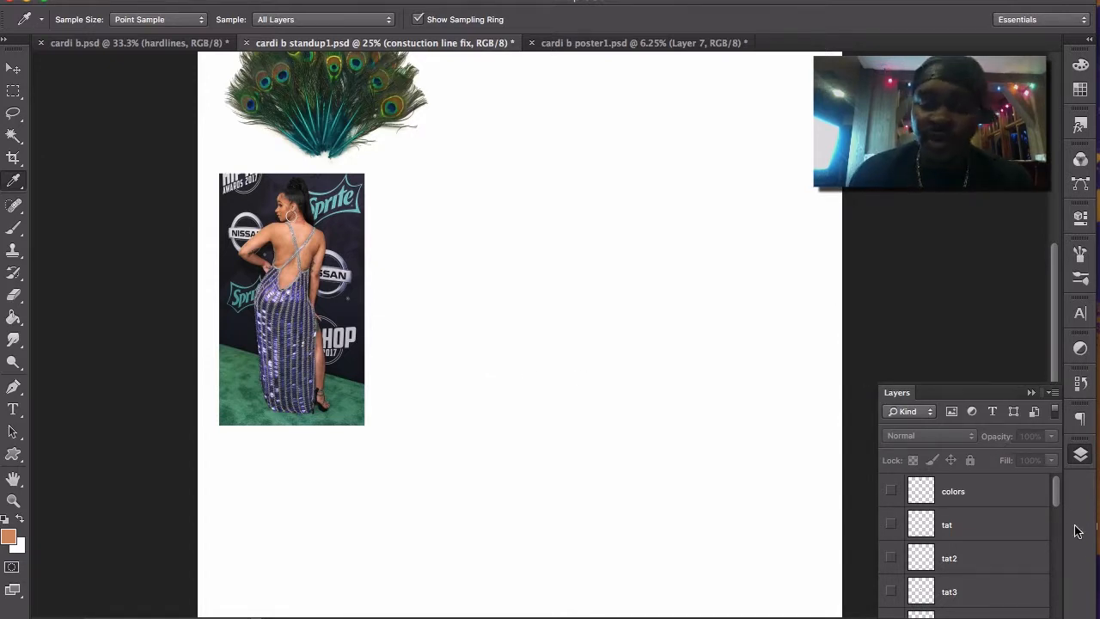
left_click_drag(1057, 501, 1060, 608)
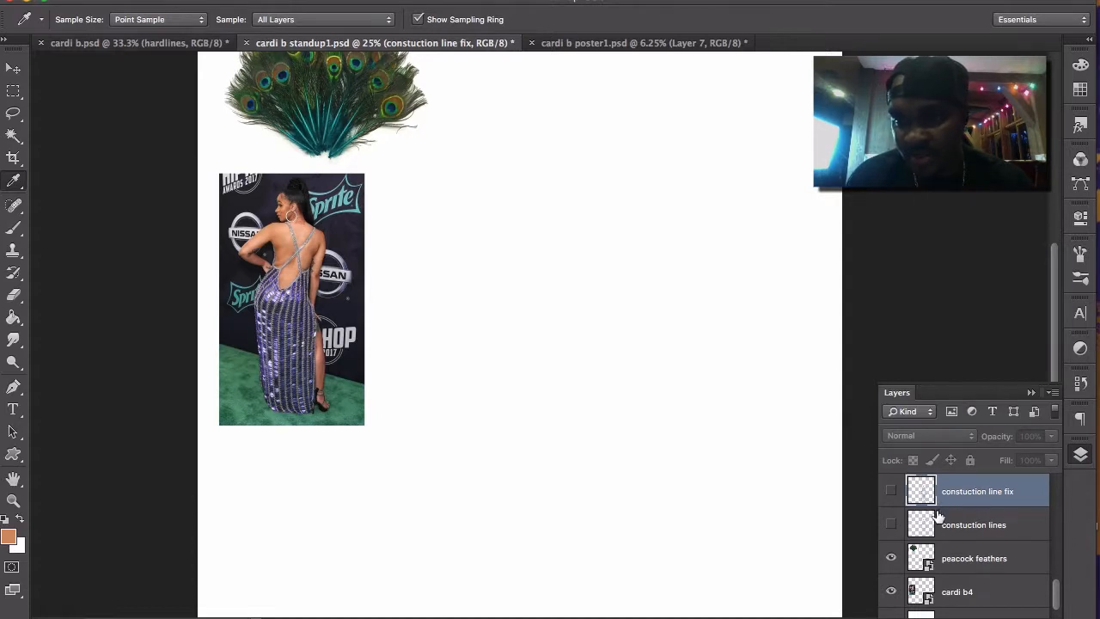
- Show the "constuction lines" sketch of the standing figure and replace it with the "constuction line fix" layer
left_click(893, 525)
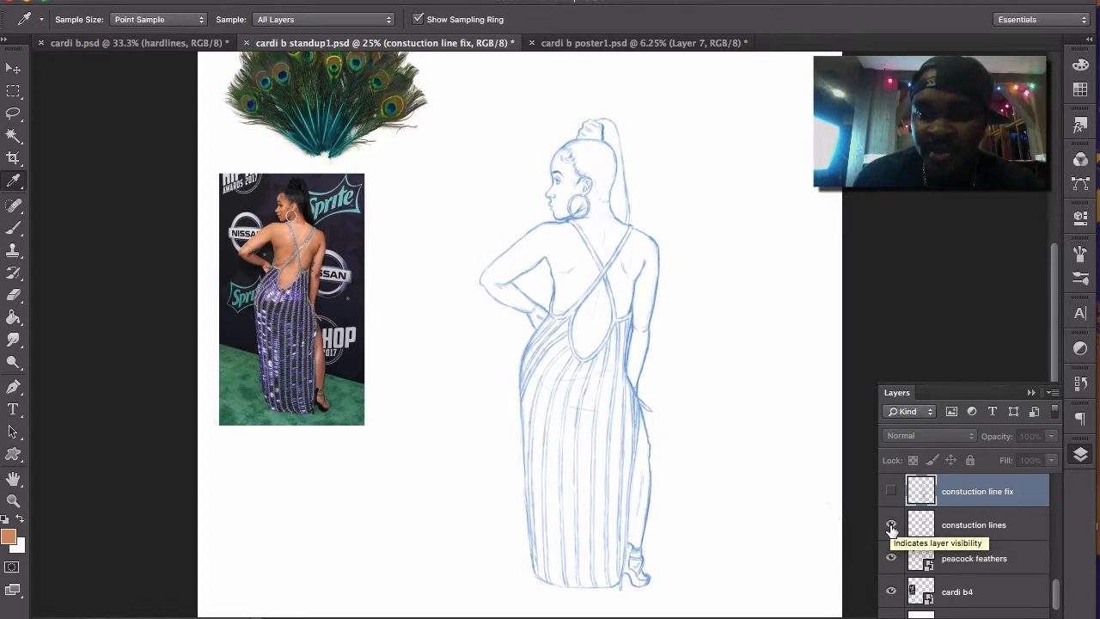
left_click(891, 491)
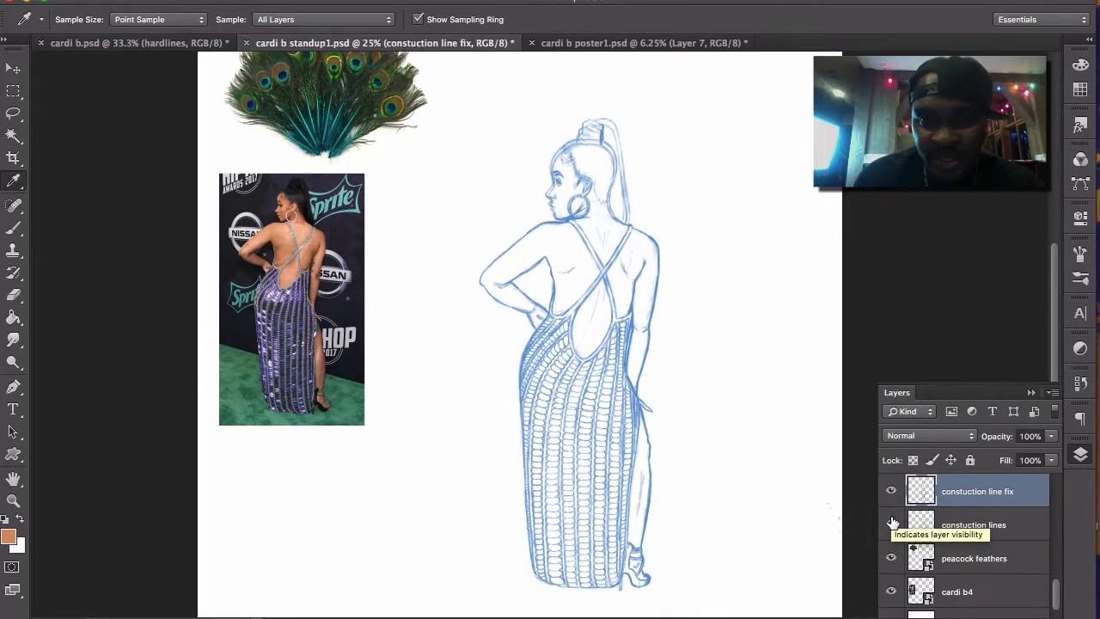
left_click(891, 525)
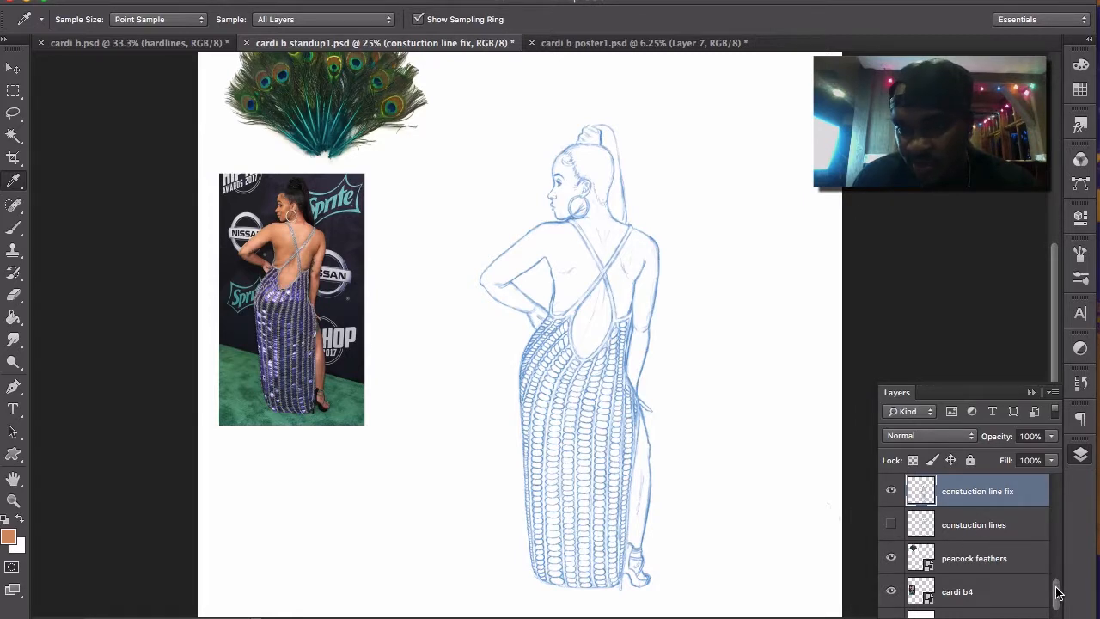
- Show the "hard lines" layer of the standing figure and hide the "constuction line fix" layer
scroll(1057, 591, "up", 4)
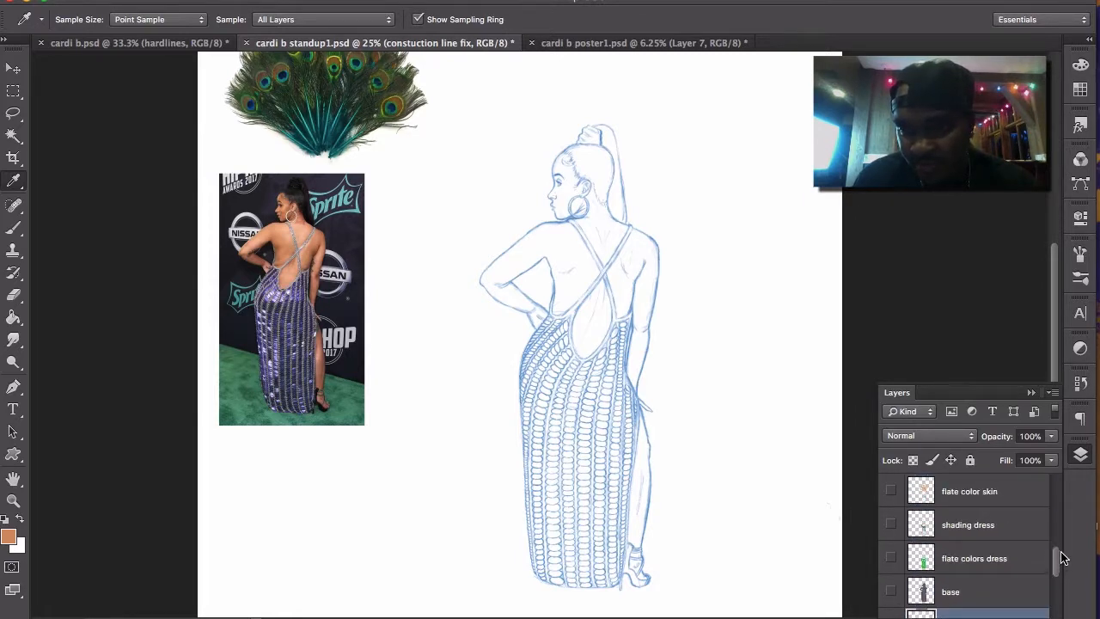
scroll(1062, 558, "up", 4)
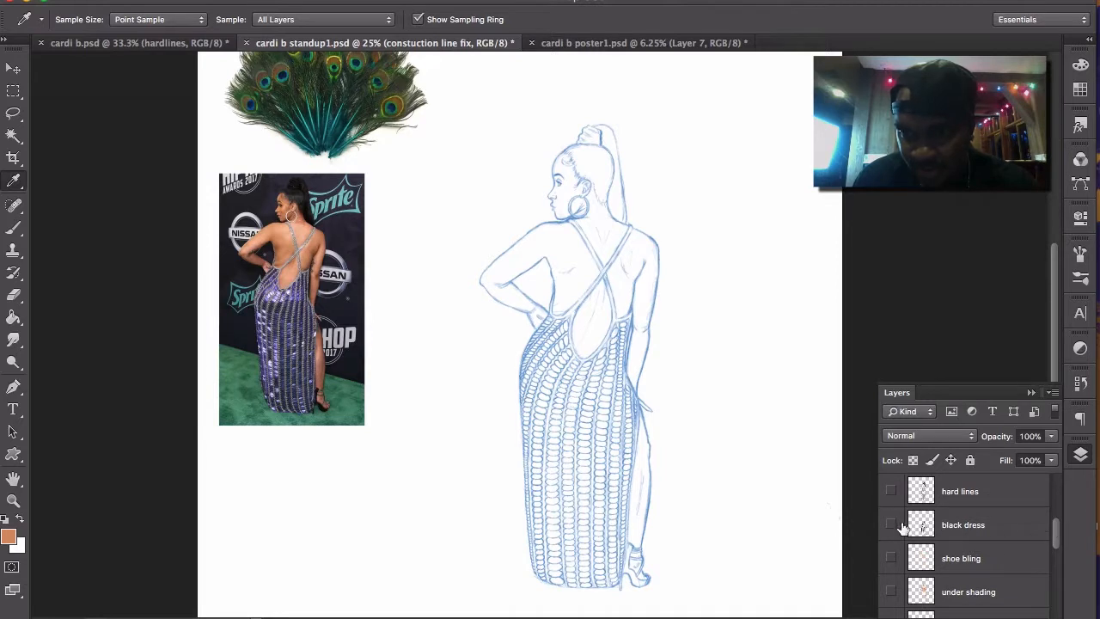
left_click(892, 493)
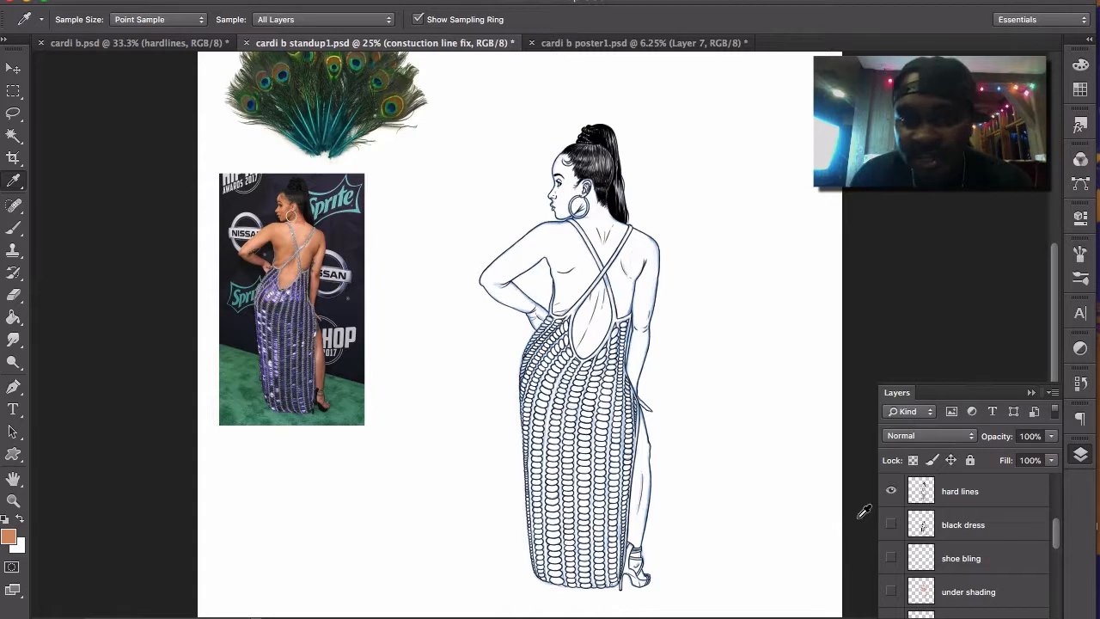
left_click_drag(1056, 544, 1059, 600)
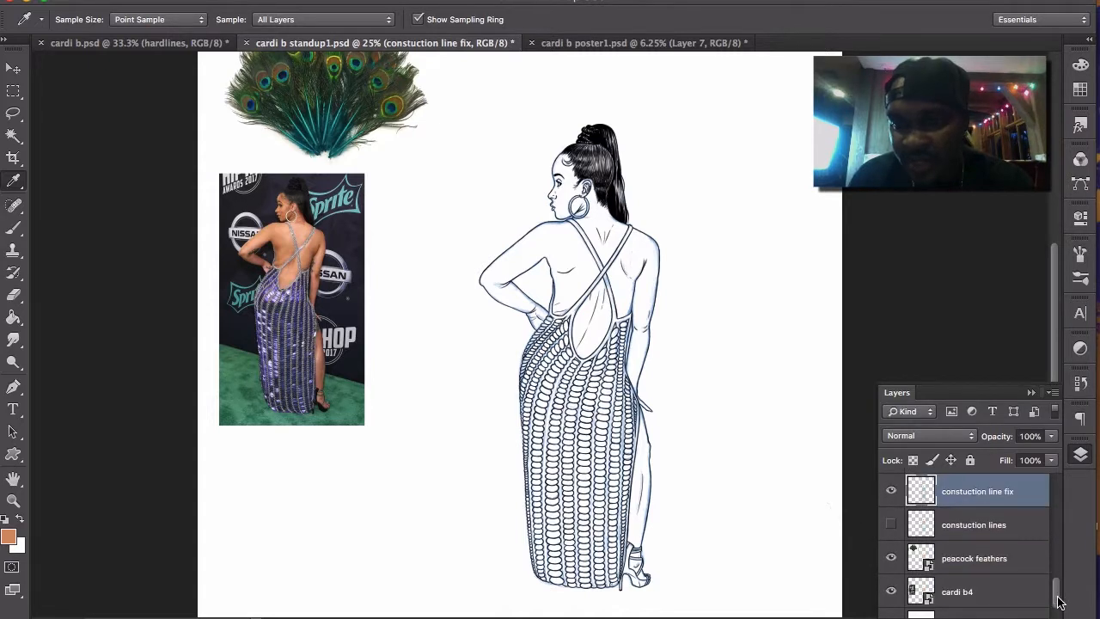
left_click(891, 492)
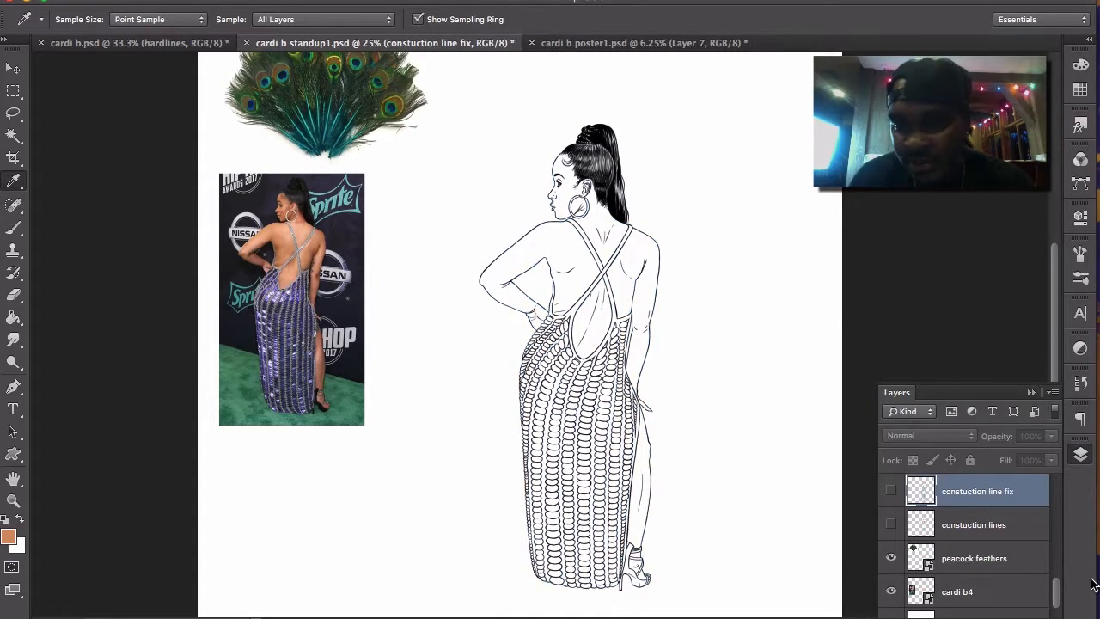
- Show the grey "base" layer and the green "flate colors dress" layer under the figure's linework
mouse_move(1059, 600)
left_mouse_down()
mouse_move(1060, 567)
mouse_move(1061, 578)
left_mouse_up()
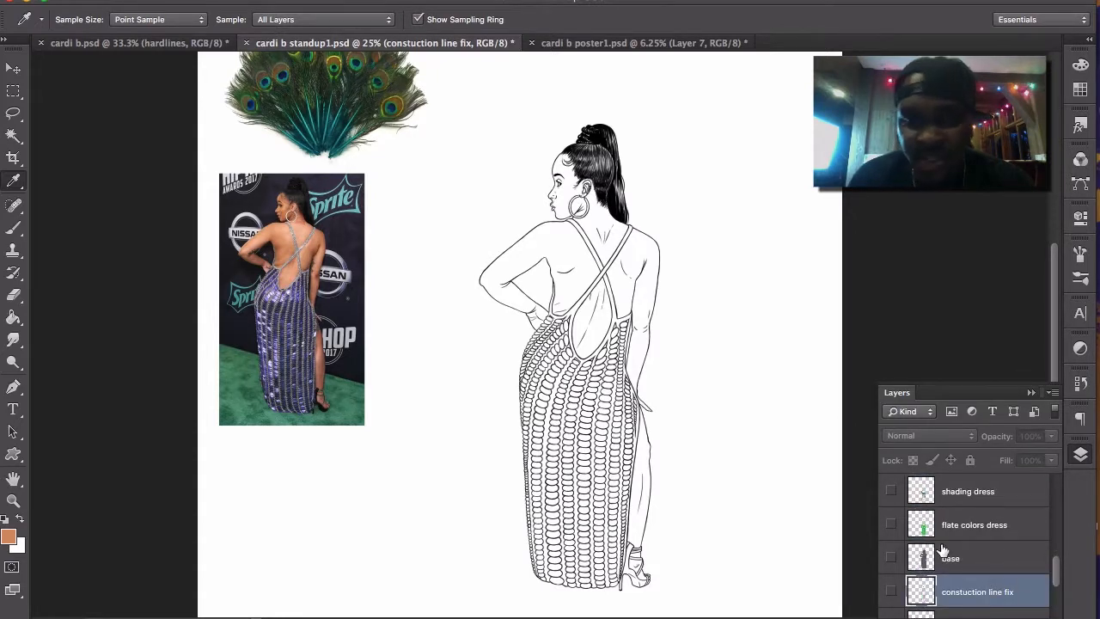
left_click(890, 559)
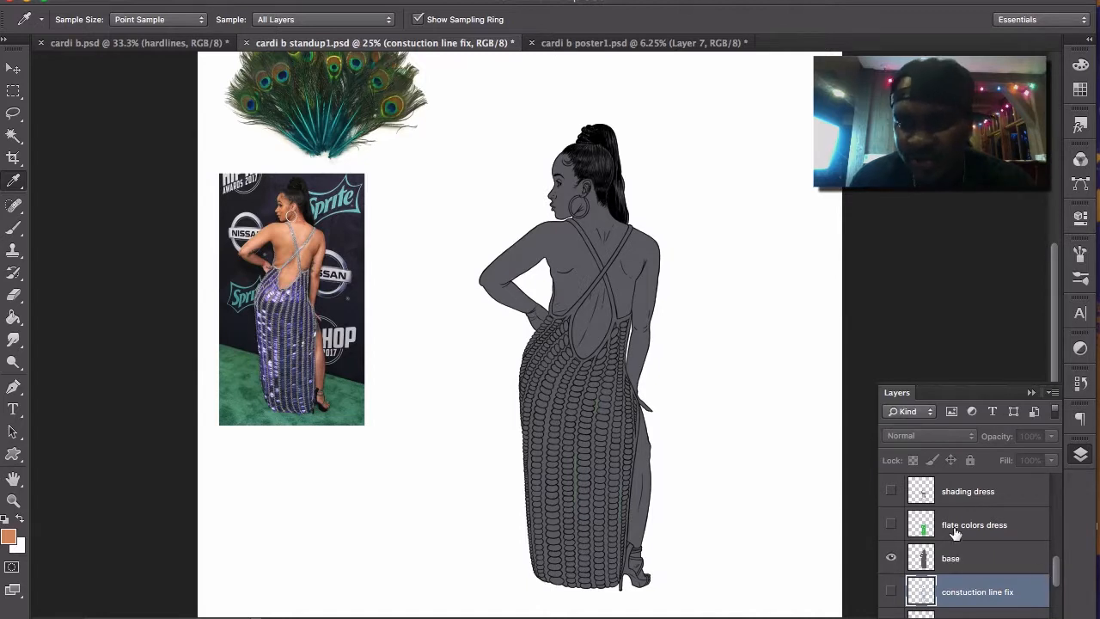
left_click(890, 524)
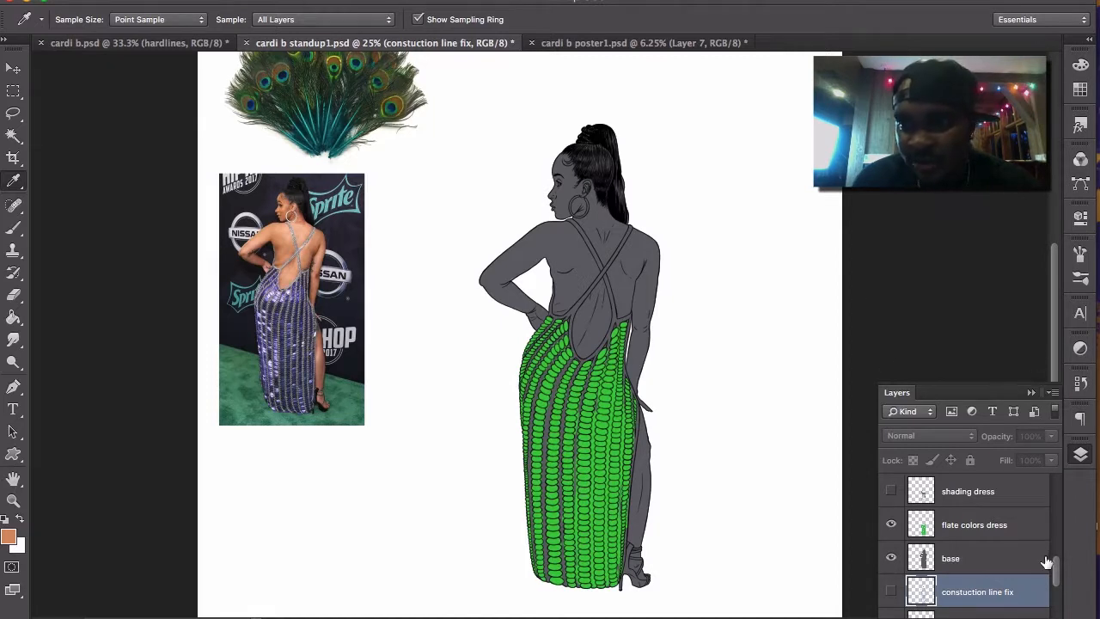
- Show the "colors" layer with the palette swatches beside the peacock feathers
left_click_drag(1056, 568, 1059, 481)
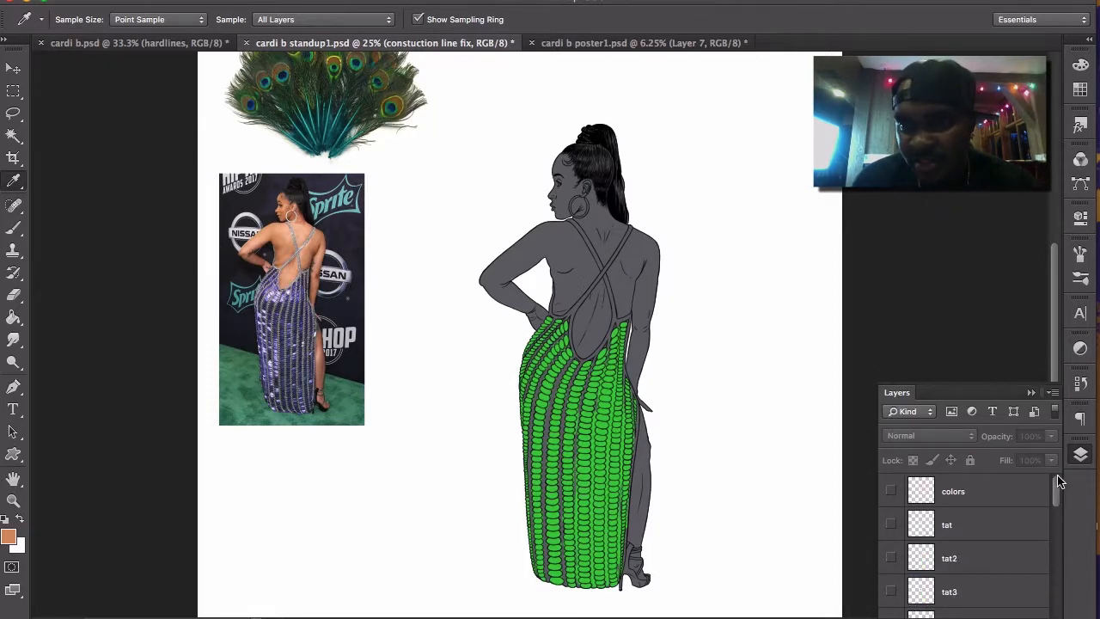
left_click(891, 492)
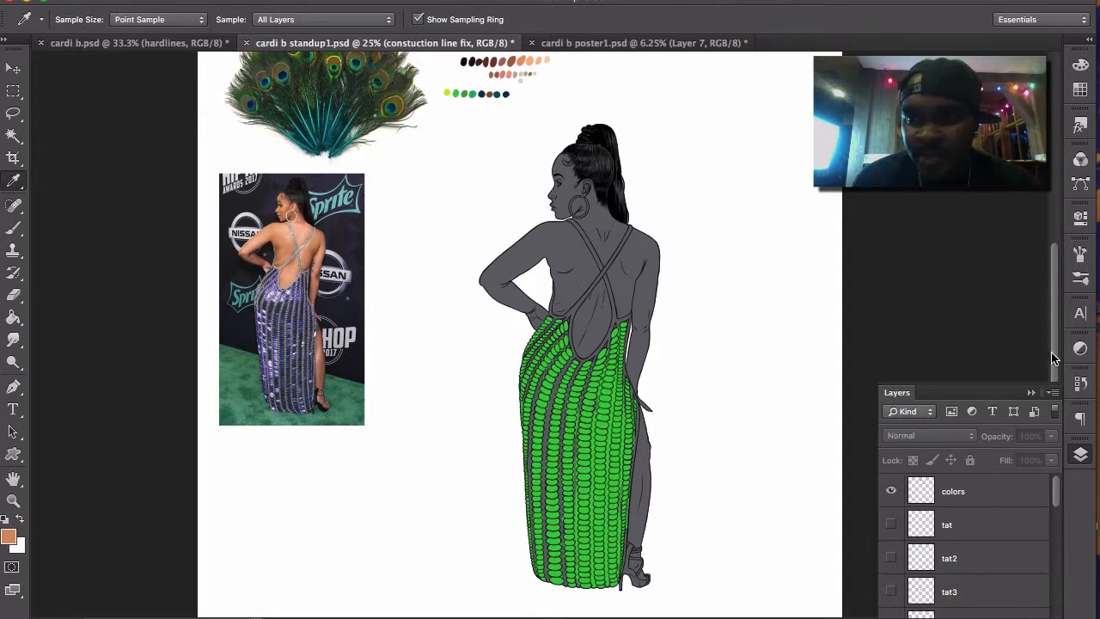
scroll(1061, 364, "up", 2)
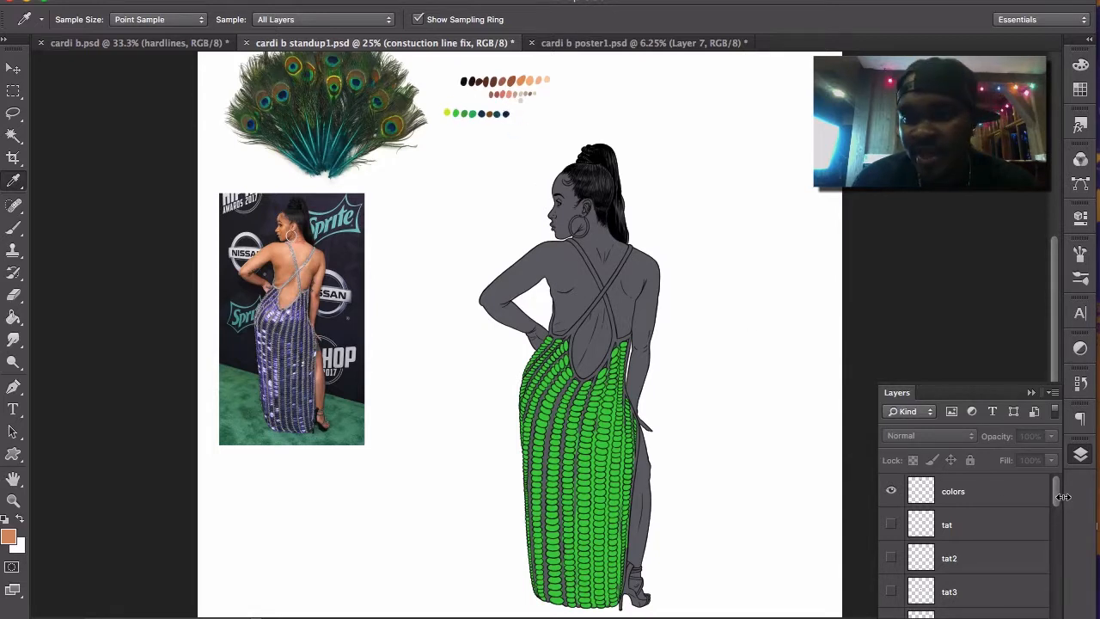
- Show the "black dress" layer and the "shading dress" layer of the standing figure
left_click_drag(1058, 497, 1060, 516)
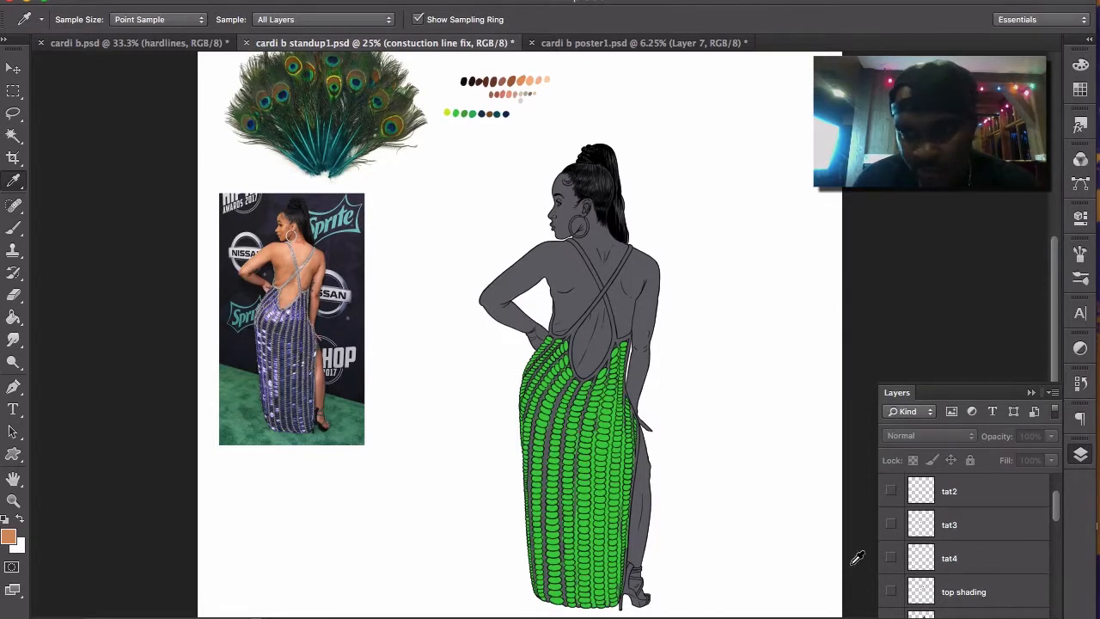
left_click_drag(1059, 517, 1058, 553)
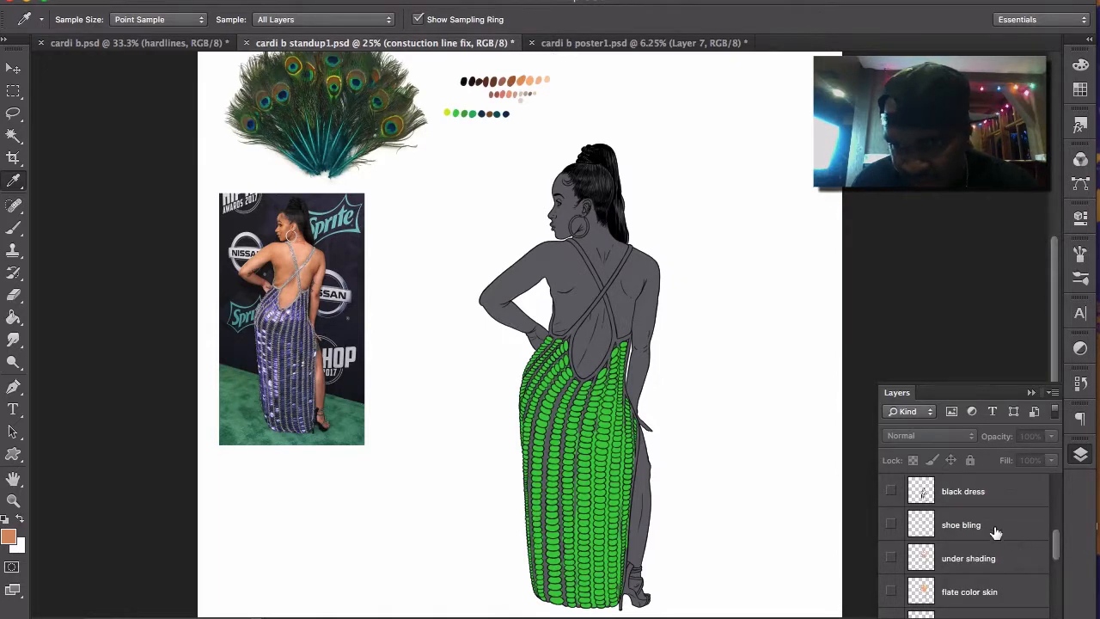
left_click(892, 491)
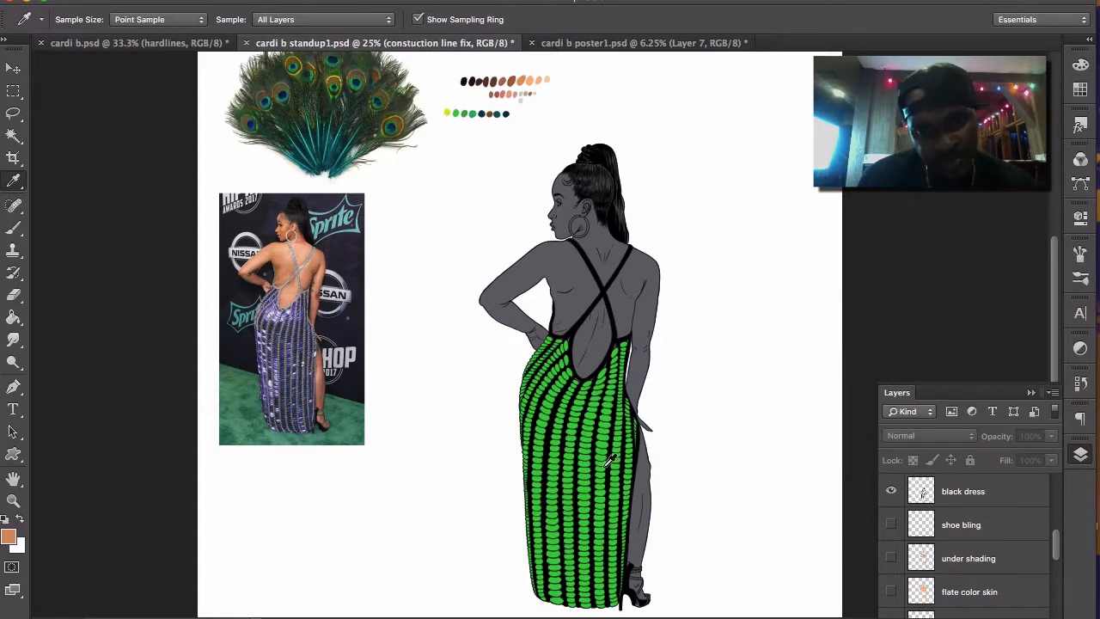
left_click_drag(1058, 559, 1059, 565)
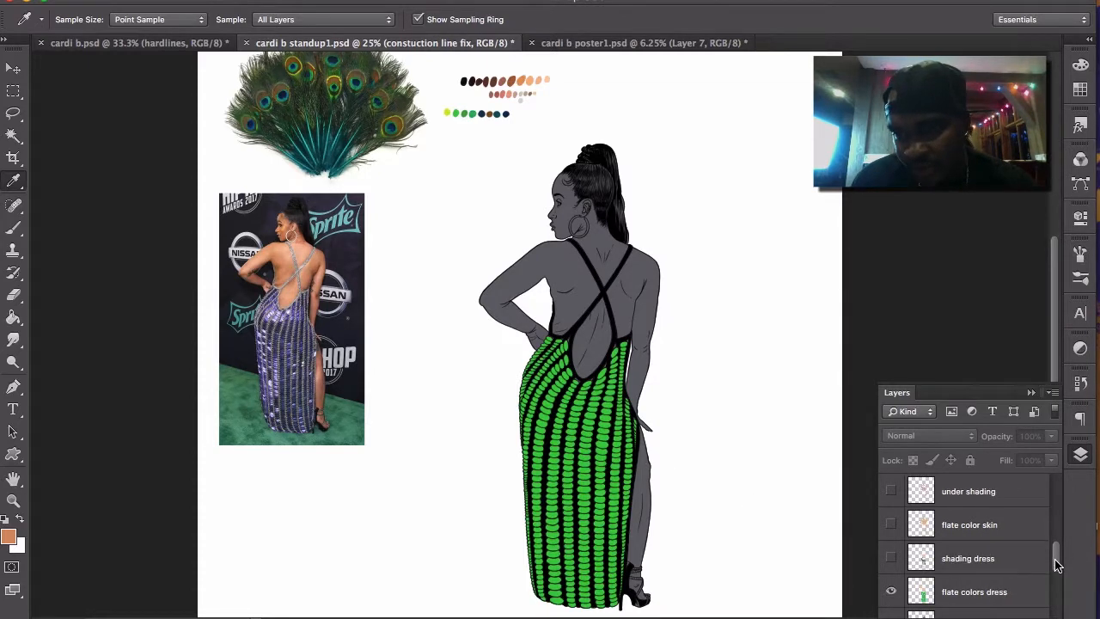
left_click(892, 559)
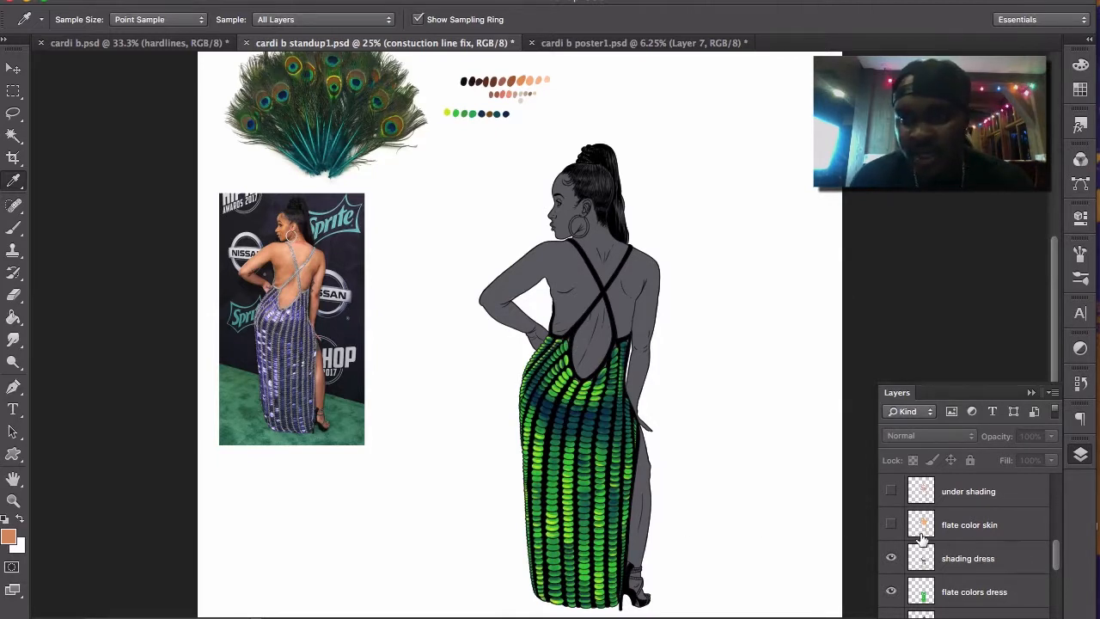
- Show the figure's skin layers "flate color skin", "under shading" and "top shading", toggling the top shading off and back on to compare
left_click(892, 526)
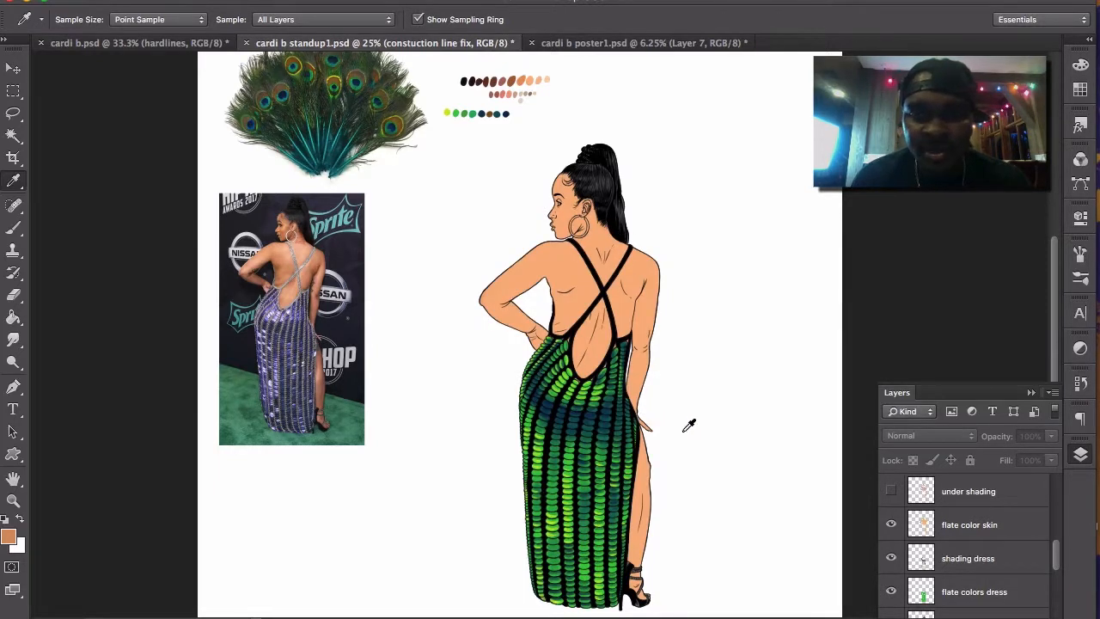
left_click(892, 492)
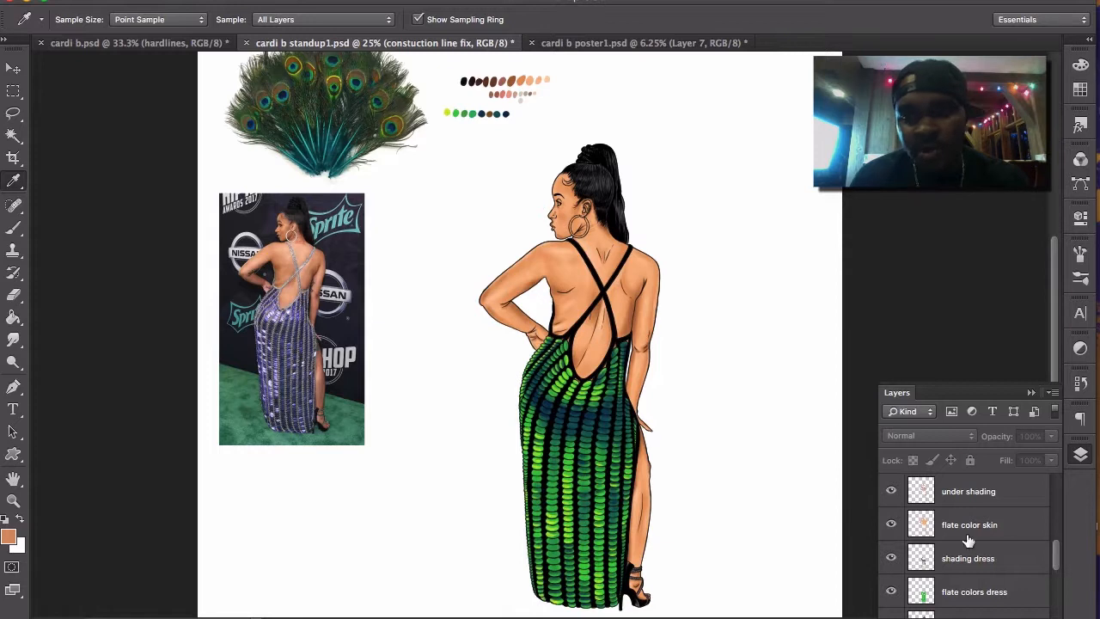
left_click_drag(1059, 563, 1059, 558)
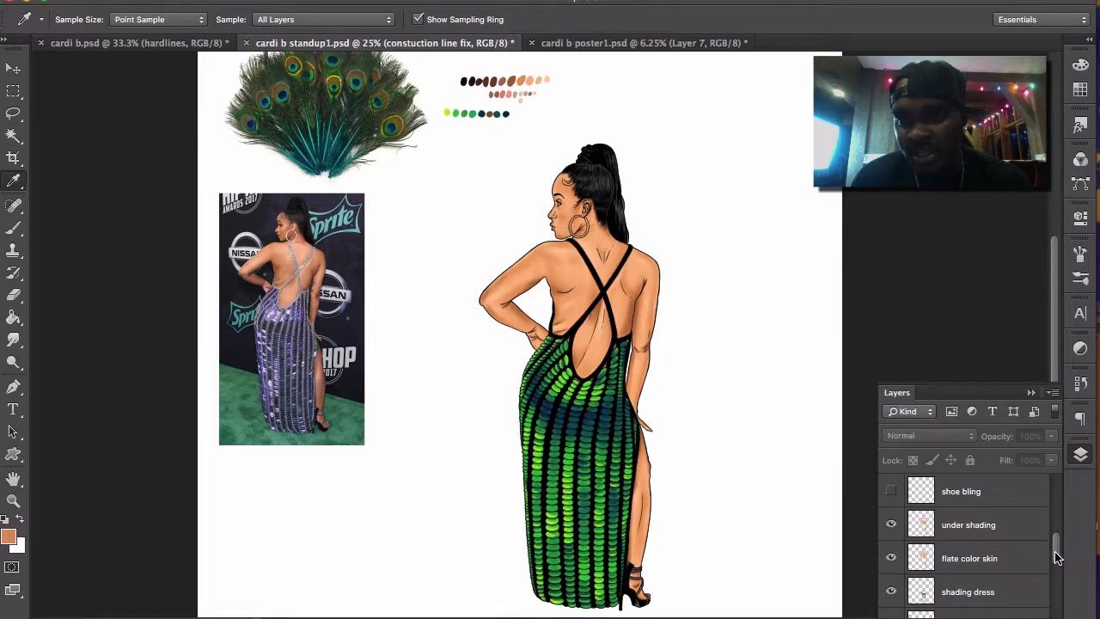
left_click_drag(1059, 556, 1058, 538)
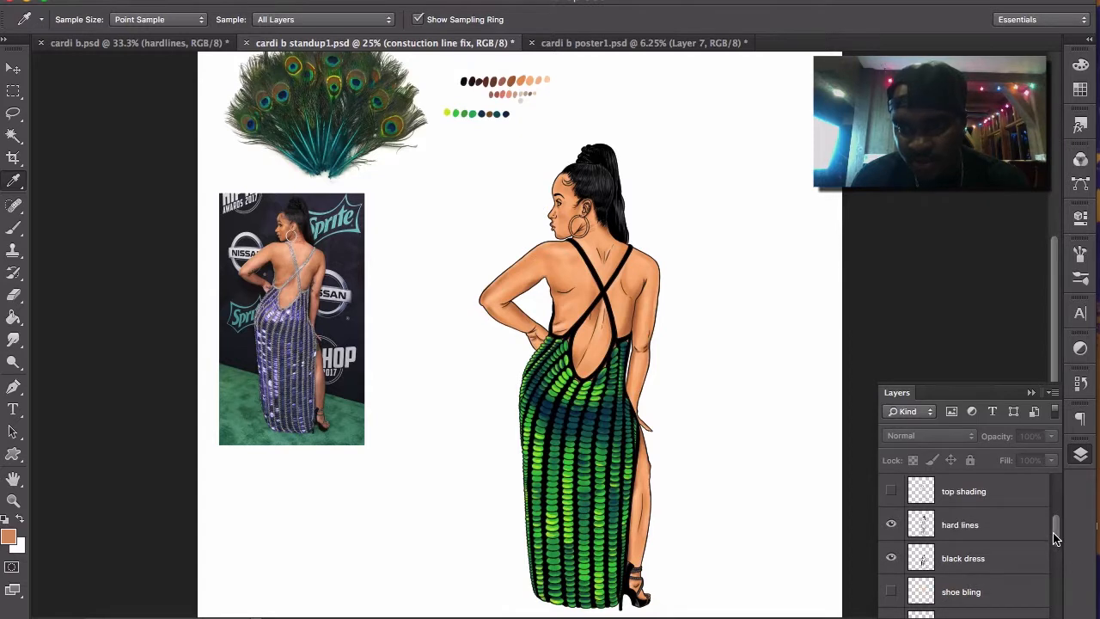
left_click(892, 493)
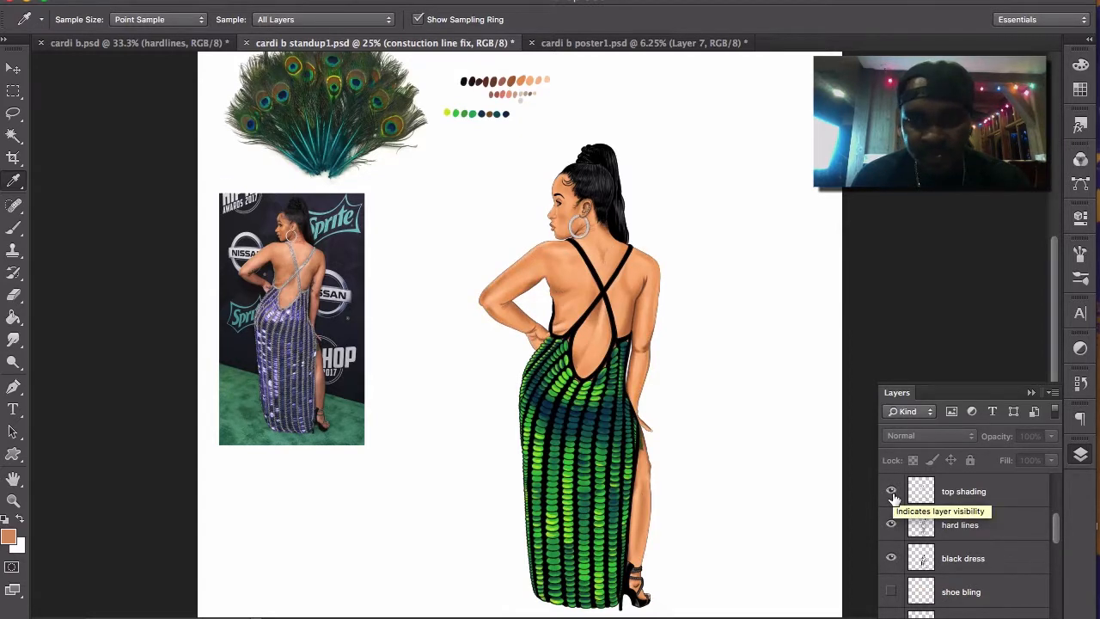
left_click(893, 493)
left_click(893, 494)
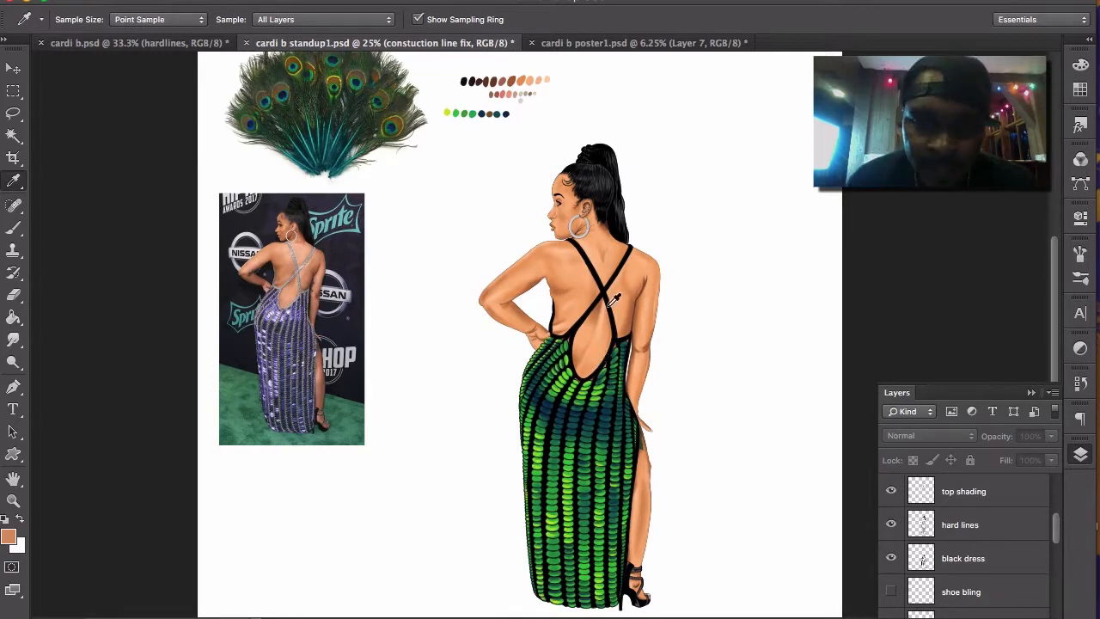
- Examine the skin shading on the figure's back and arms up close, and return to the full-figure view
left_click(13, 501)
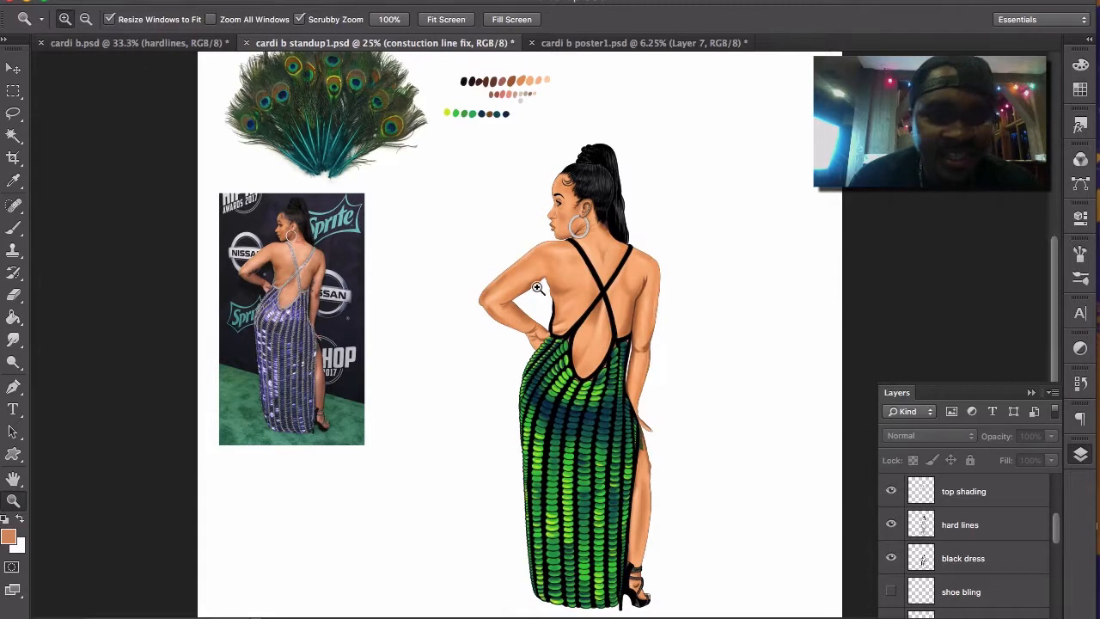
left_click(608, 318)
left_click(609, 318)
left_click(608, 318)
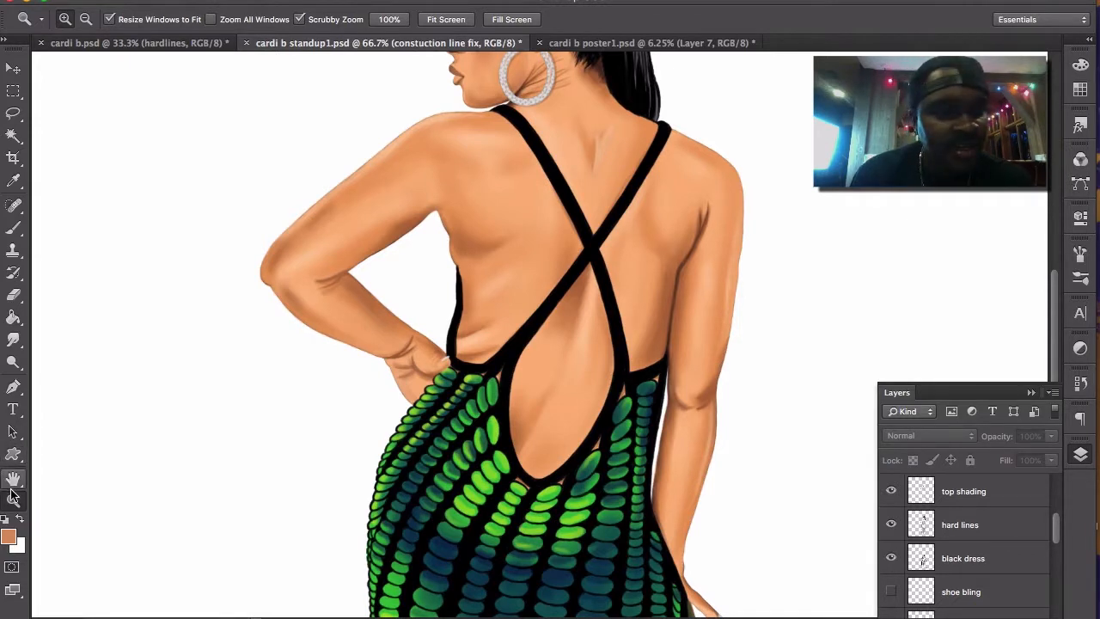
left_click(86, 19)
left_click(485, 316)
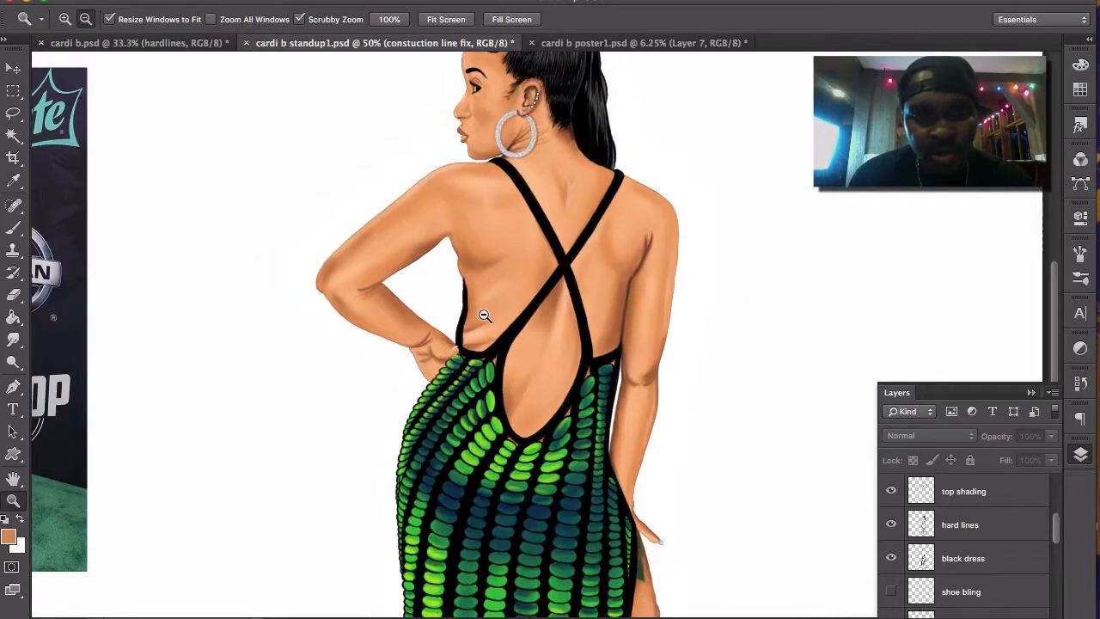
left_click(486, 315)
left_click(446, 365)
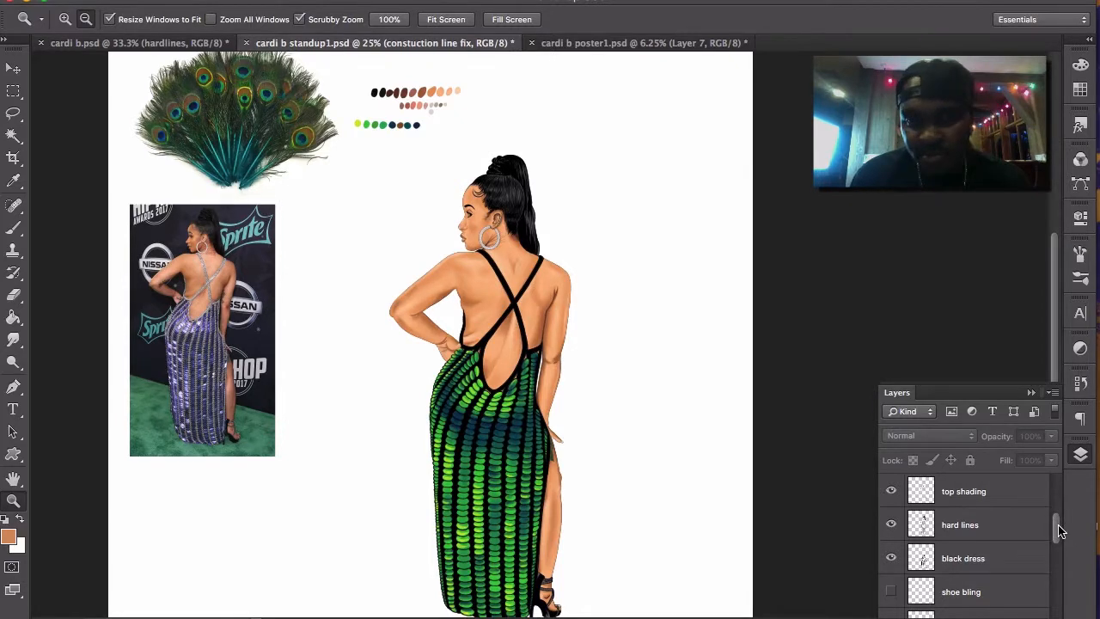
- Show the "shoe bling" layer and the four tattoo layers "tat4", "tat3", "tat2" and "tat" on the standing figure
scroll(1059, 531, "down", 1)
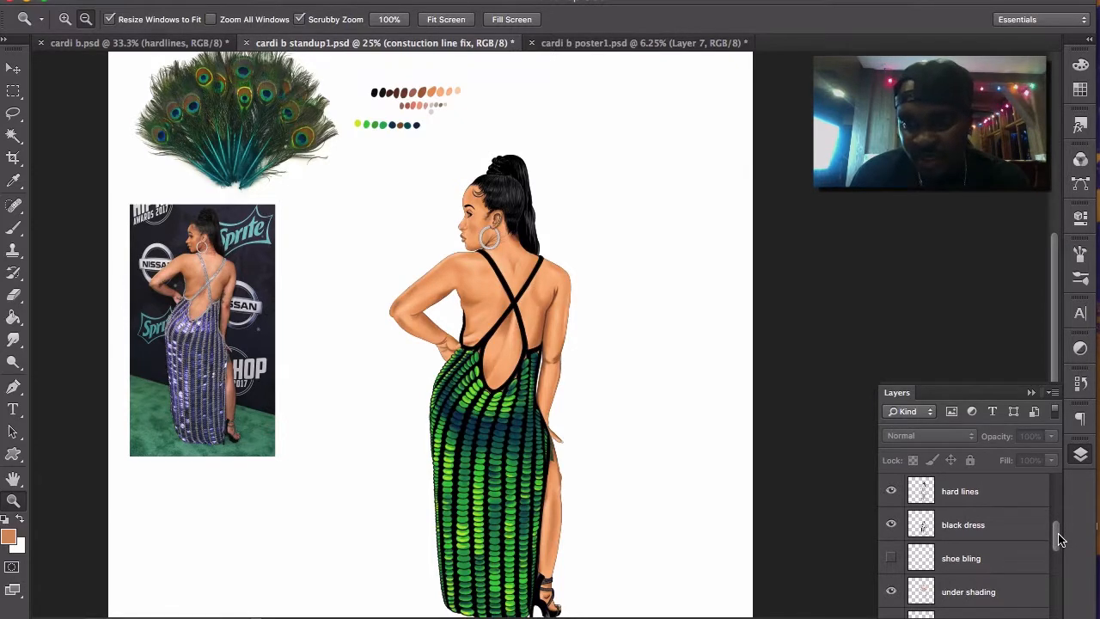
left_click(891, 558)
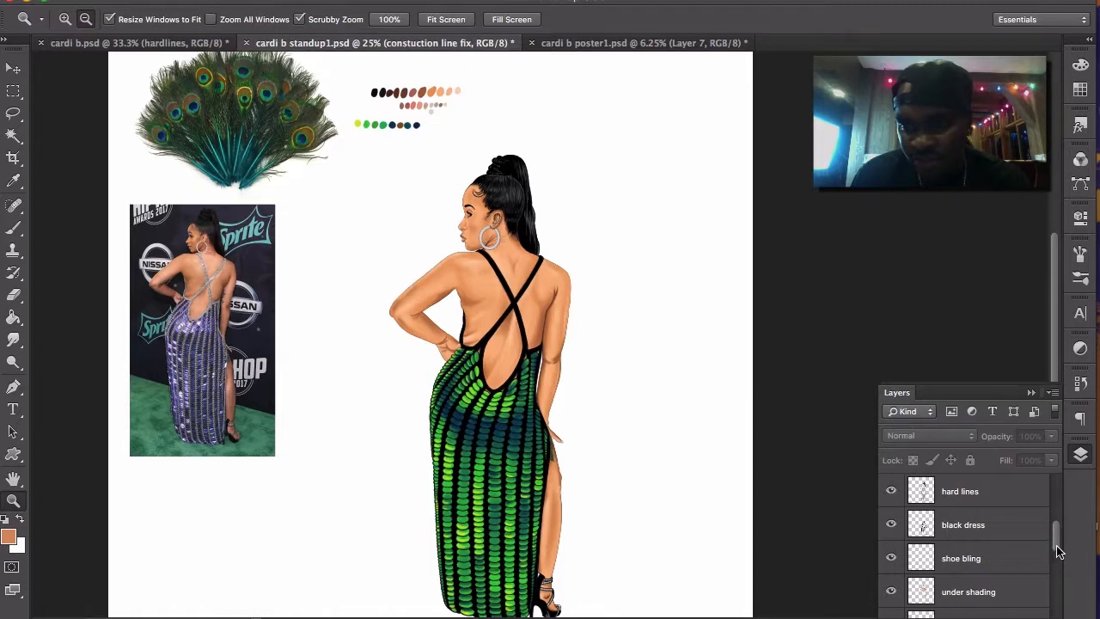
mouse_move(1060, 544)
left_mouse_down()
mouse_move(1055, 595)
mouse_move(1045, 531)
left_mouse_up()
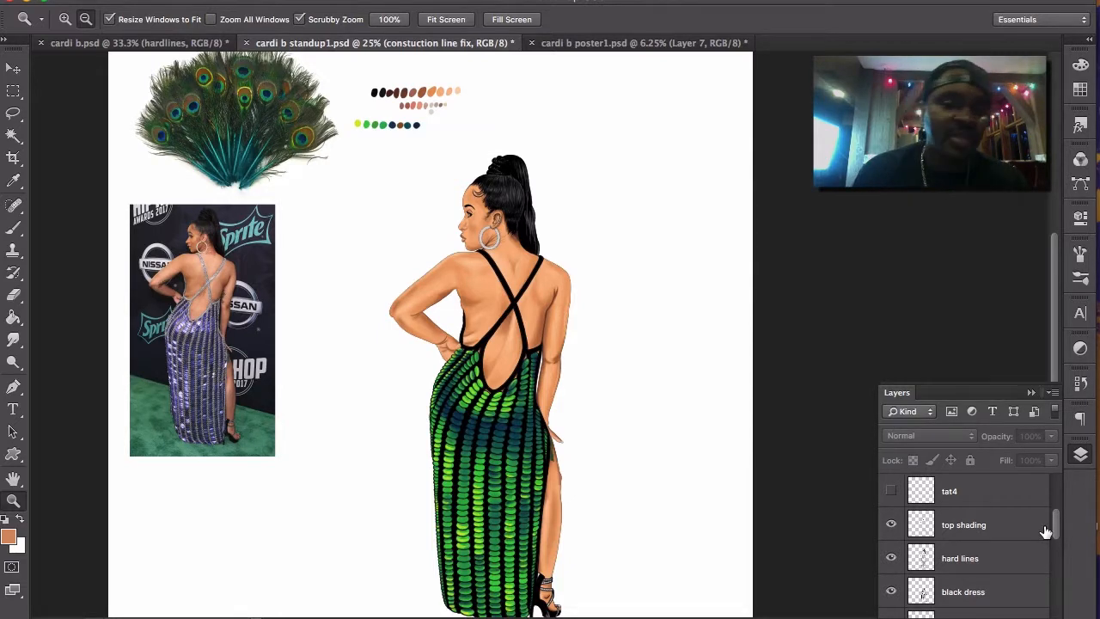
scroll(1059, 528, "up", 2)
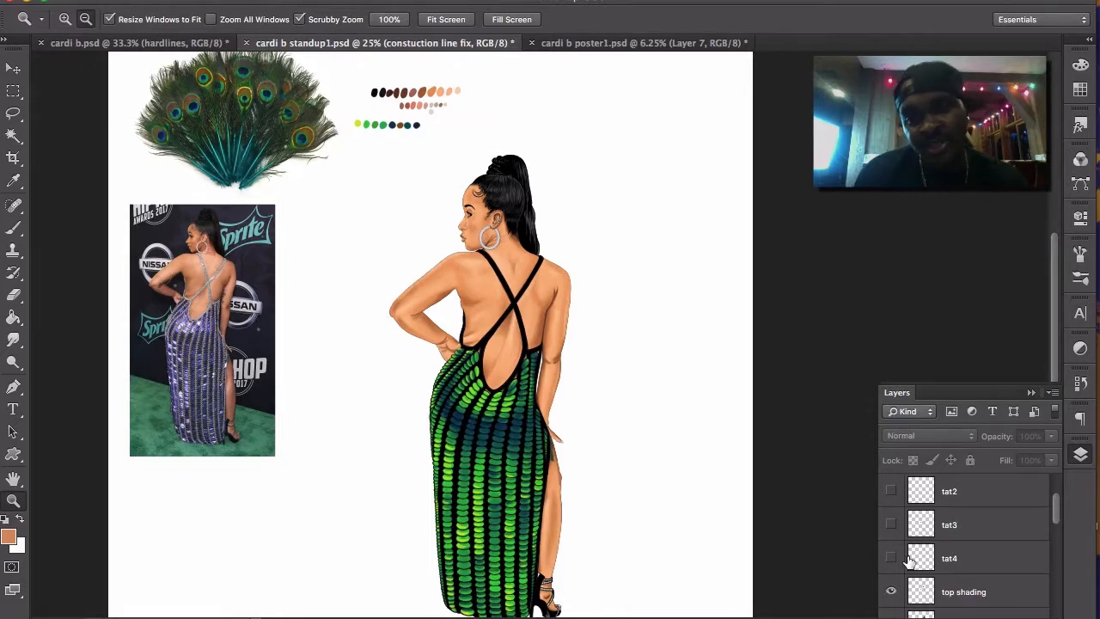
left_click(892, 560)
left_click(892, 525)
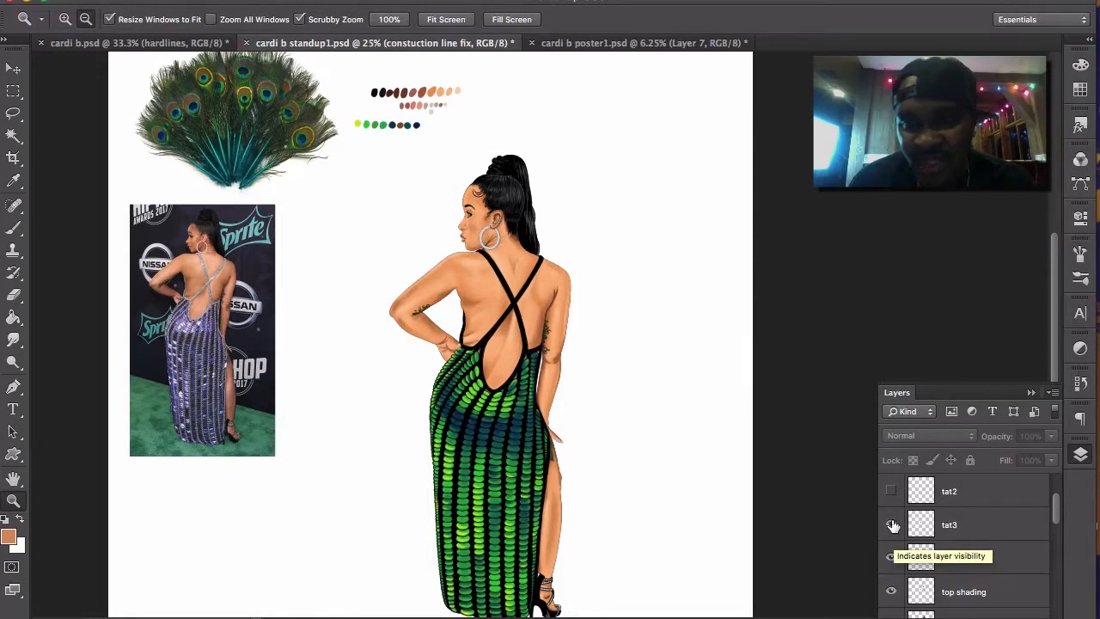
left_click(892, 491)
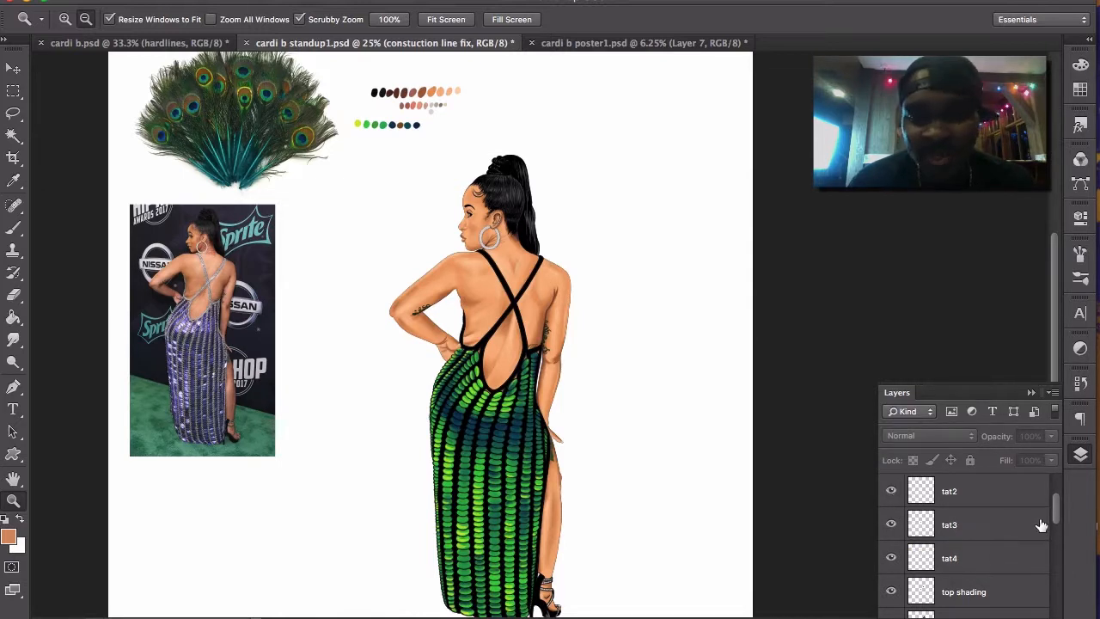
scroll(1057, 511, "up", 1)
left_click(892, 491)
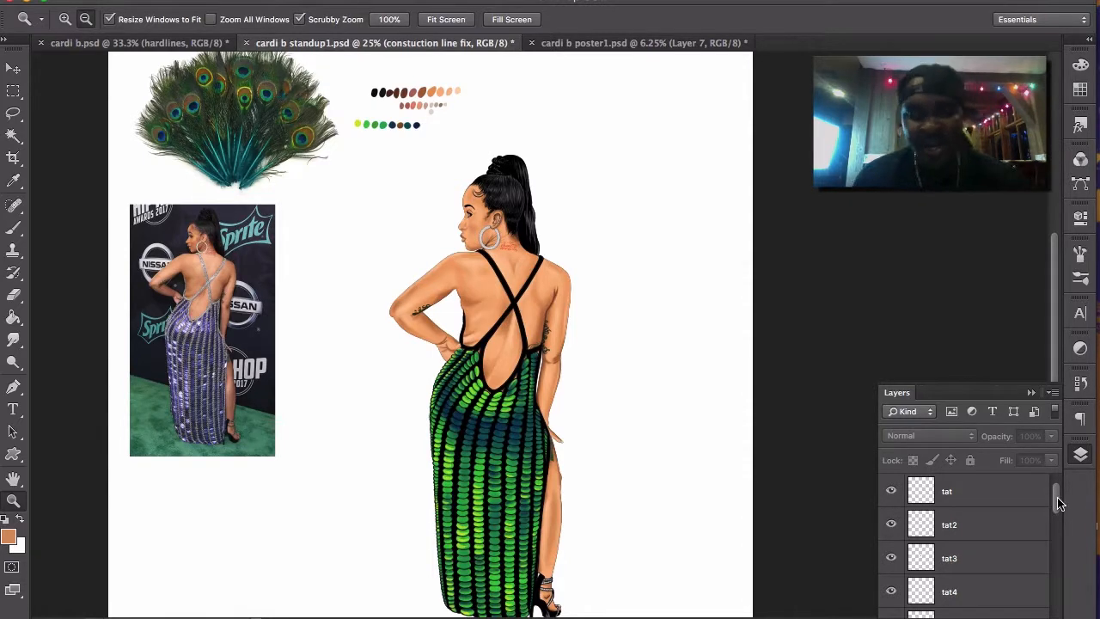
- Examine the tattoos on the figure's neck and arms up close, and return to the full figure beside its reference photo
scroll(1061, 499, "up", 1)
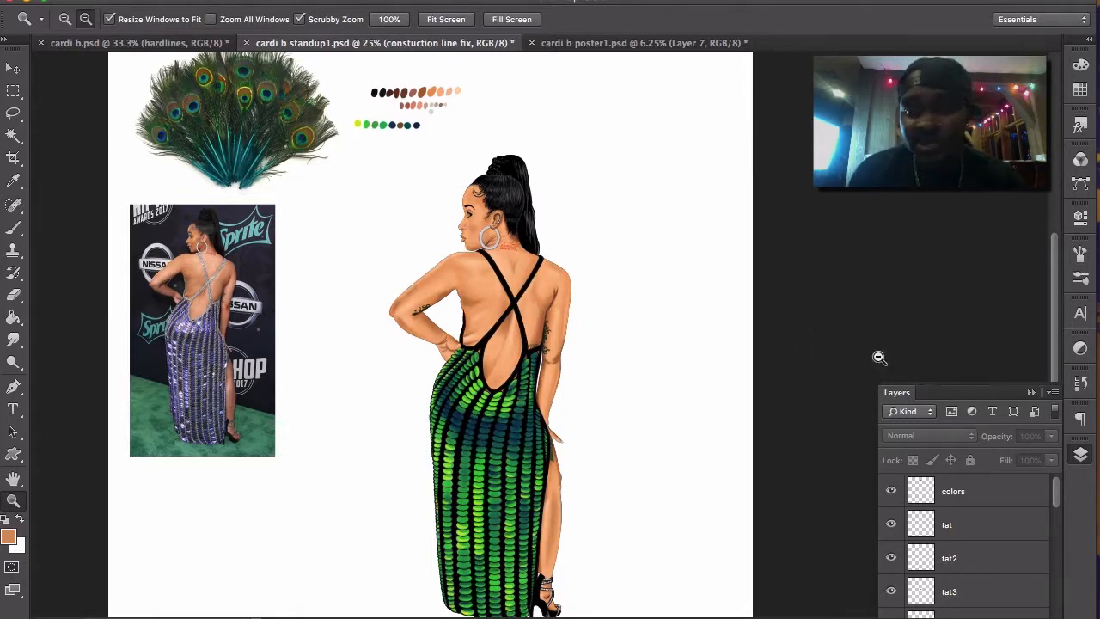
mouse_move(1057, 499)
left_mouse_down()
mouse_move(1058, 569)
mouse_move(1054, 481)
left_mouse_up()
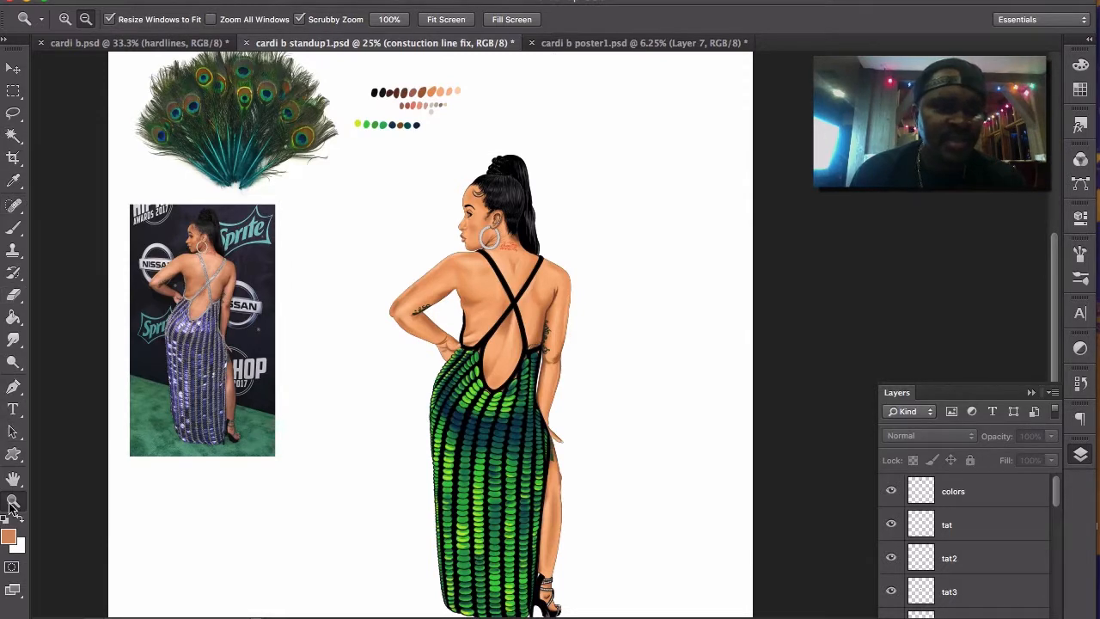
left_click(545, 227)
left_click(545, 227)
left_click(545, 227)
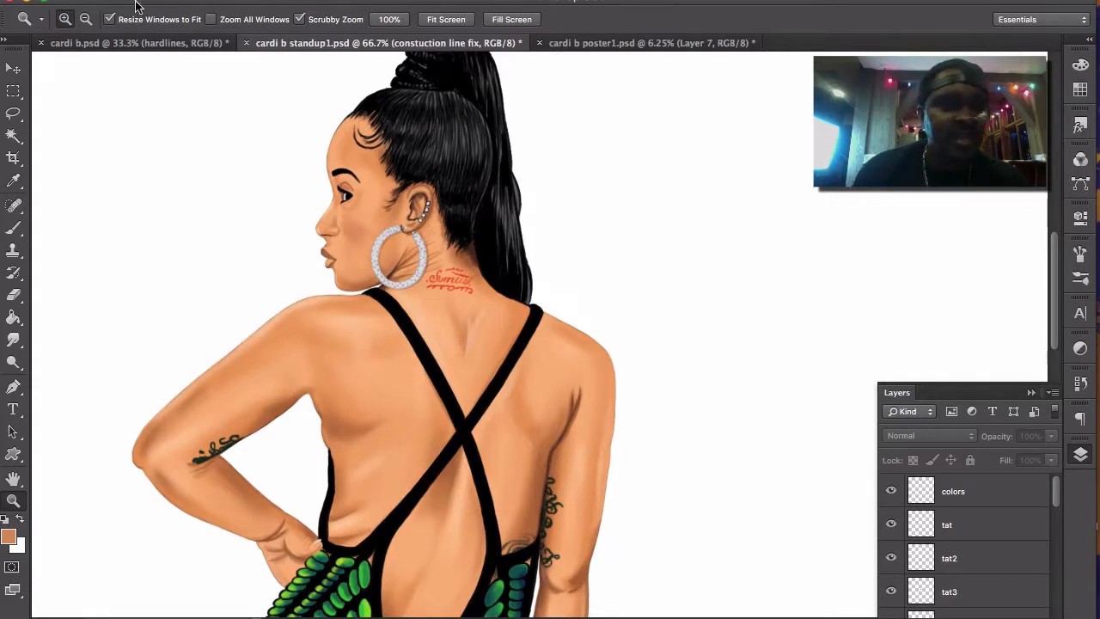
left_click(85, 19)
left_click(177, 196)
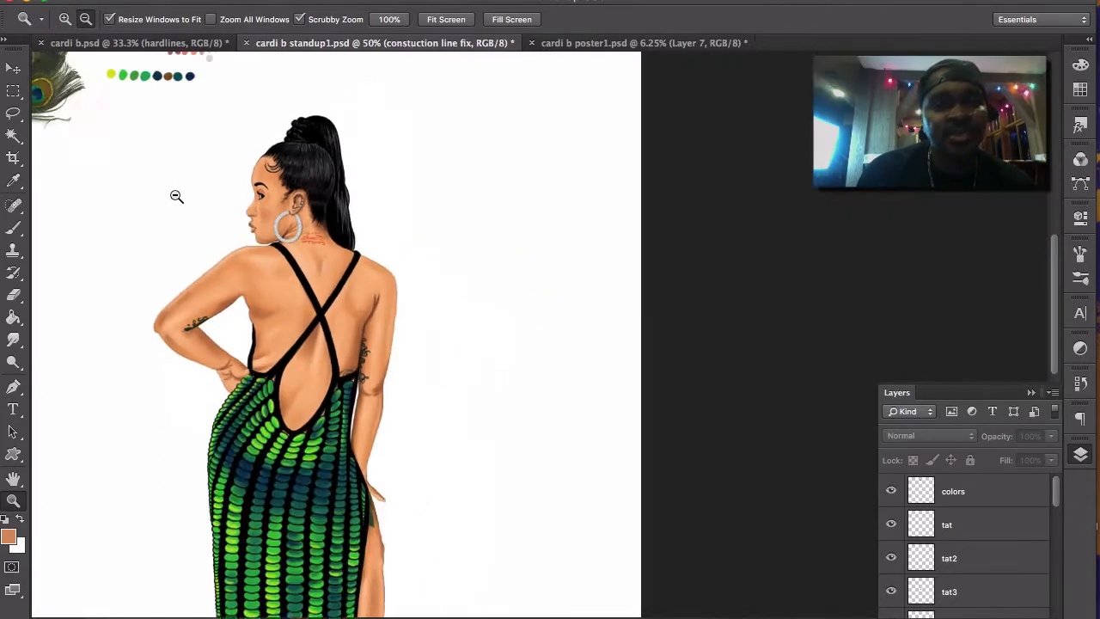
left_click(177, 195)
left_click(177, 195)
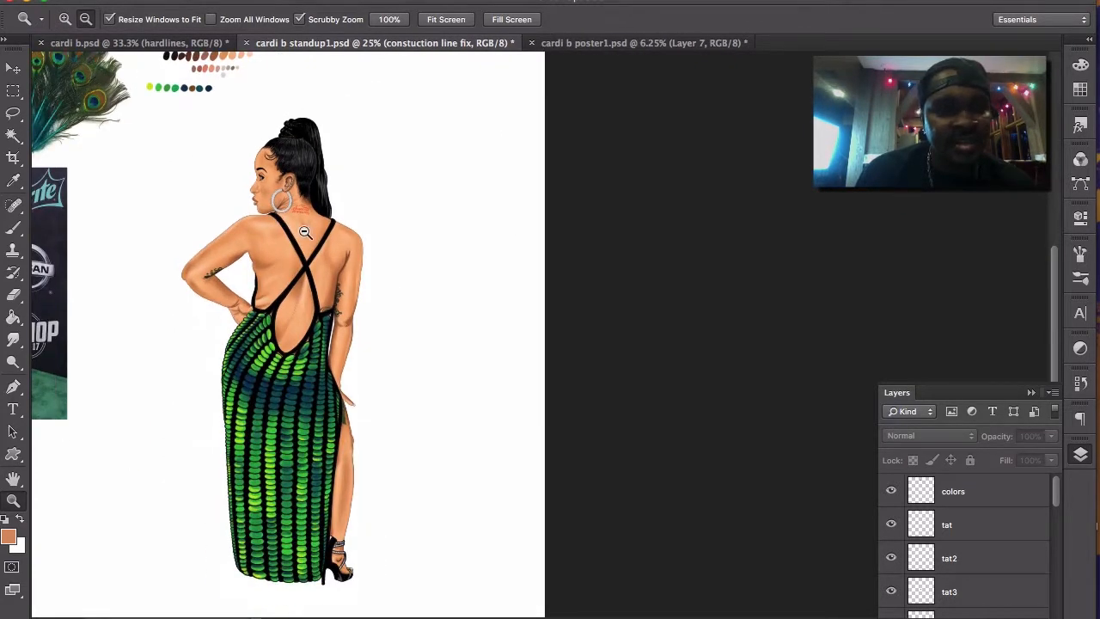
scroll(305, 233, "left", 5)
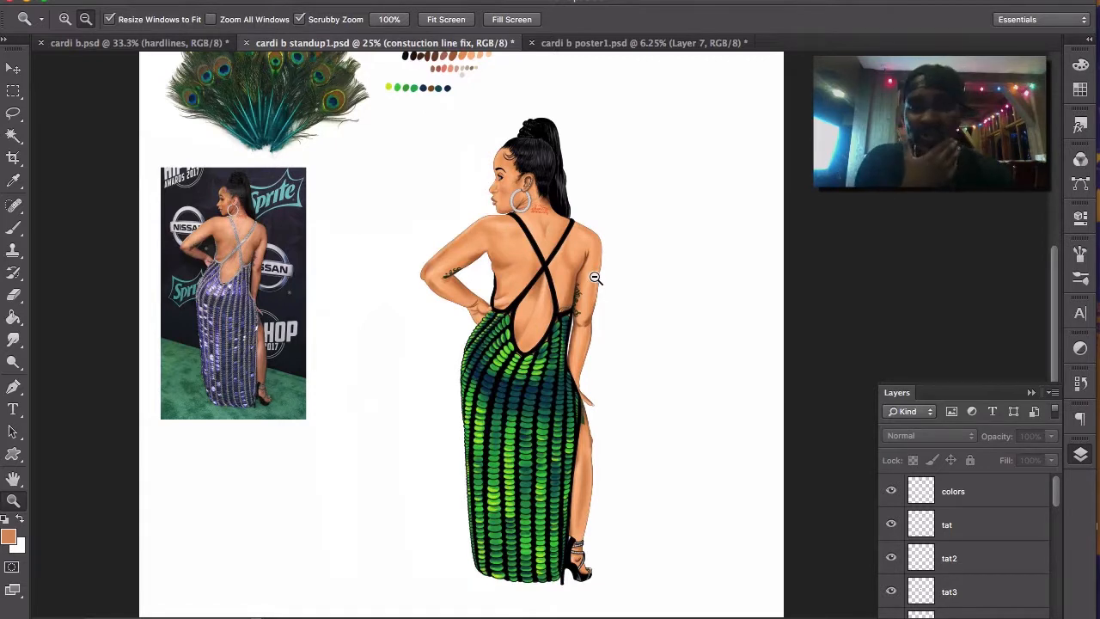
- Switch to the "cardi b poster1.psd" document and show its "base back ground", "back ground2" and "back ground1" layers
left_click(615, 43)
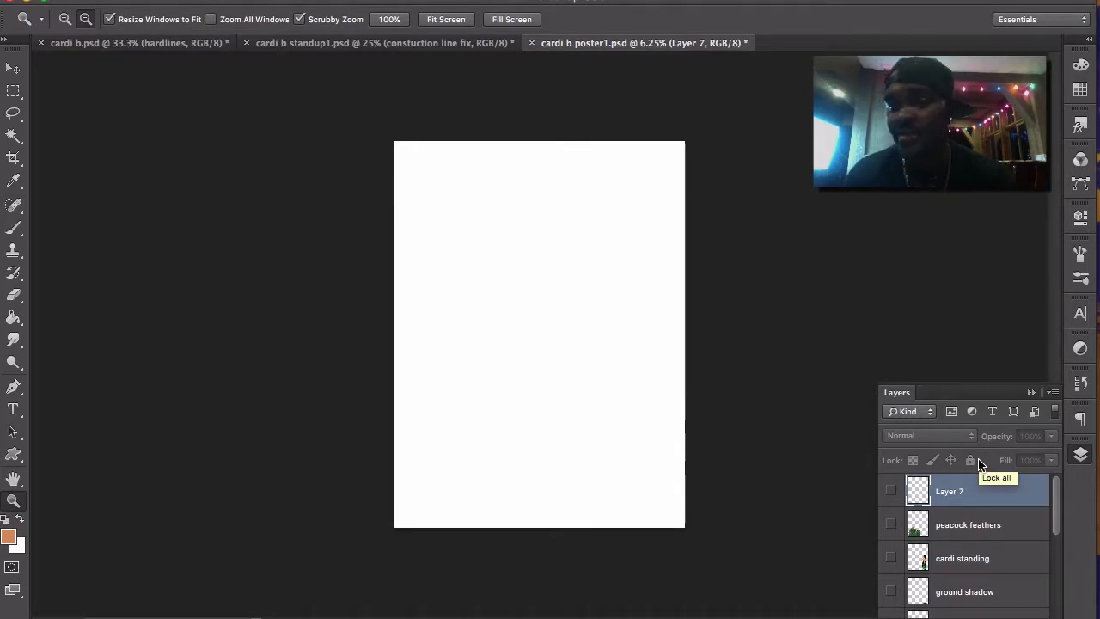
left_click_drag(1058, 514, 1057, 598)
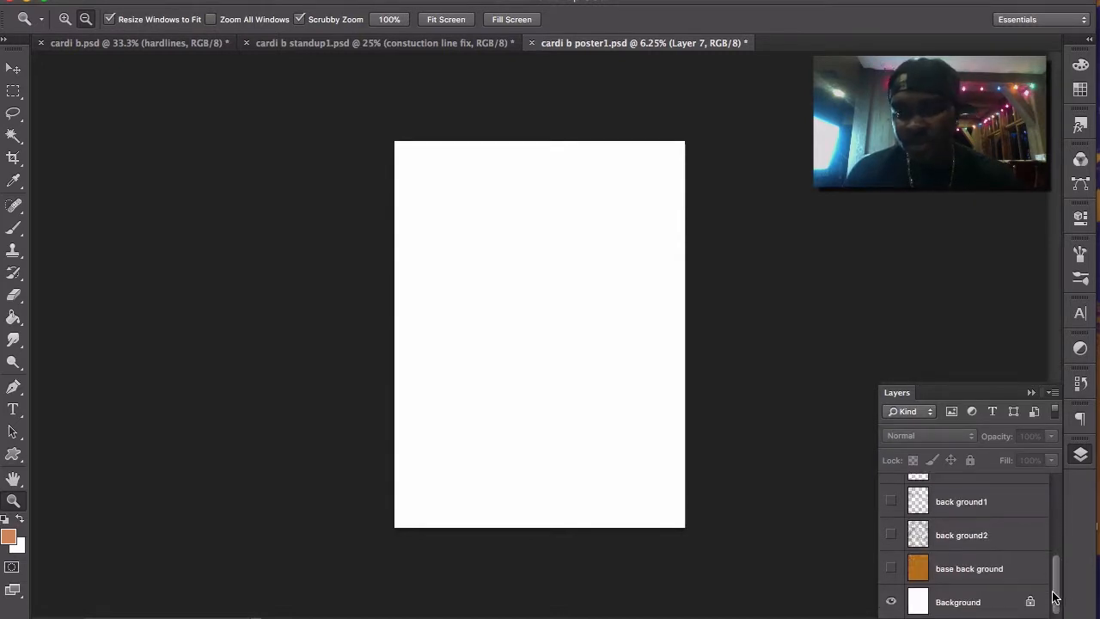
left_click(891, 569)
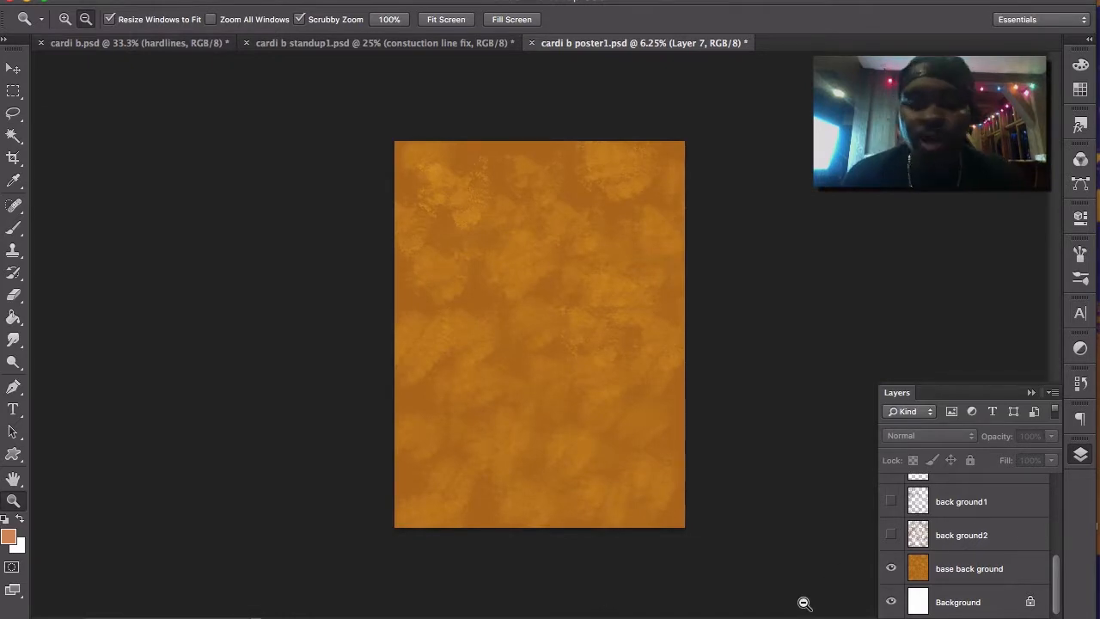
left_click(891, 534)
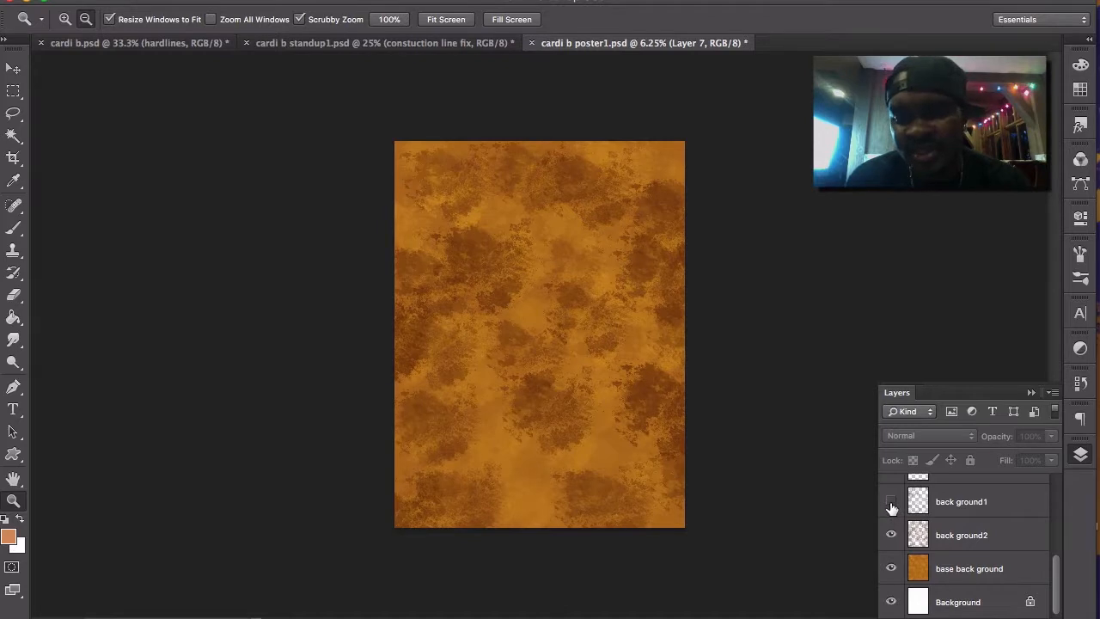
left_click(891, 501)
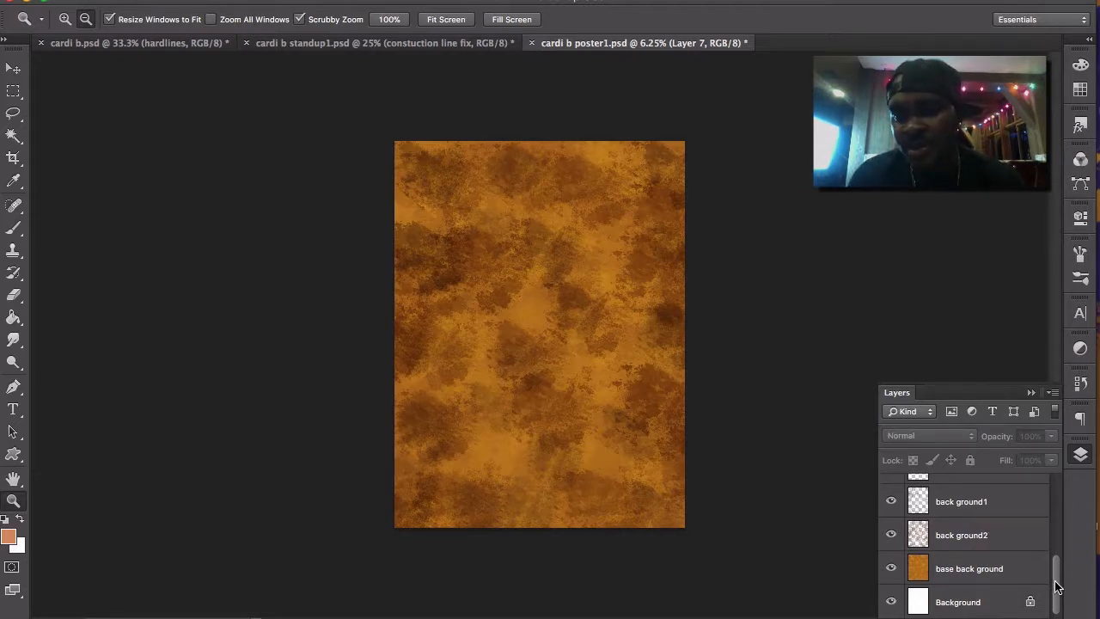
left_click_drag(1057, 587, 1057, 581)
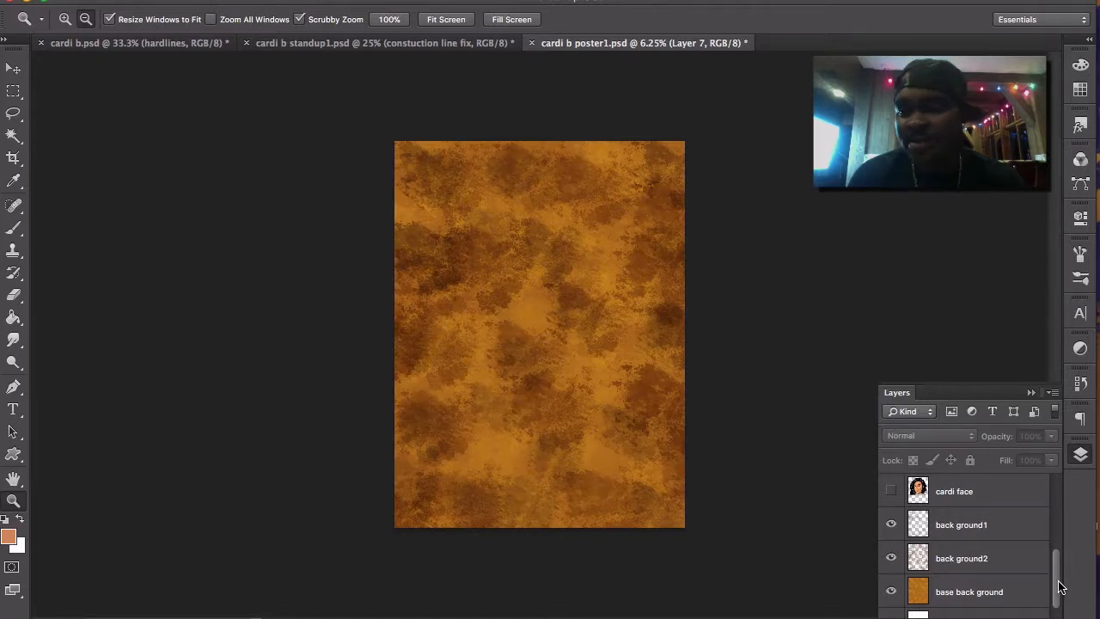
mouse_move(1054, 580)
left_mouse_down()
mouse_move(1054, 567)
mouse_move(1056, 602)
mouse_move(1054, 567)
left_mouse_up()
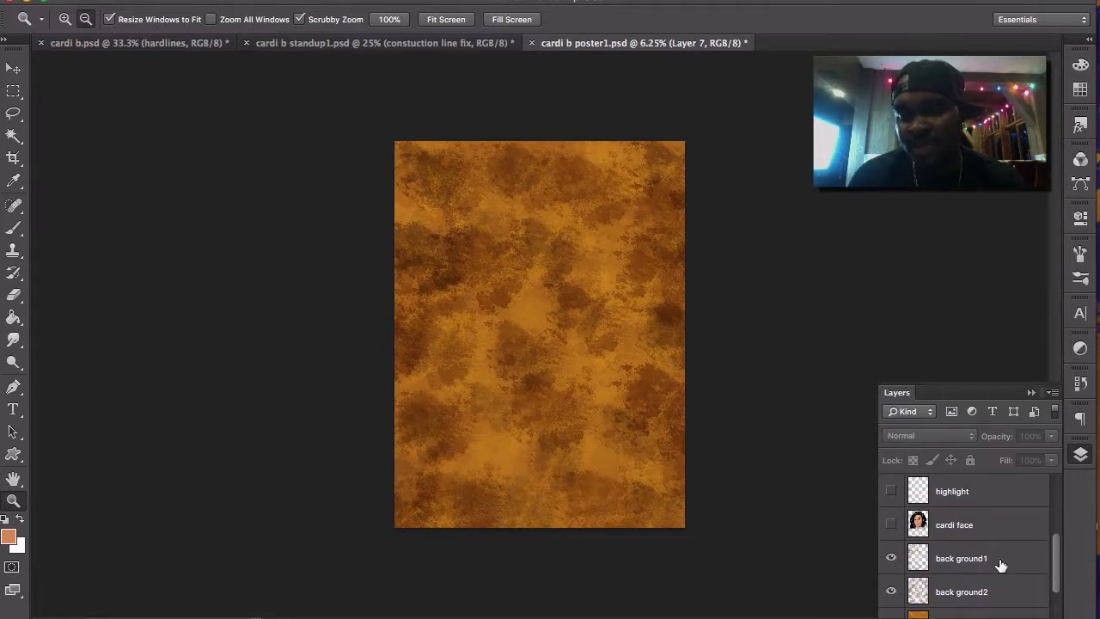
- Show the "cardi face", "cardi standing", "highlight" and "ground shadow" layers on the poster
left_click(890, 525)
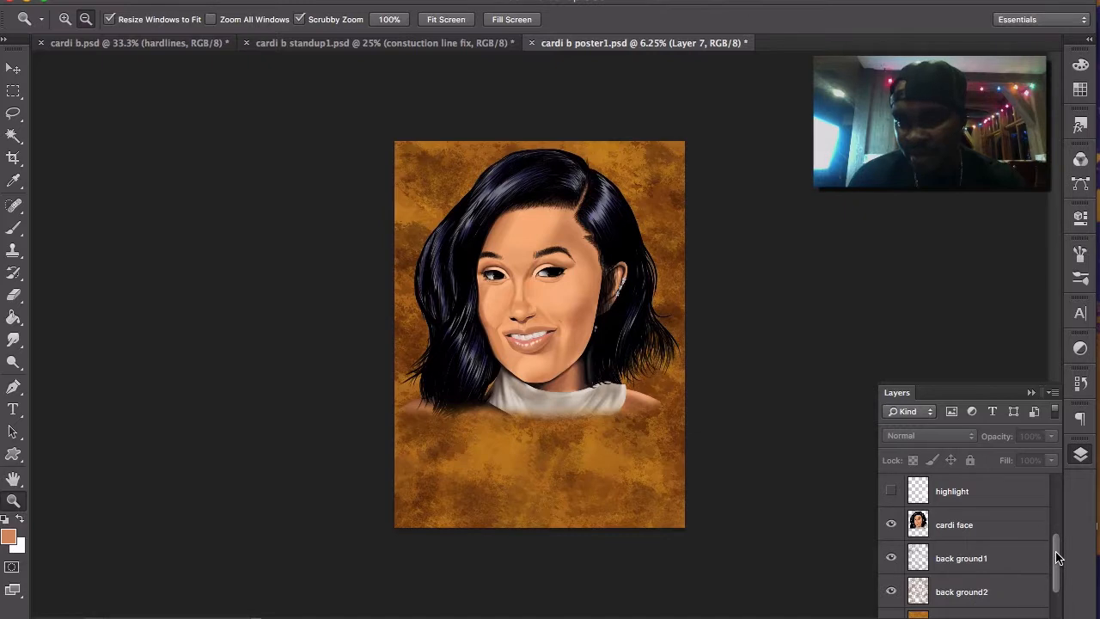
left_click_drag(1058, 557, 1056, 530)
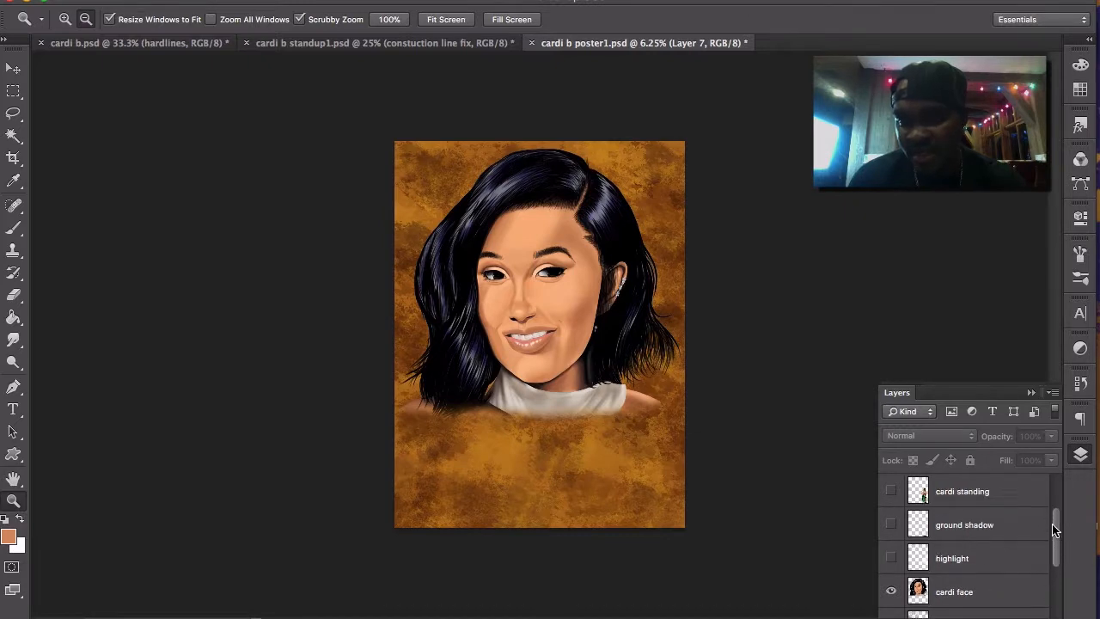
left_click(892, 491)
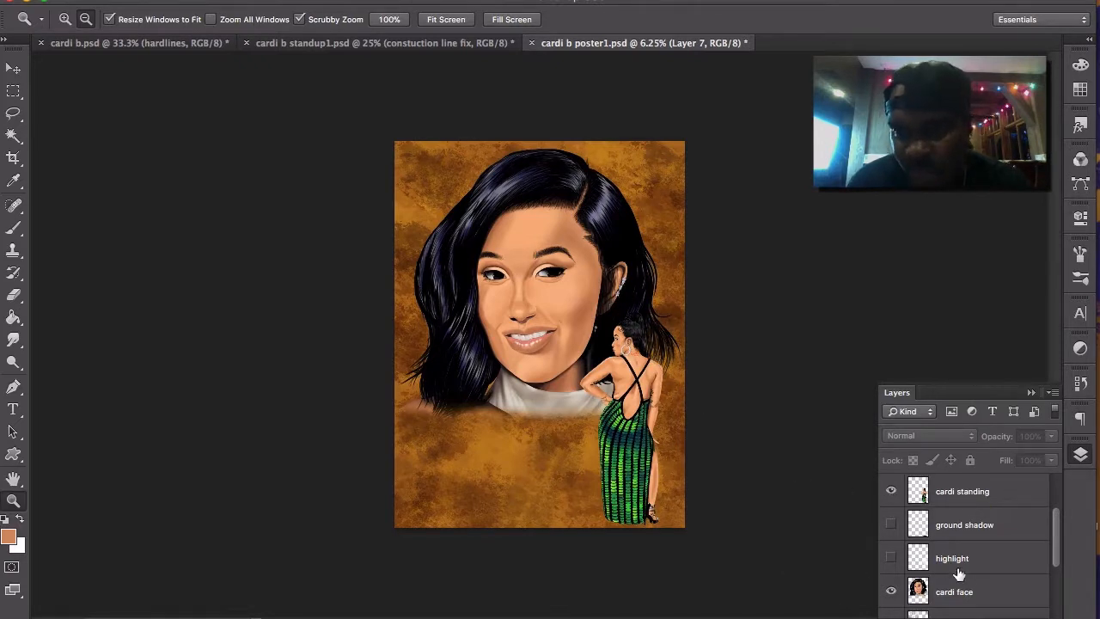
left_click(894, 563)
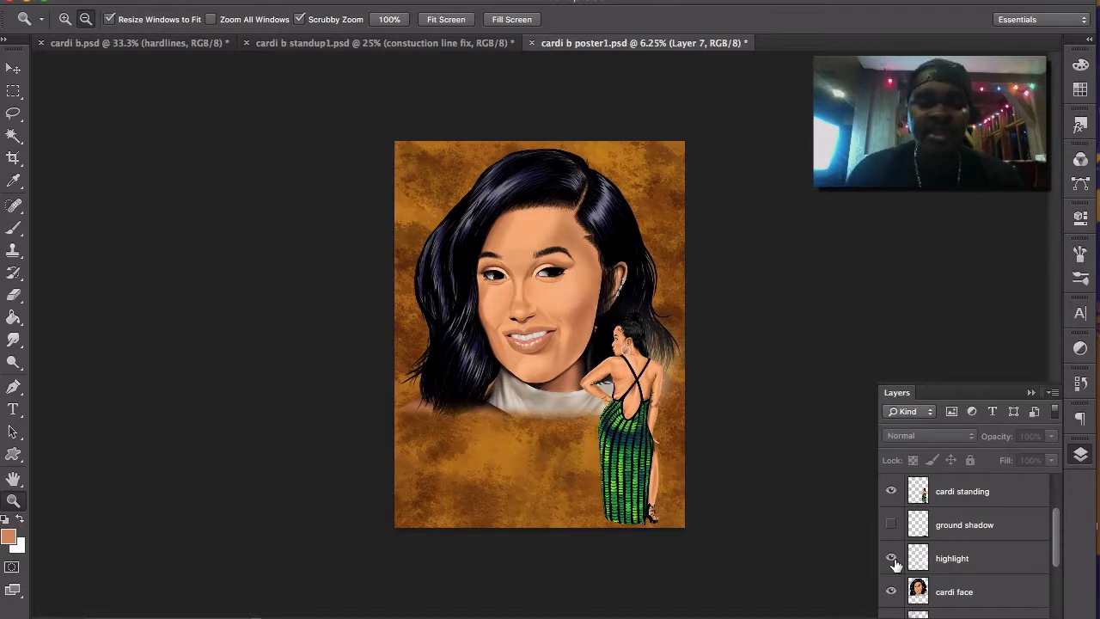
left_click(892, 525)
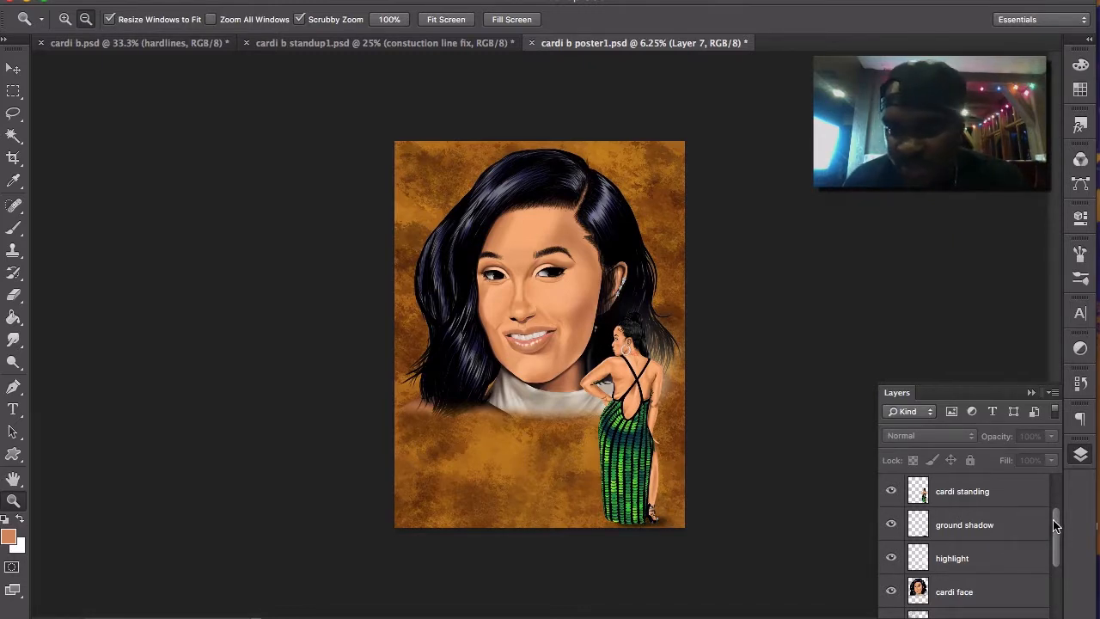
- Show the "peacock feathers" layer and the signature on "Layer 7" to complete the poster
left_click_drag(1057, 526, 1050, 563)
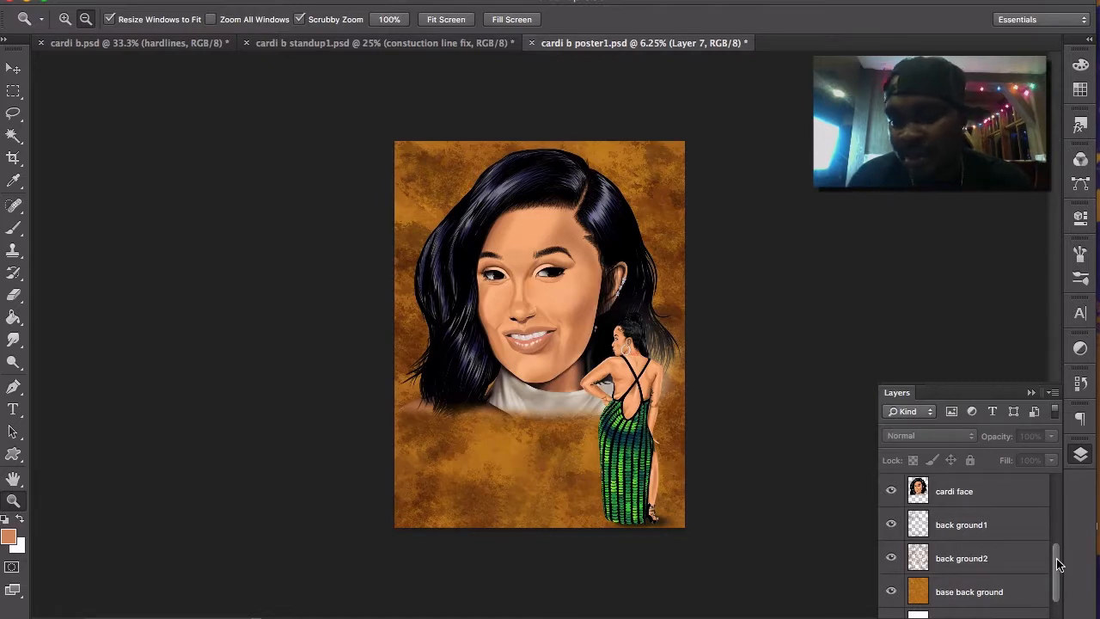
left_click_drag(1059, 564, 1058, 505)
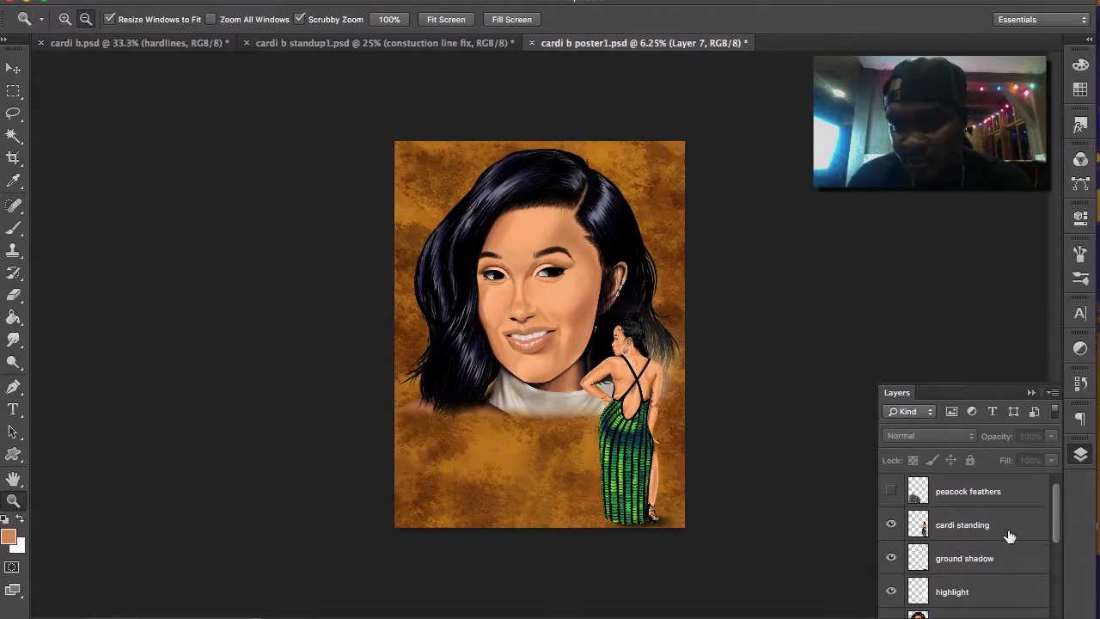
left_click(892, 491)
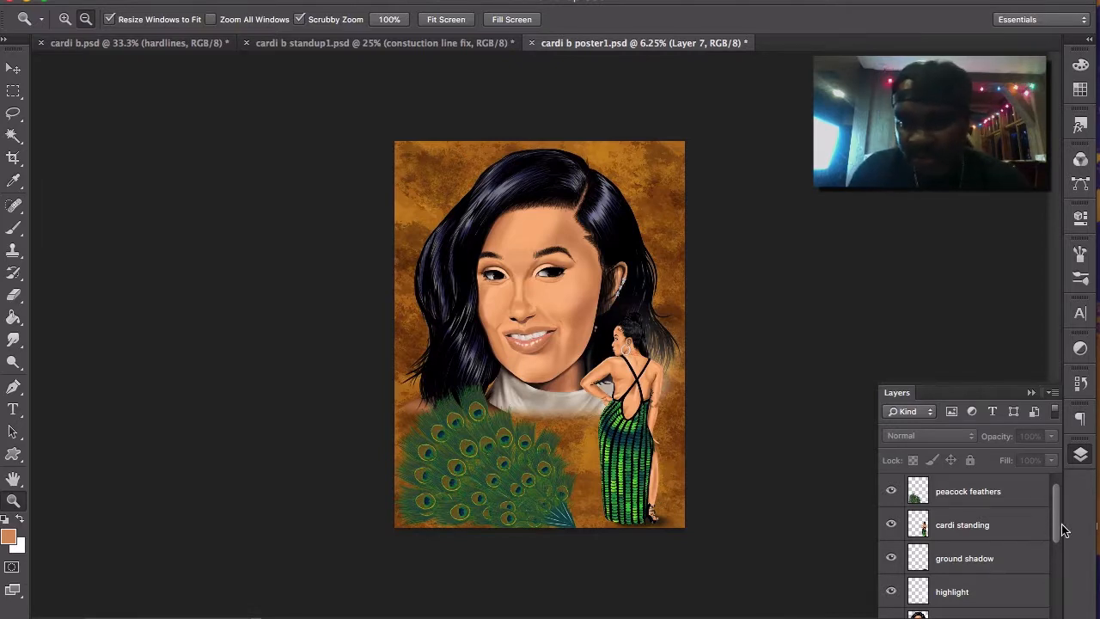
scroll(1058, 520, "up", 1)
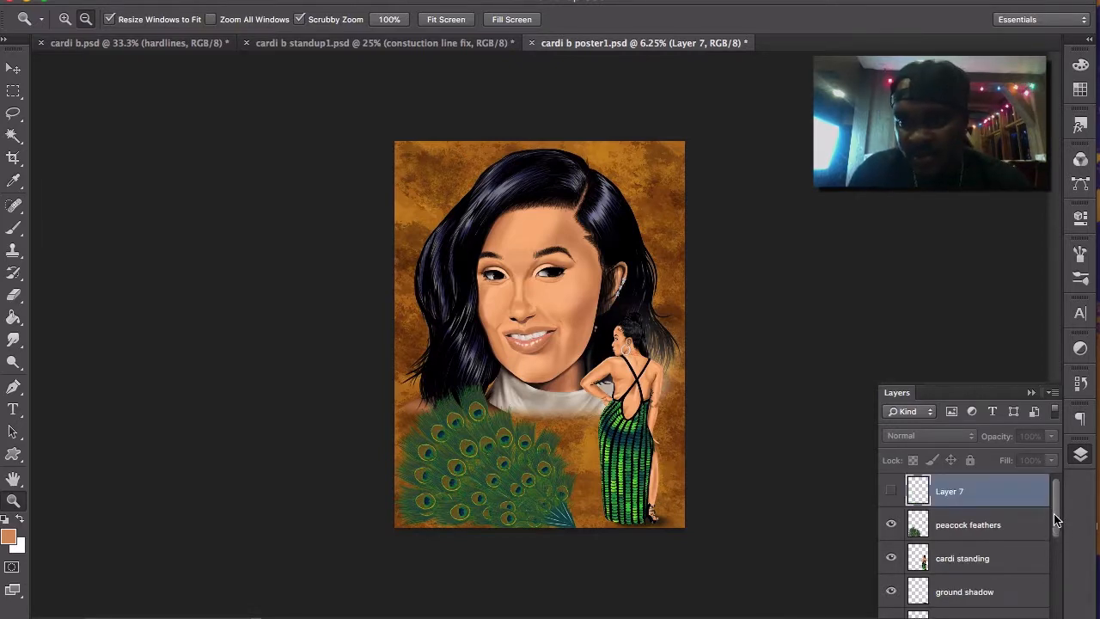
left_click(891, 491)
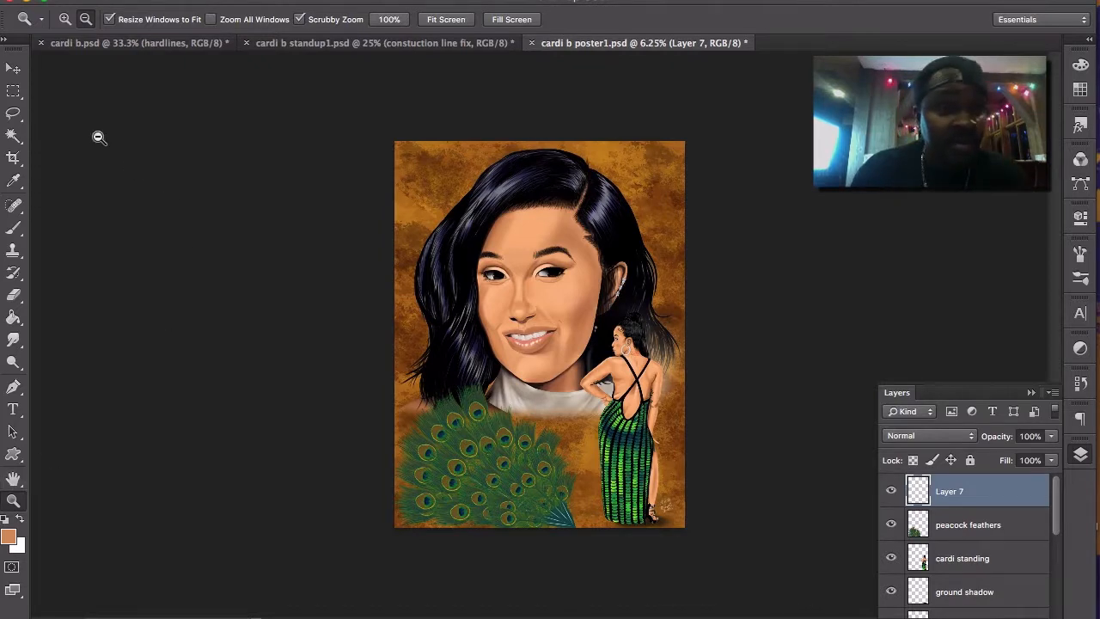
left_click(687, 436)
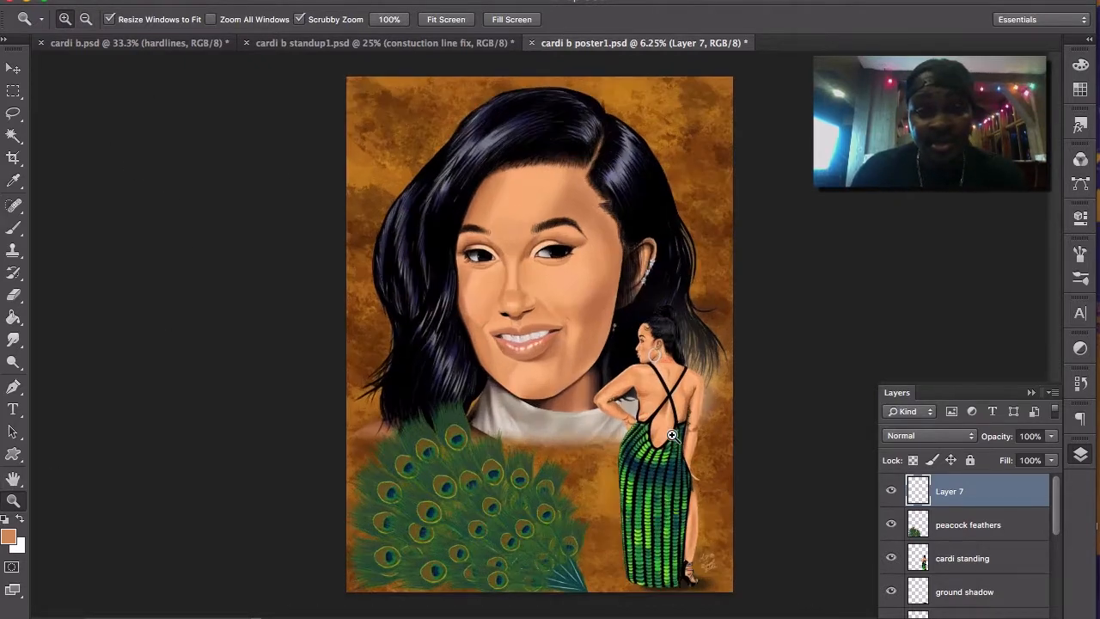